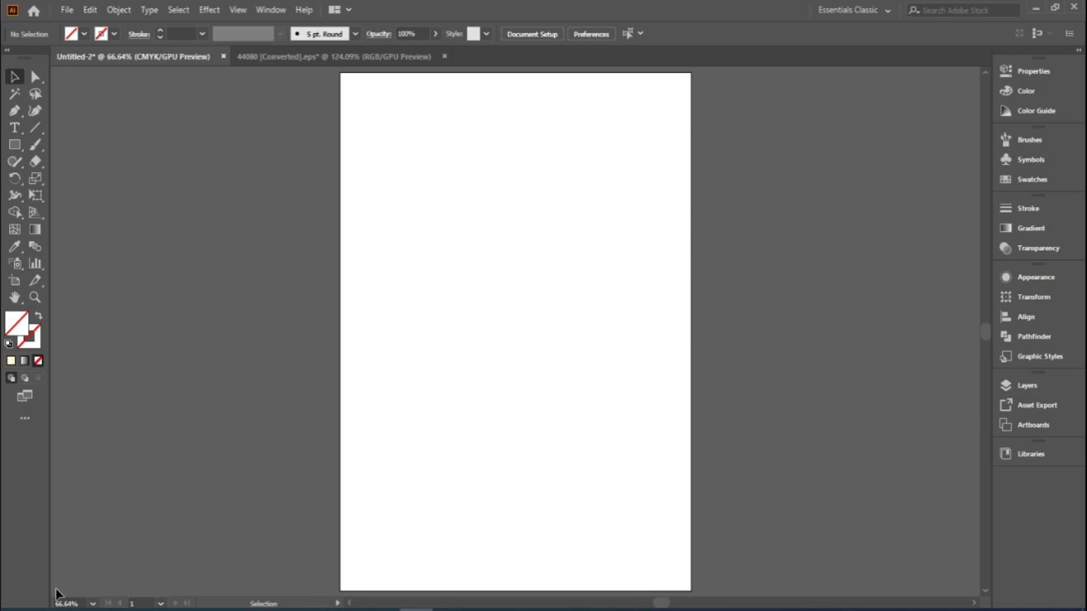
# Draw an unfilled rectangle about 5.6 by 5.4 in with a black stroke on the upper part of the artboard.
pyautogui.click(17, 146)
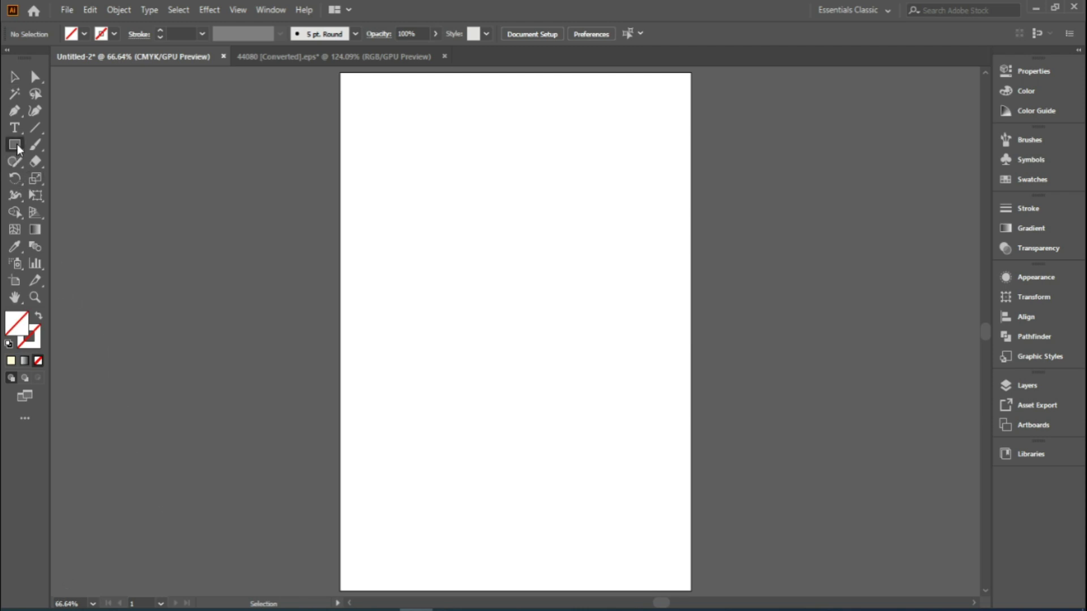
pyautogui.click(38, 361)
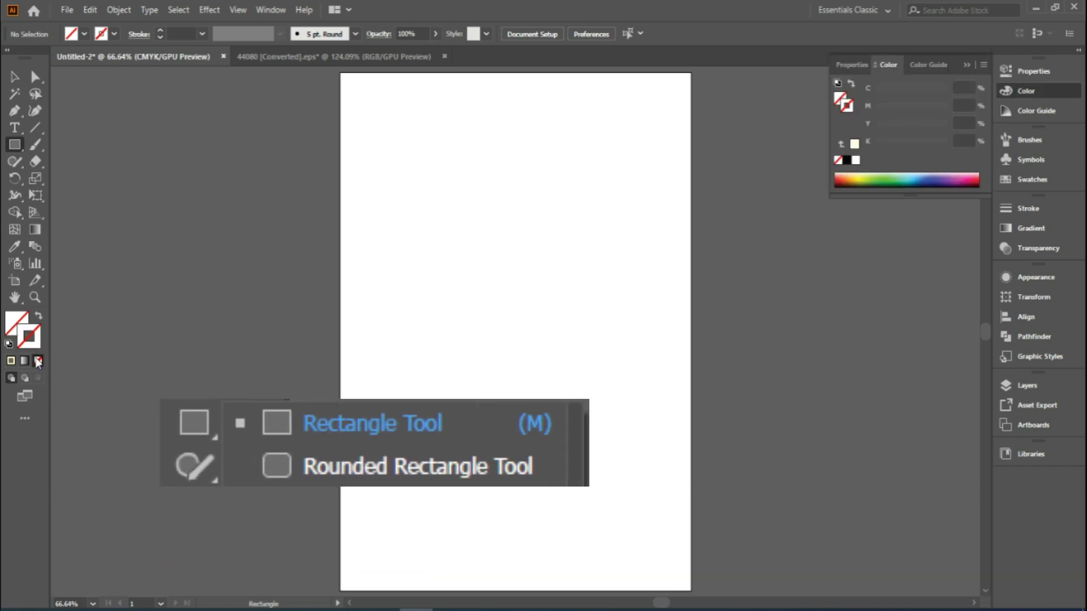
pyautogui.click(849, 162)
pyautogui.moveTo(381, 133); pyautogui.dragTo(619, 371)
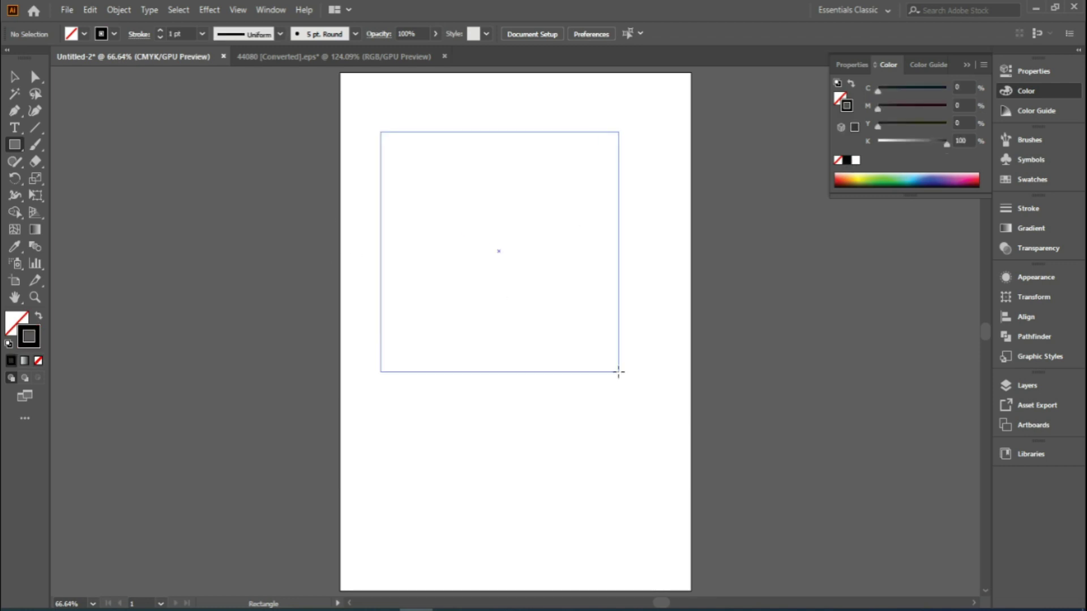
pyautogui.press('v')
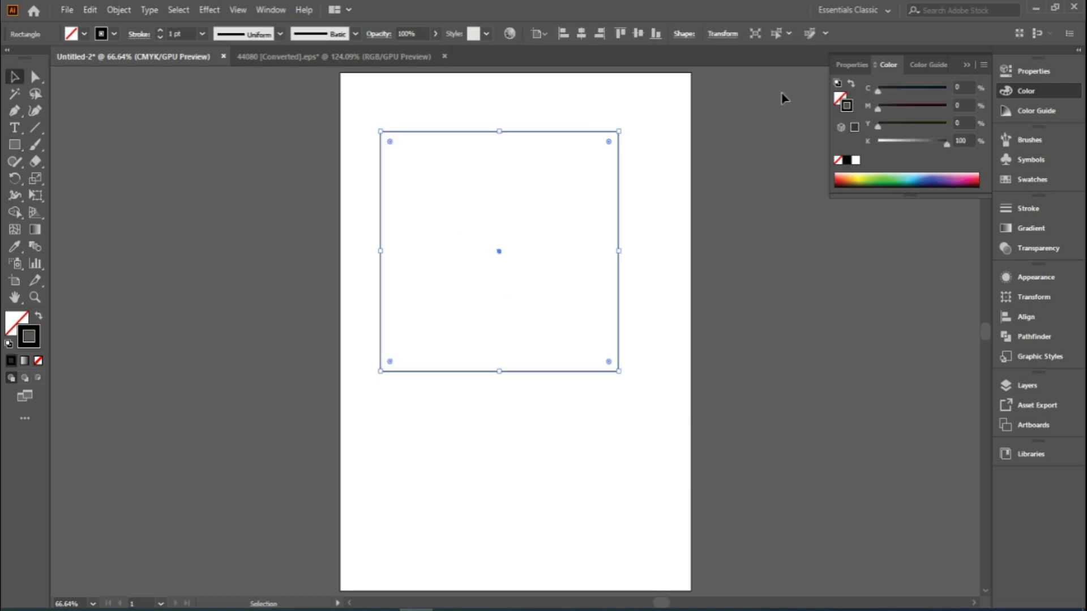
# Set the rectangle's width and height both to 5 in.
pyautogui.click(720, 33)
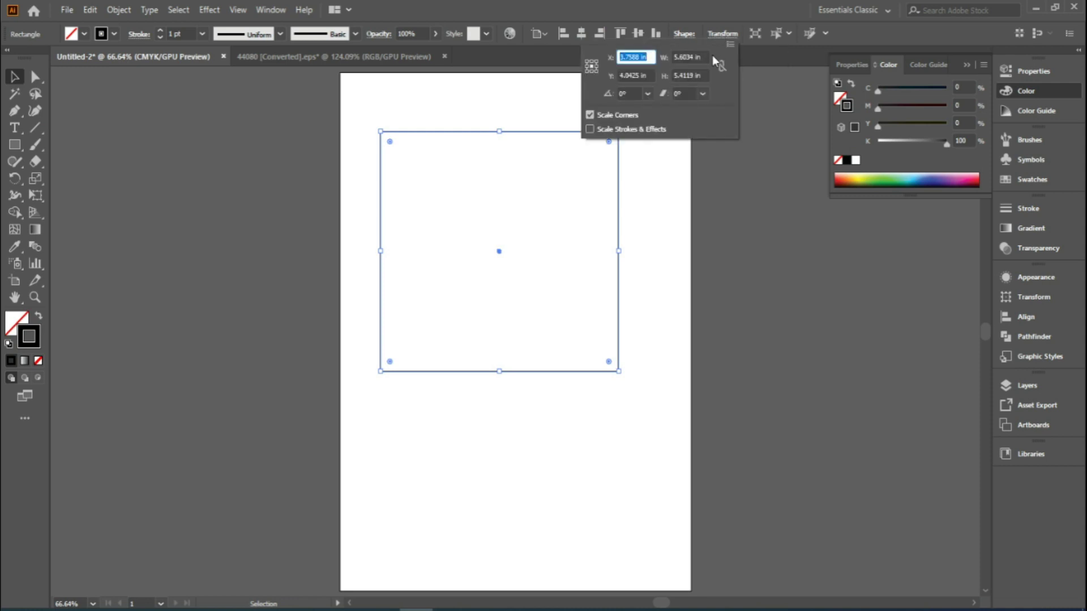
pyautogui.press('Tab')
pyautogui.write('5')
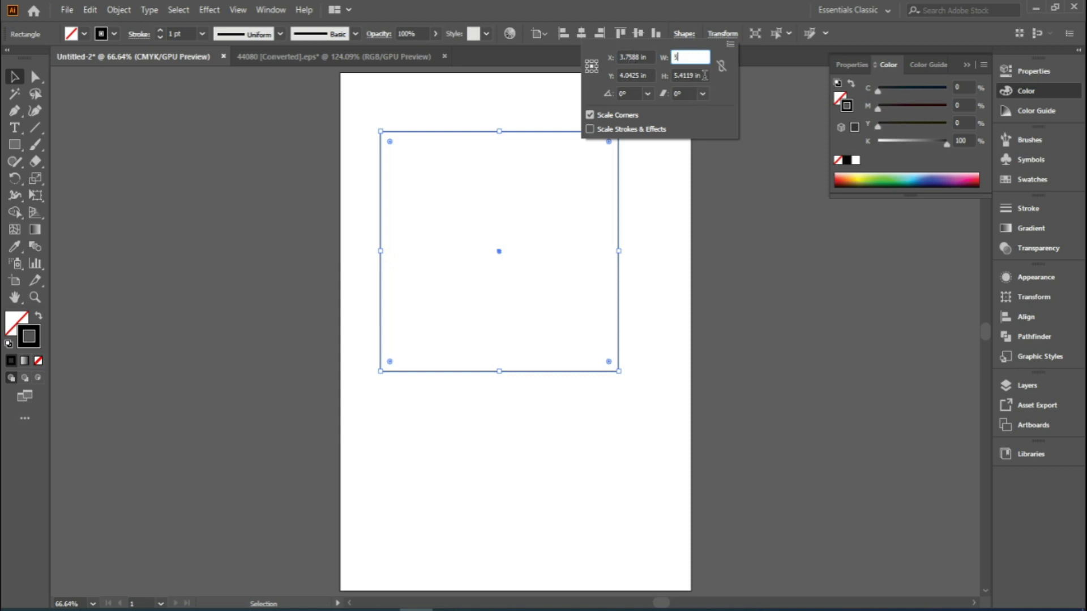
pyautogui.press('Tab')
pyautogui.write('5')
pyautogui.press('Tab')
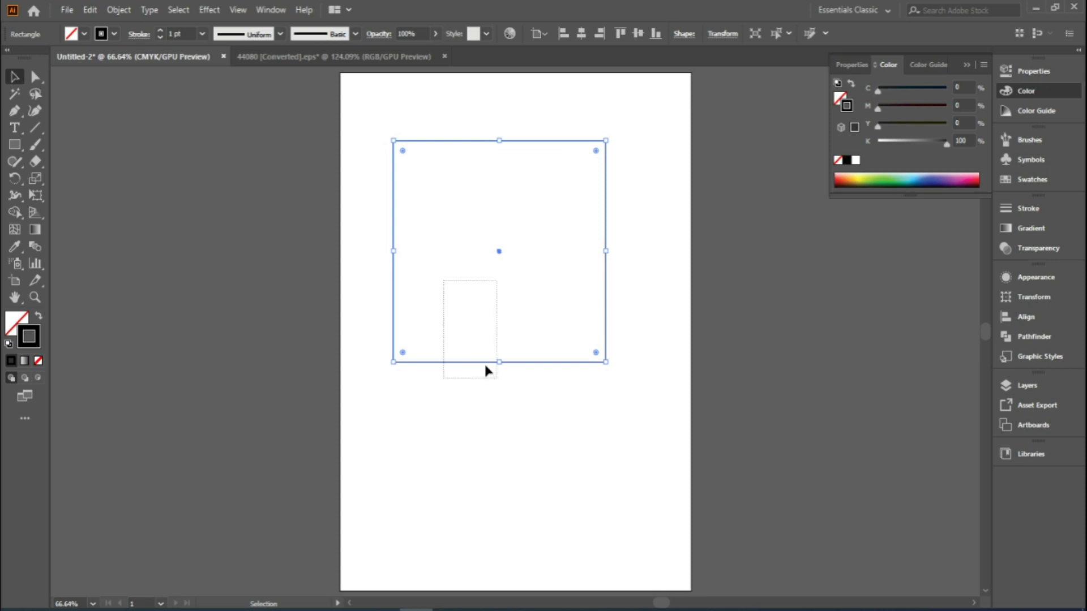
# Move the square slightly down toward the artboard's horizontal centre and lock it in place.
pyautogui.moveTo(481, 369); pyautogui.dragTo(500, 379)
pyautogui.press('ctrl')
pyautogui.hotkey('ctrl', '2')
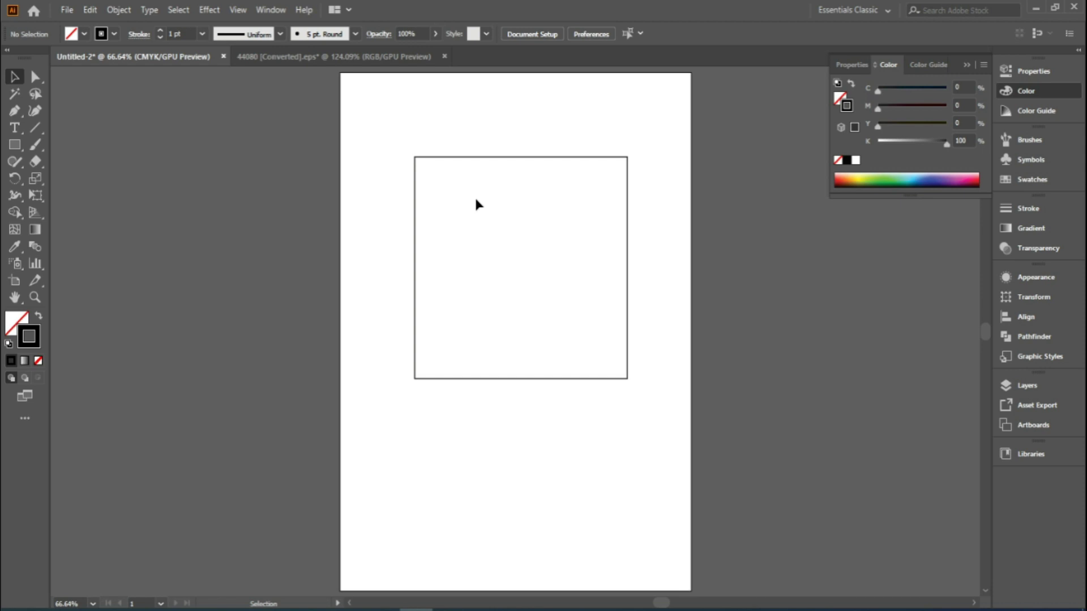
# Switch to the 44080 document and try selecting individual flower motifs.
pyautogui.click(314, 61)
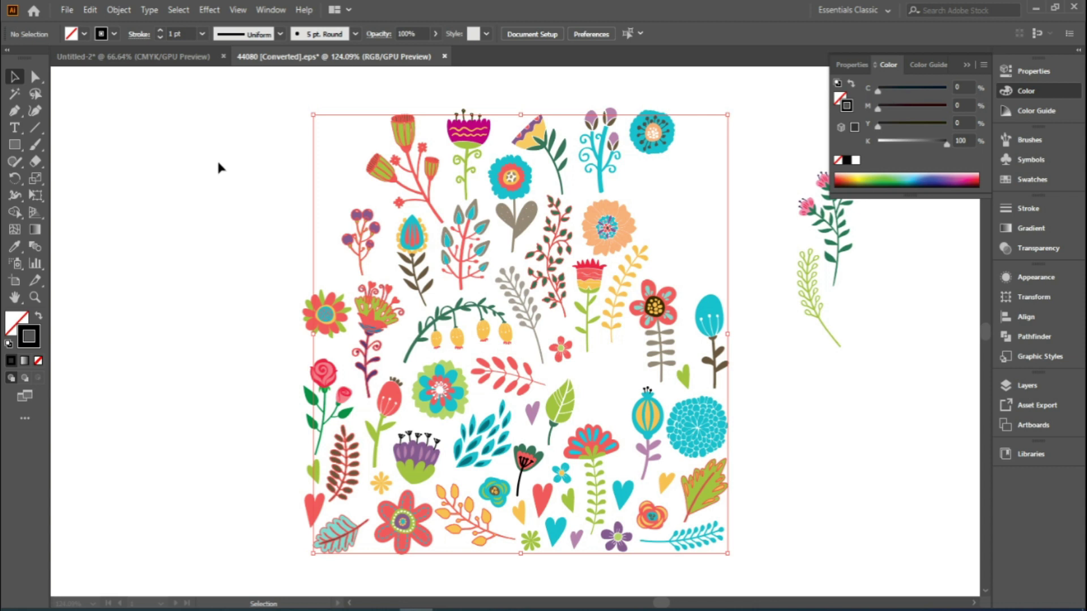
pyautogui.click(691, 443)
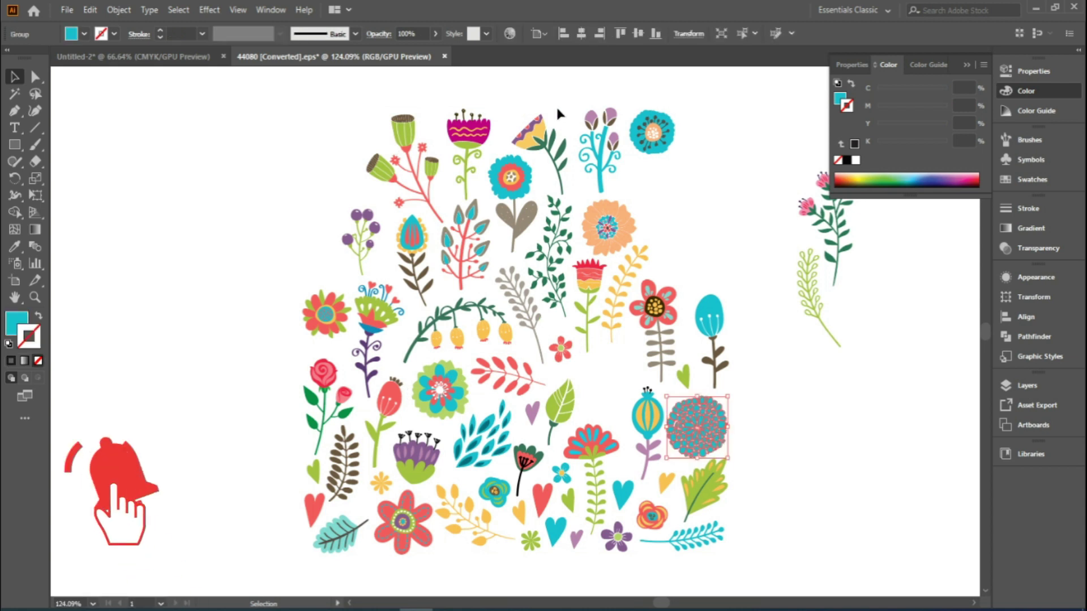
pyautogui.moveTo(263, 83); pyautogui.dragTo(740, 533)
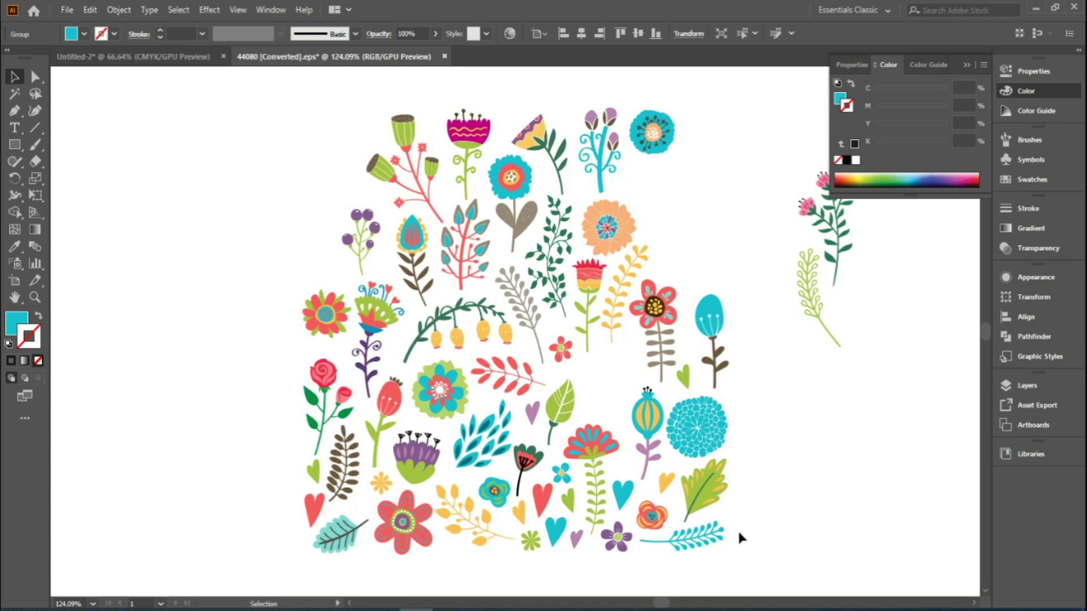
pyautogui.click(453, 283)
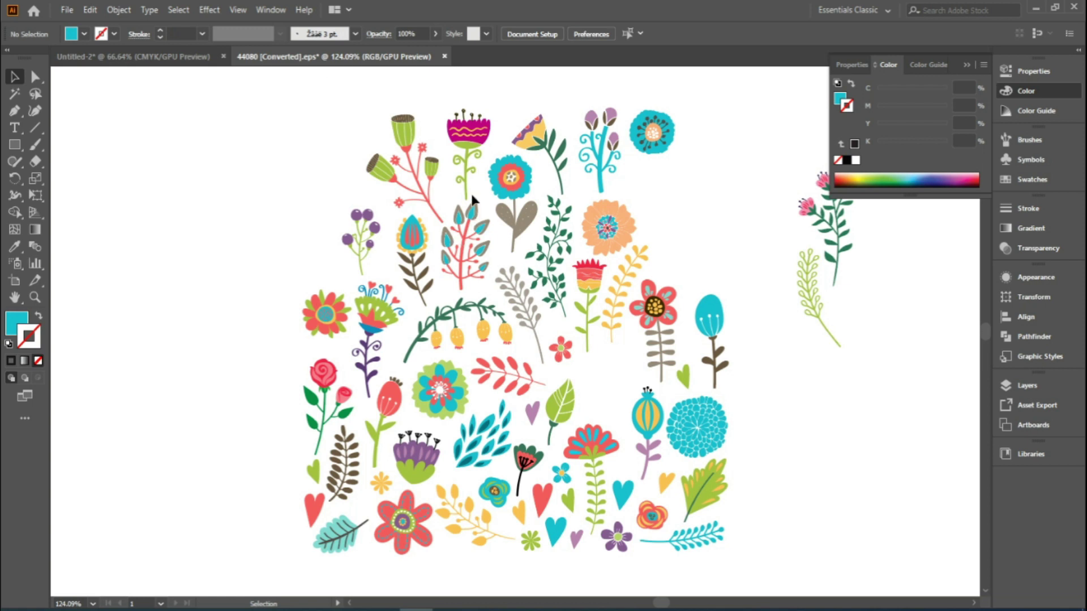
pyautogui.click(411, 144)
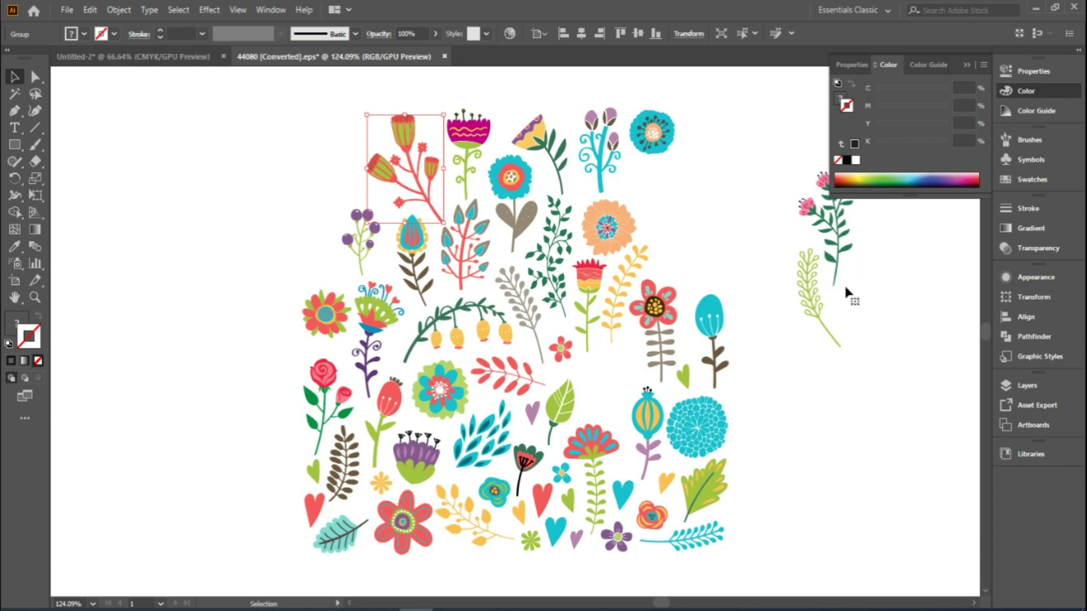
# Select a set of motifs, including the pink-flowered branch, green sprigs, rose, large red flowers, leaves, hearts and round blue flowers.
pyautogui.moveTo(837, 261); pyautogui.dragTo(812, 296)
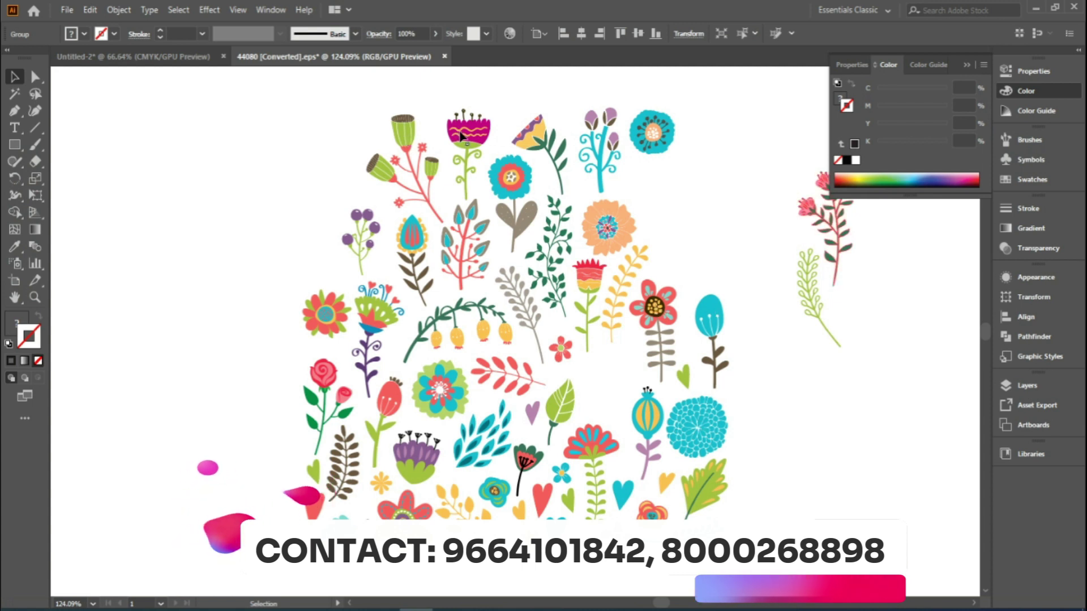
pyautogui.hotkey('ctrl', 'h')
pyautogui.keyDown('shift'); pyautogui.click(310, 316); pyautogui.keyUp('shift')
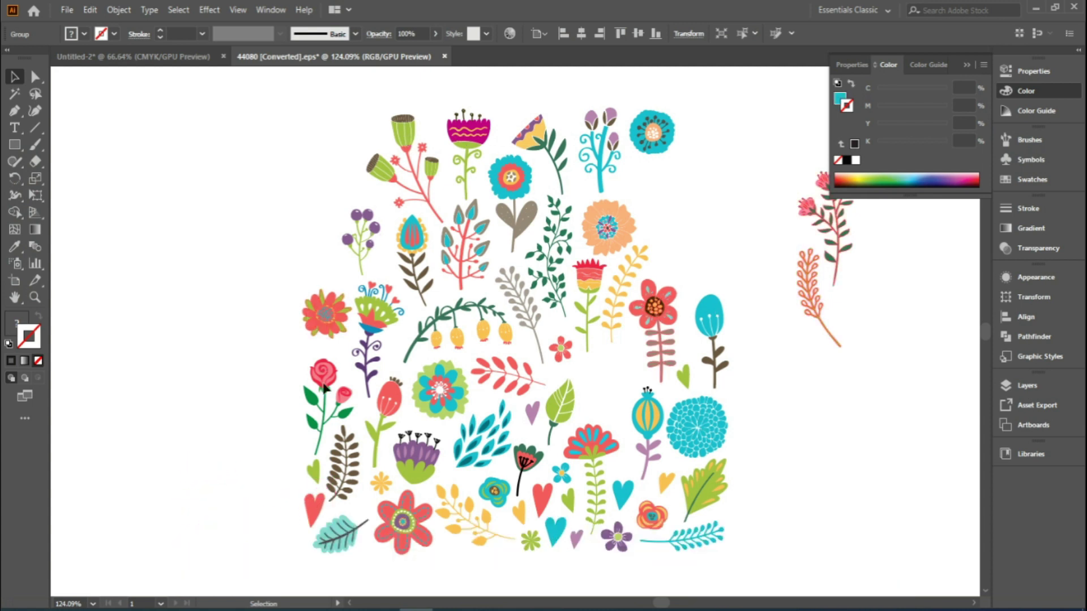
pyautogui.keyDown('shift'); pyautogui.click(313, 478); pyautogui.keyUp('shift')
pyautogui.keyDown('shift'); pyautogui.click(336, 532); pyautogui.keyUp('shift')
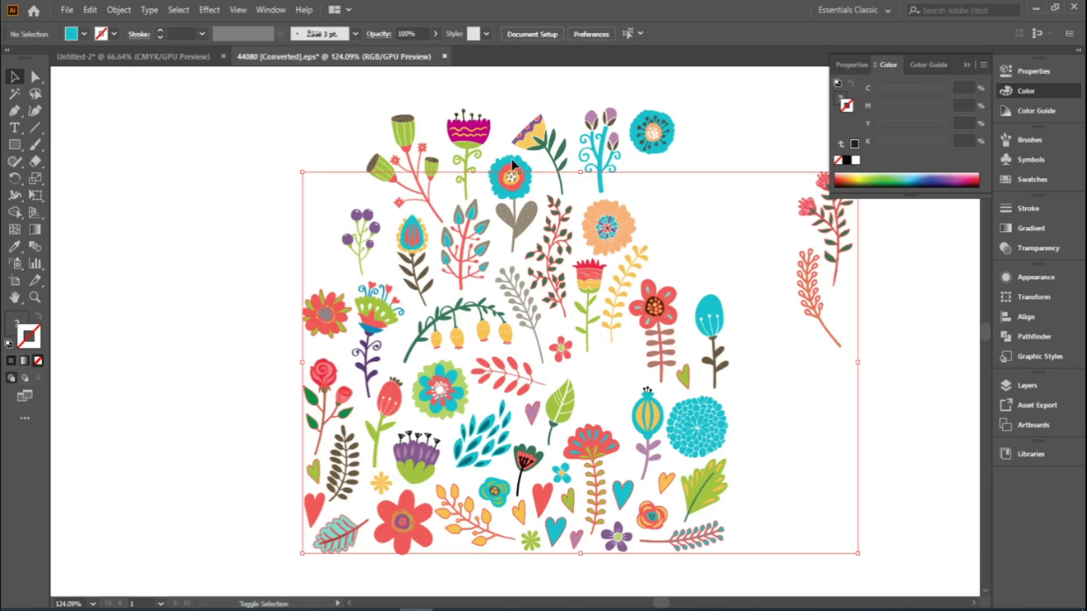
pyautogui.keyDown('shift'); pyautogui.click(512, 165); pyautogui.keyUp('shift')
pyautogui.keyDown('shift'); pyautogui.click(490, 136); pyautogui.keyUp('shift')
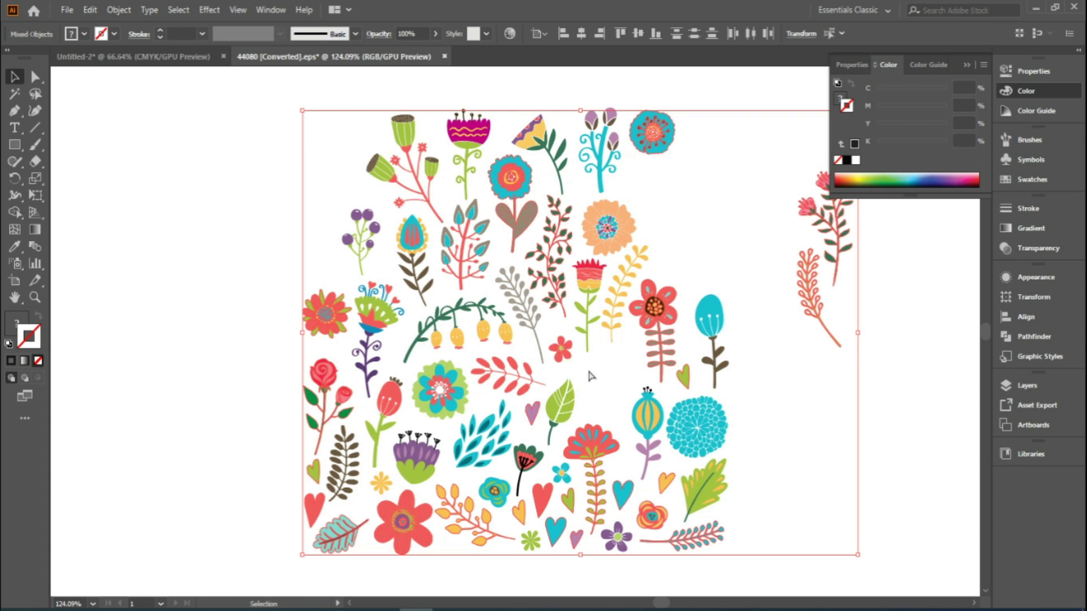
# Copy the selected motifs into the Untitled-2 document and move them down and to the right, clear of the square.
pyautogui.press('a')
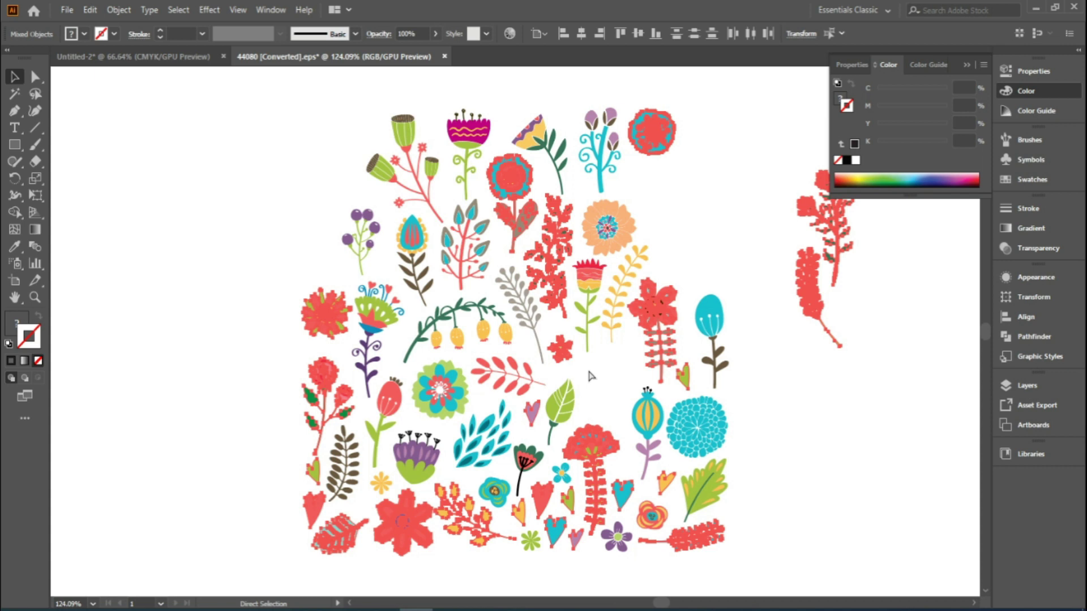
pyautogui.hotkey('ctrl', 'c')
pyautogui.press('v')
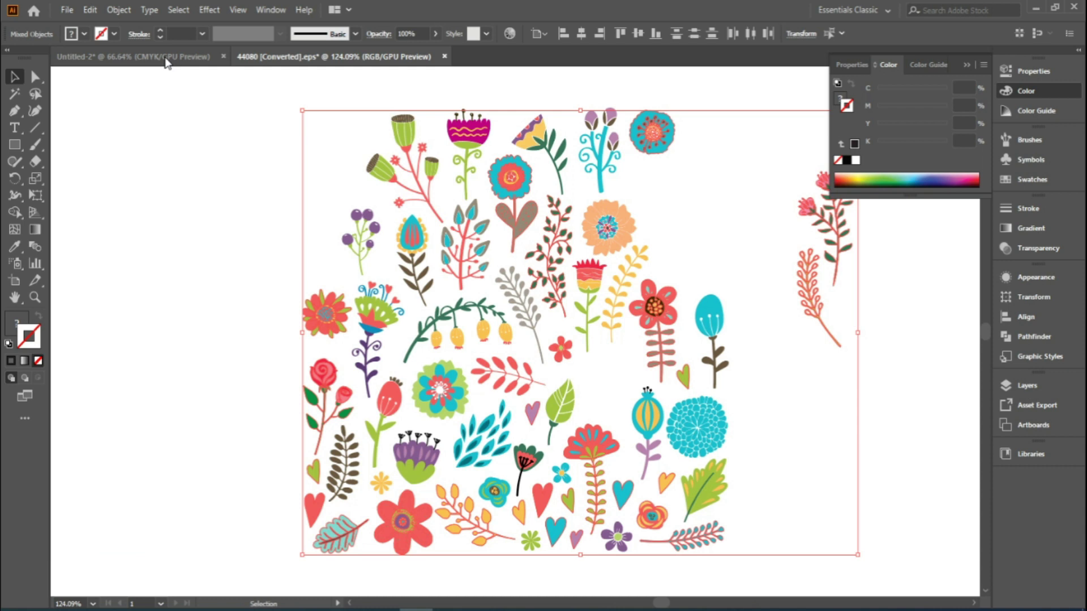
pyautogui.click(132, 57)
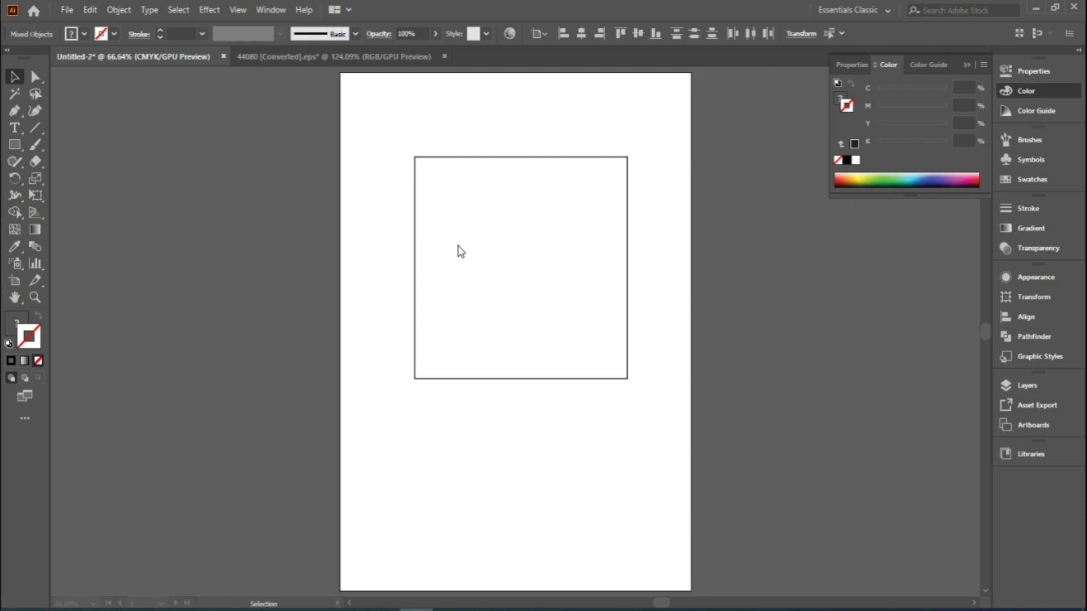
pyautogui.hotkey('ctrl', 'v')
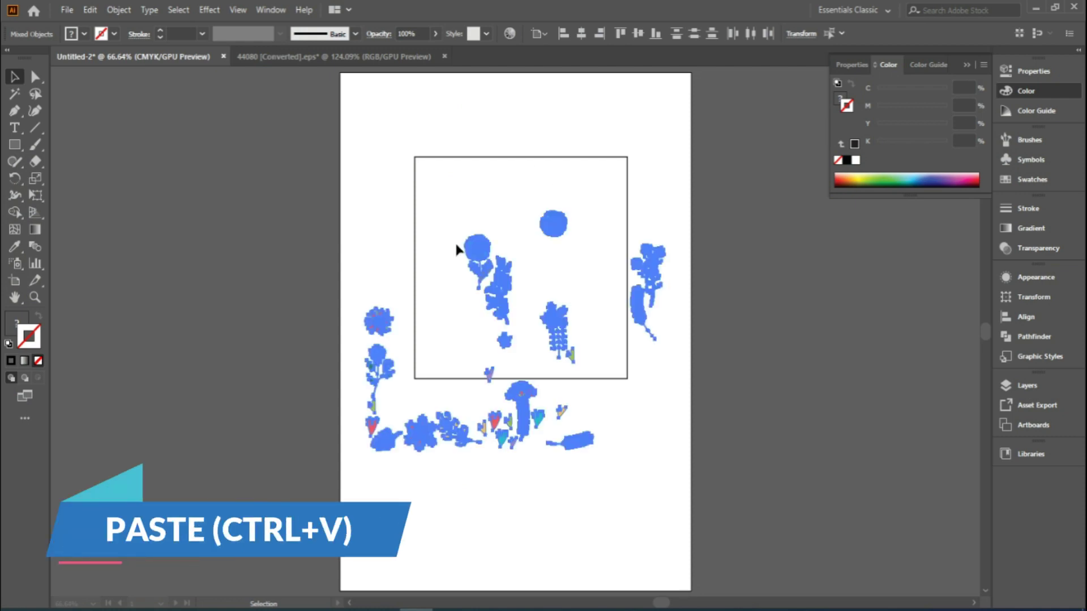
pyautogui.moveTo(636, 308); pyautogui.dragTo(840, 403)
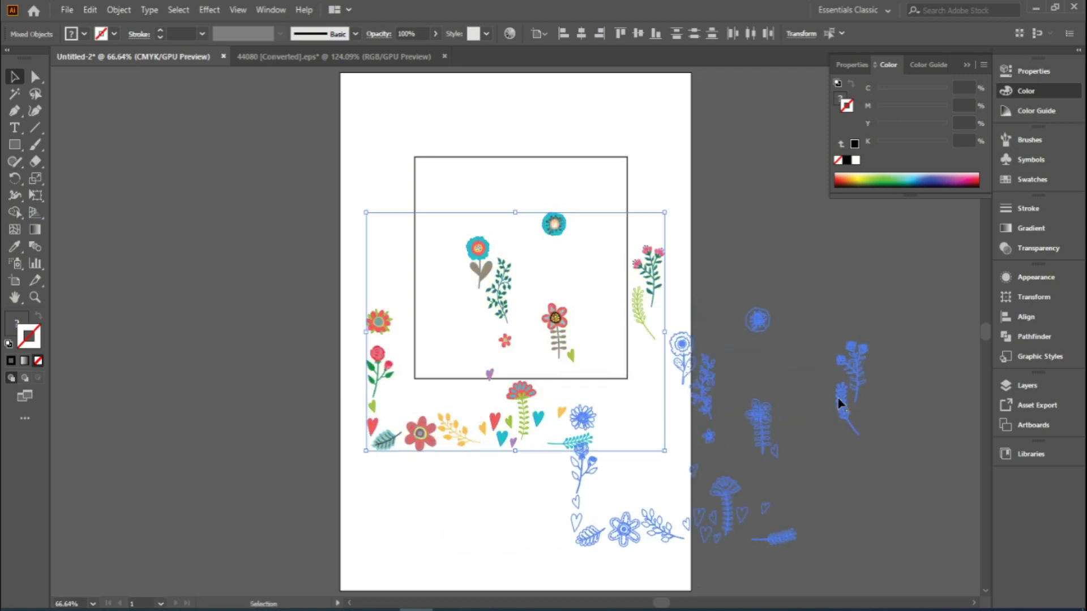
pyautogui.click(753, 248)
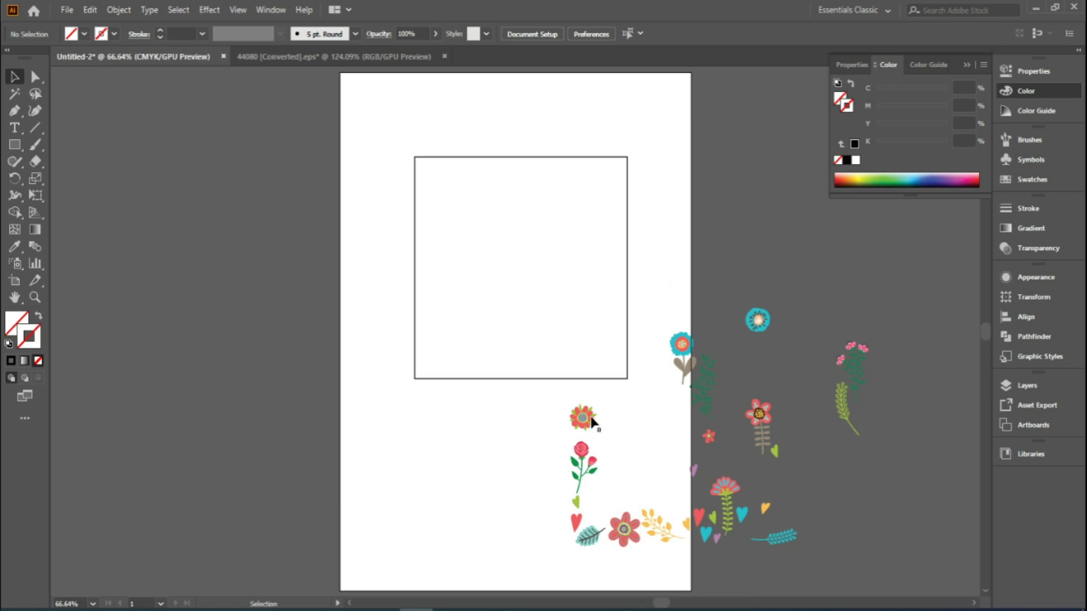
# Place the rose at the square's upper-left corner, the yellow branch below it, and the blue sprig on the top edge.
pyautogui.click(586, 460)
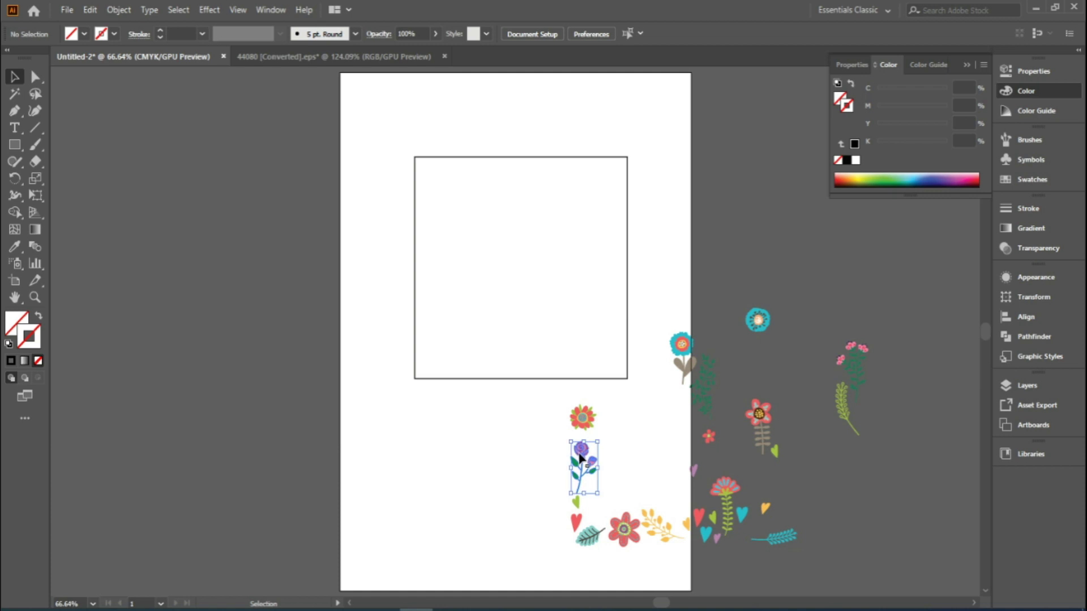
pyautogui.moveTo(457, 229); pyautogui.dragTo(416, 170)
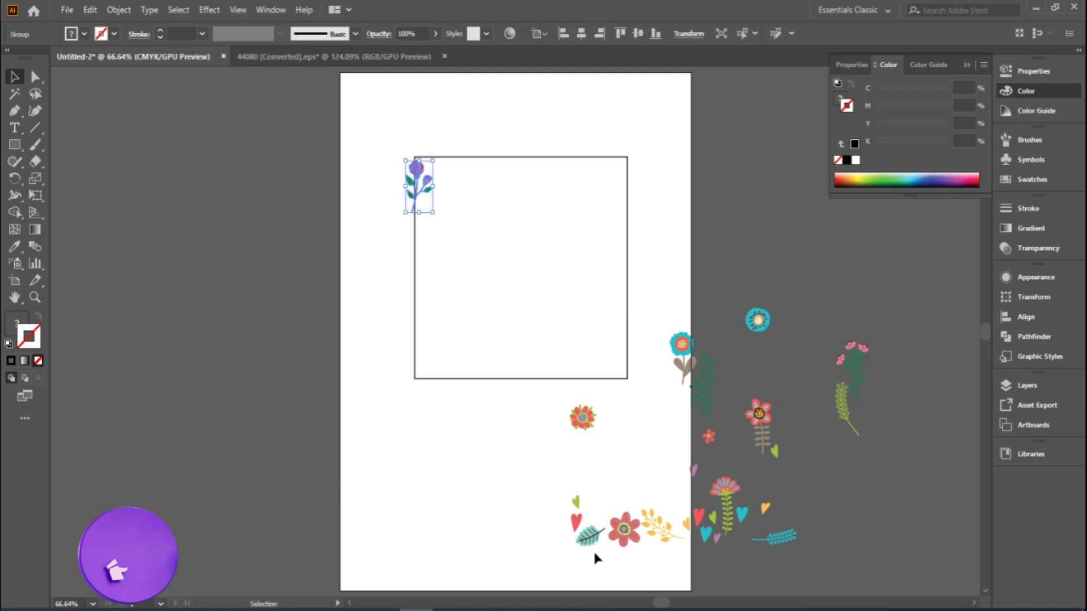
pyautogui.moveTo(657, 530); pyautogui.dragTo(432, 265)
pyautogui.click(778, 529)
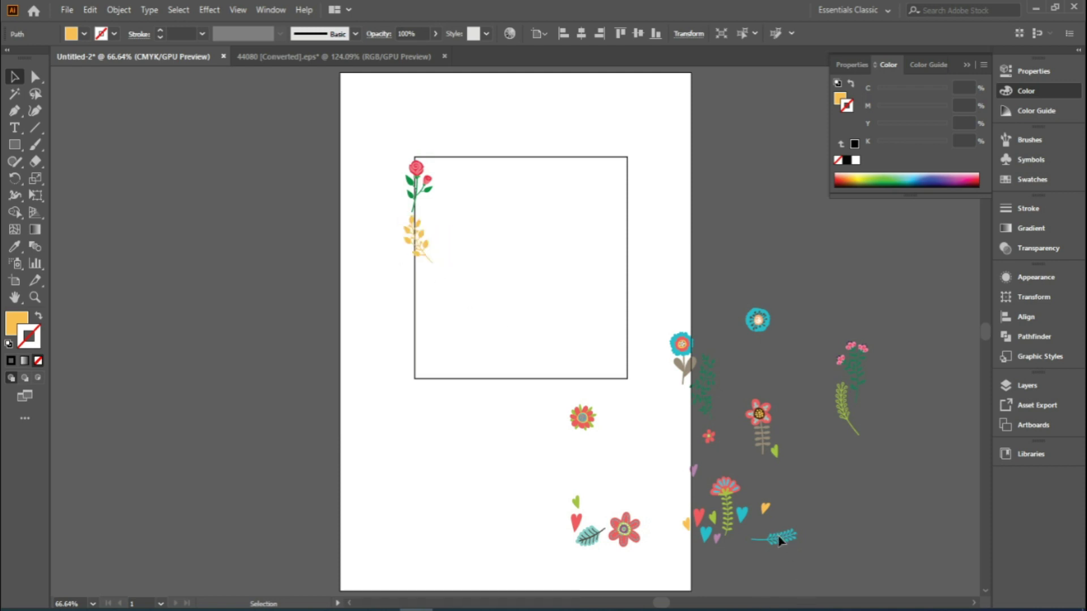
pyautogui.moveTo(460, 298); pyautogui.dragTo(464, 163)
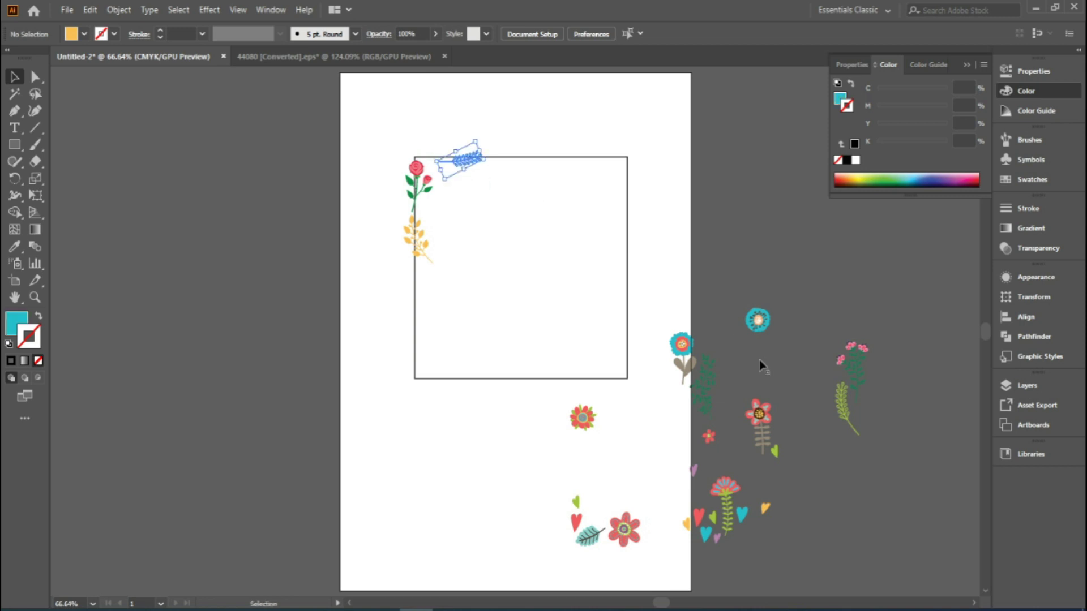
# Place two red flowers on the square's left edge, the pink-flowered branch in the middle, and the teal leaf on the top edge.
pyautogui.moveTo(754, 422); pyautogui.dragTo(417, 292)
pyautogui.moveTo(838, 359); pyautogui.dragTo(507, 232)
pyautogui.moveTo(524, 254); pyautogui.dragTo(525, 257)
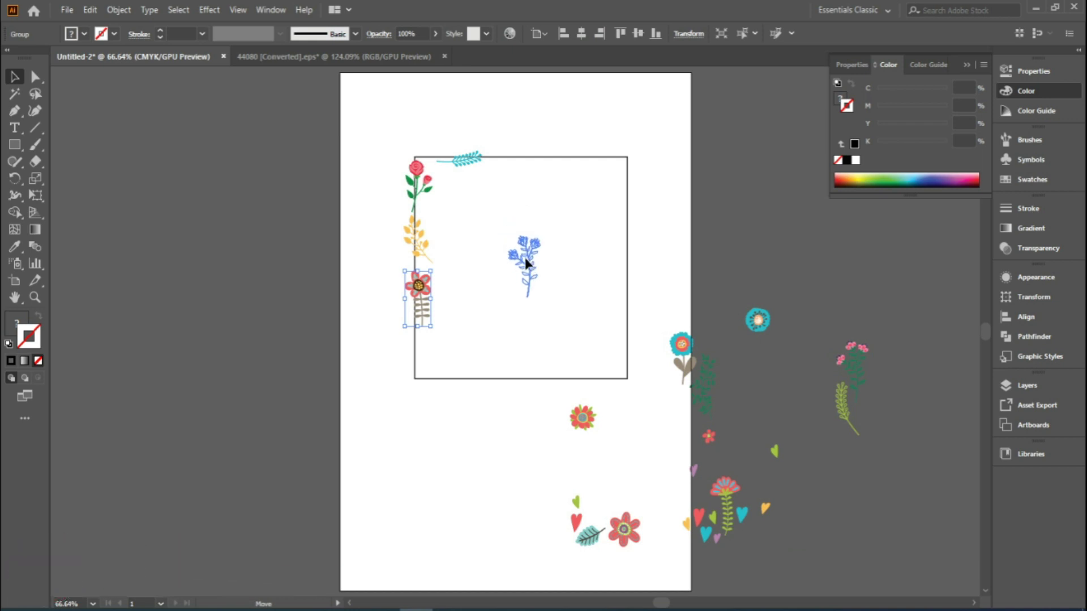
pyautogui.moveTo(584, 432); pyautogui.dragTo(416, 355)
pyautogui.moveTo(586, 529); pyautogui.dragTo(502, 163)
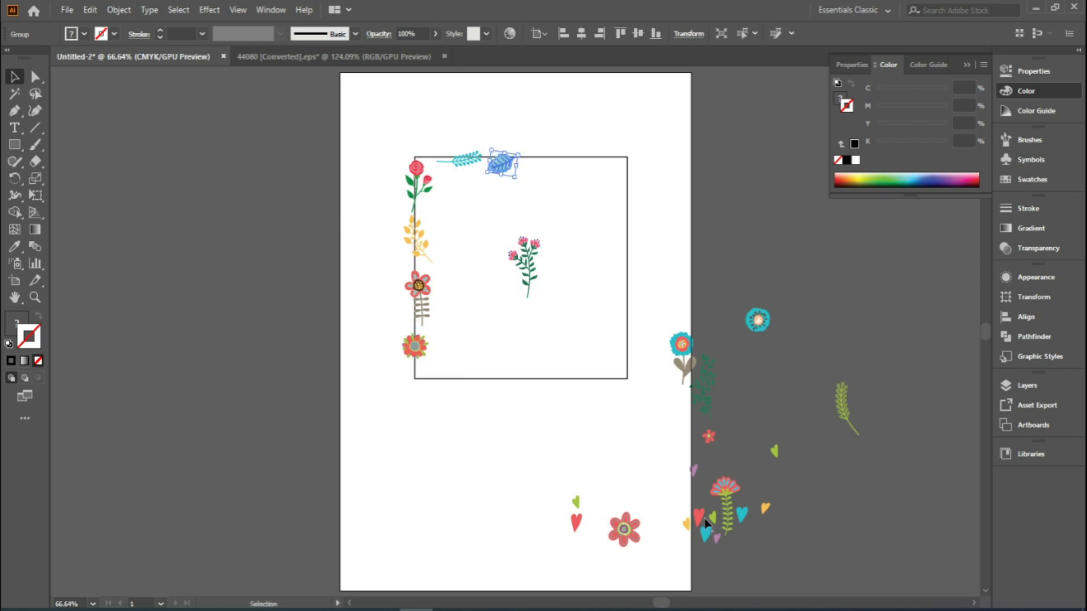
# Move the hearts into the square and scale their group to fit within its lower half.
pyautogui.moveTo(734, 525); pyautogui.dragTo(556, 317)
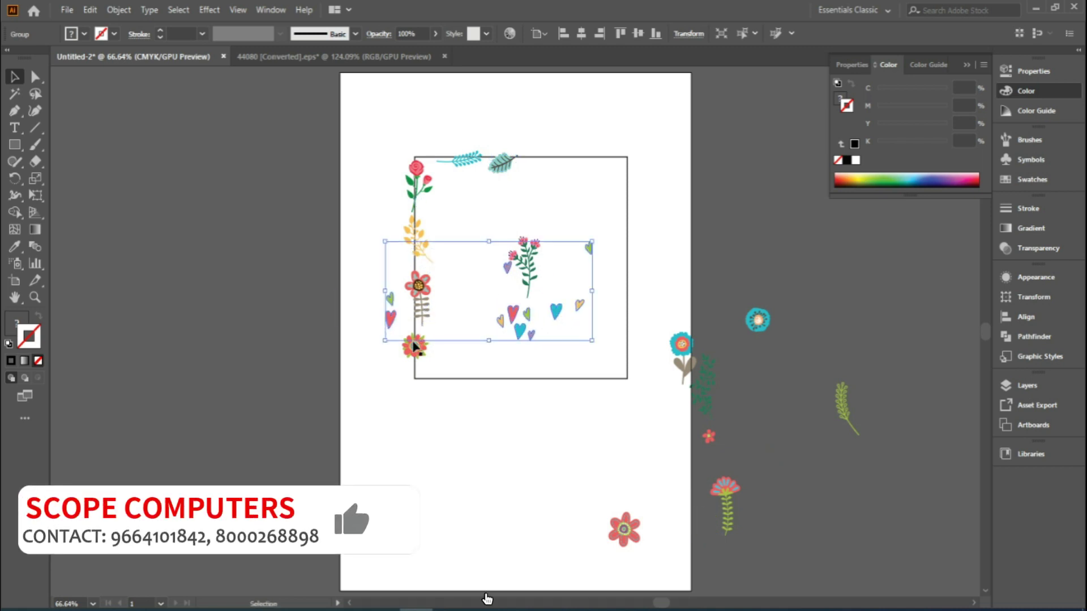
pyautogui.moveTo(386, 342); pyautogui.dragTo(439, 354)
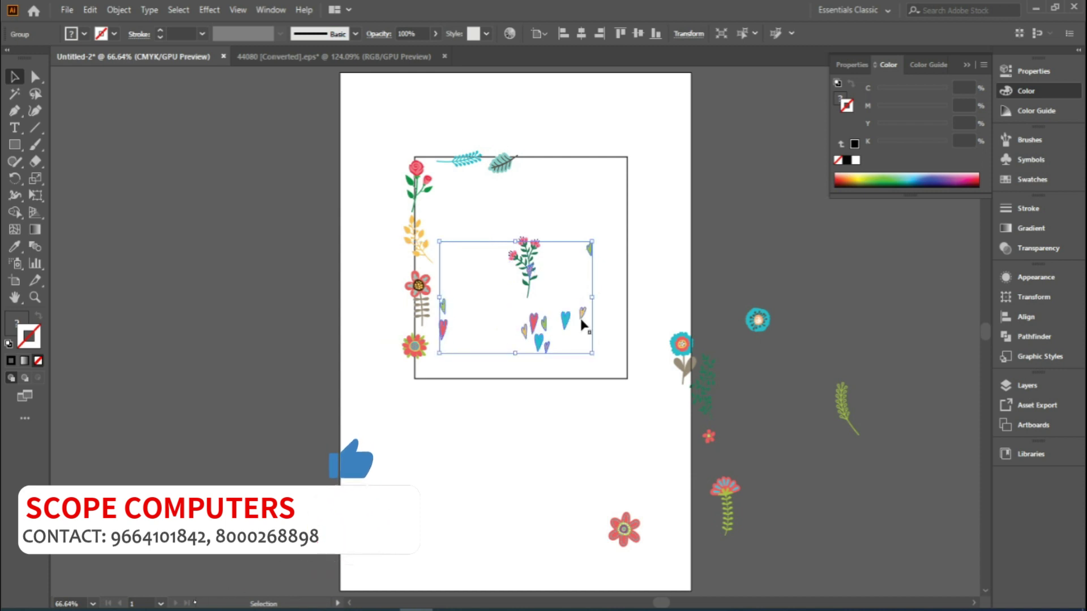
pyautogui.moveTo(594, 298); pyautogui.dragTo(605, 297)
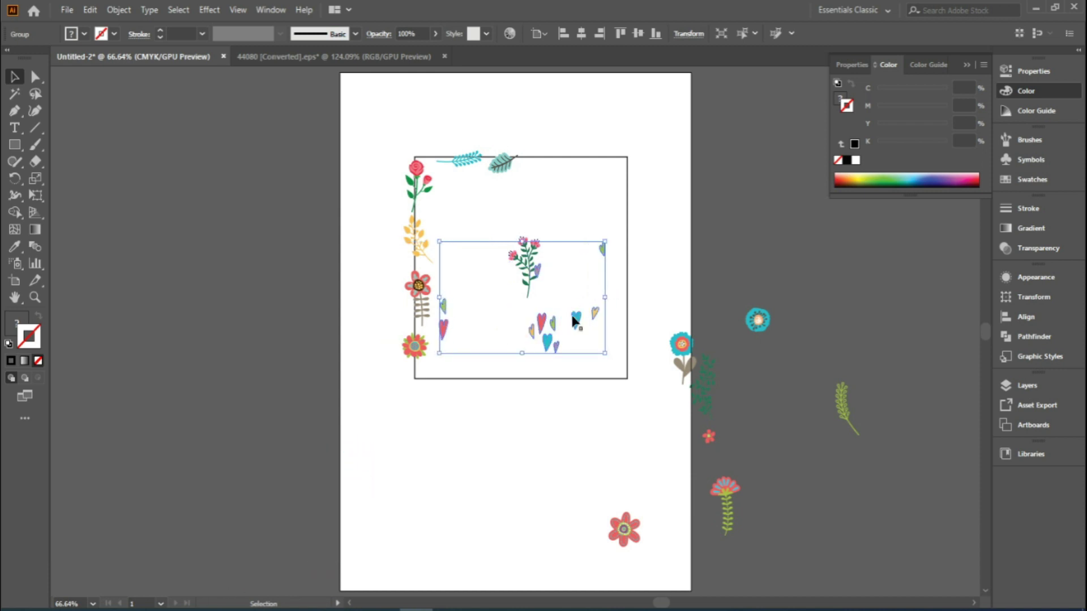
pyautogui.moveTo(524, 243); pyautogui.dragTo(522, 270)
# Place the fan-shaped flower and green sprig inside the square, and the large red and round blue flowers on its top edge.
pyautogui.moveTo(717, 497); pyautogui.dragTo(460, 217)
pyautogui.moveTo(847, 410); pyautogui.dragTo(565, 191)
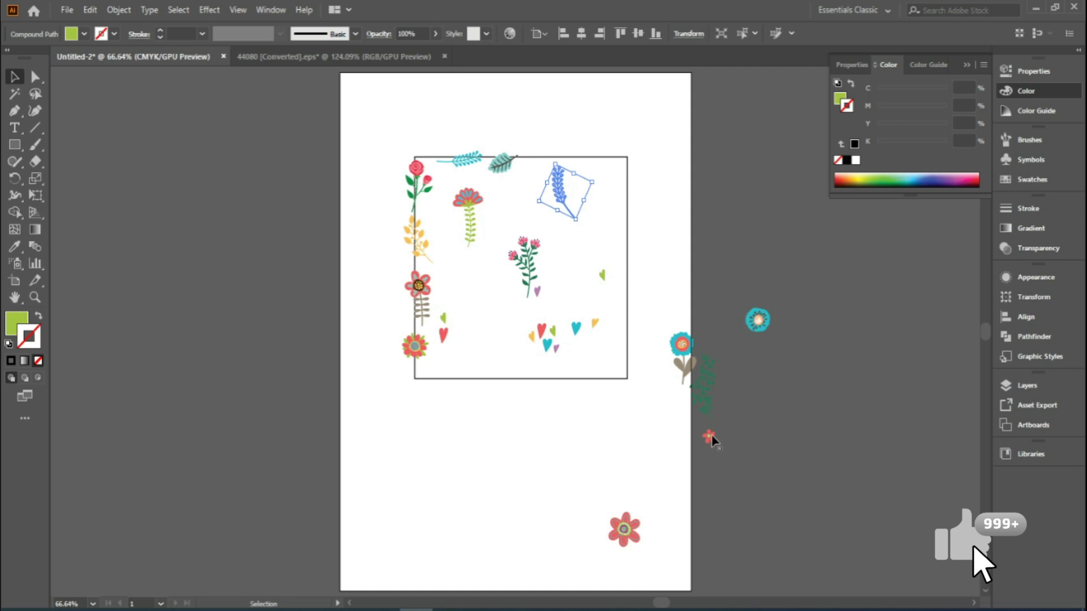
pyautogui.moveTo(624, 529); pyautogui.dragTo(541, 159)
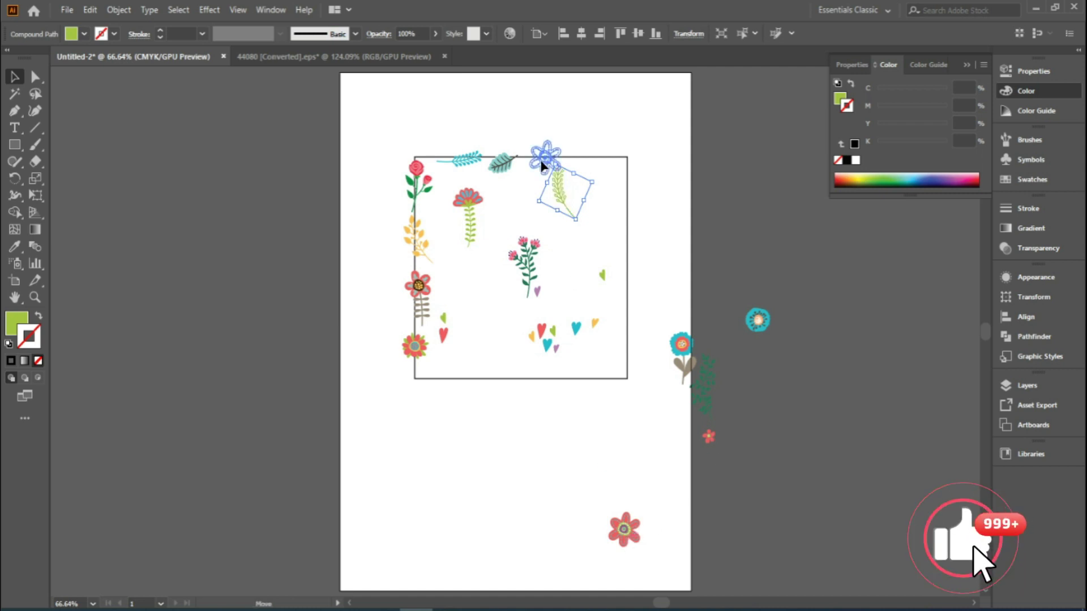
pyautogui.moveTo(761, 331); pyautogui.dragTo(599, 172)
pyautogui.moveTo(554, 212); pyautogui.dragTo(567, 267)
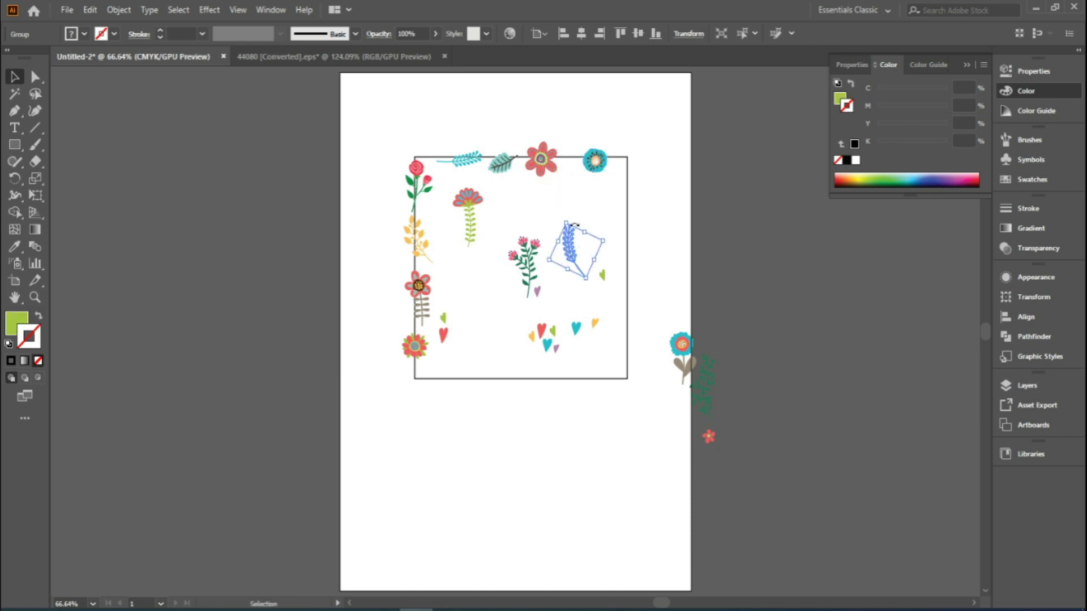
# Tilt the green sprig and place the blue heart-leaved flower, dark green branch and small red flower inside the square.
pyautogui.moveTo(559, 221); pyautogui.dragTo(593, 238)
pyautogui.moveTo(690, 364); pyautogui.dragTo(479, 312)
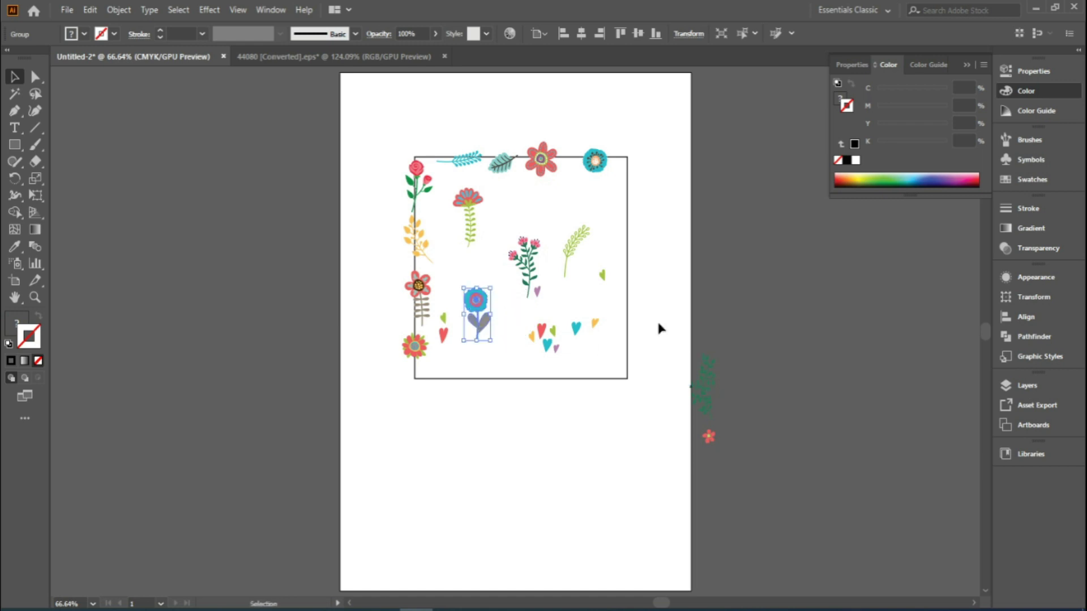
pyautogui.moveTo(543, 215); pyautogui.dragTo(564, 226)
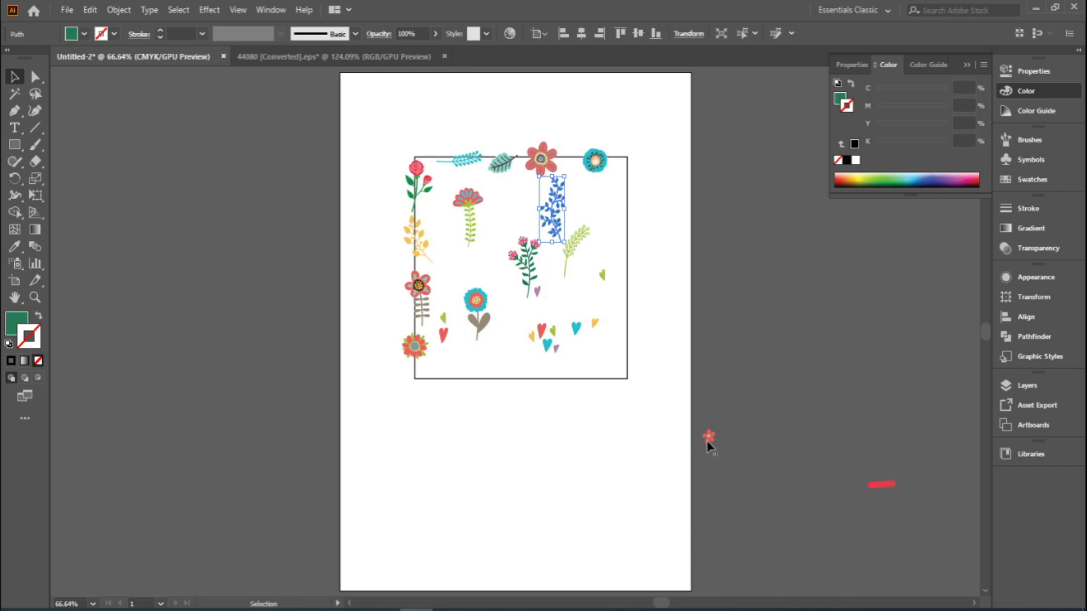
pyautogui.click(495, 278)
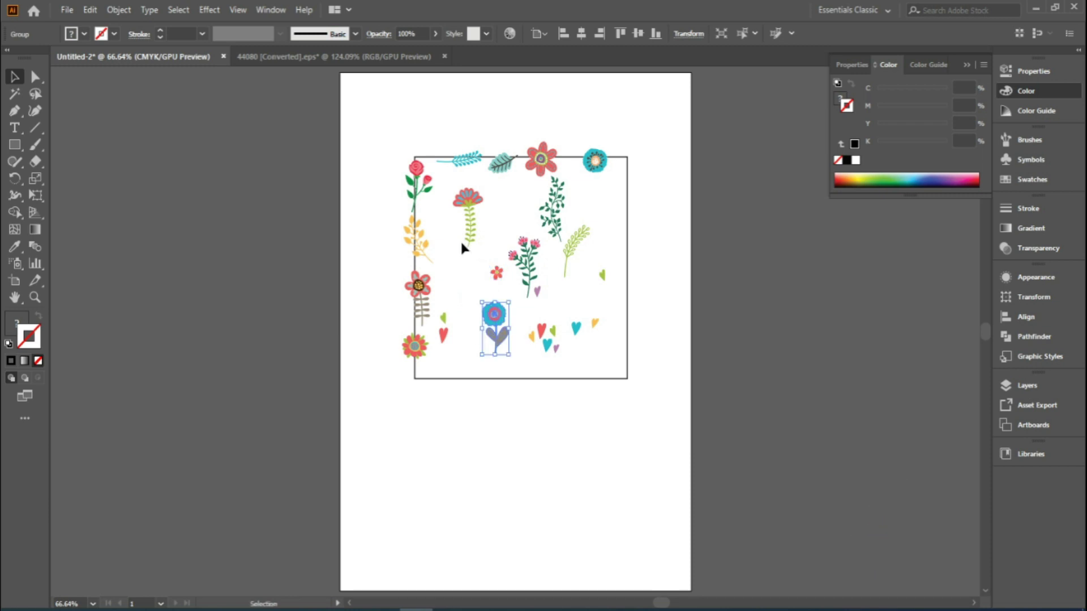
# Rotate the fan-shaped flower clockwise and shift the light green sprig slightly lower inside the square.
pyautogui.moveTo(467, 223); pyautogui.dragTo(470, 291)
pyautogui.click(665, 367)
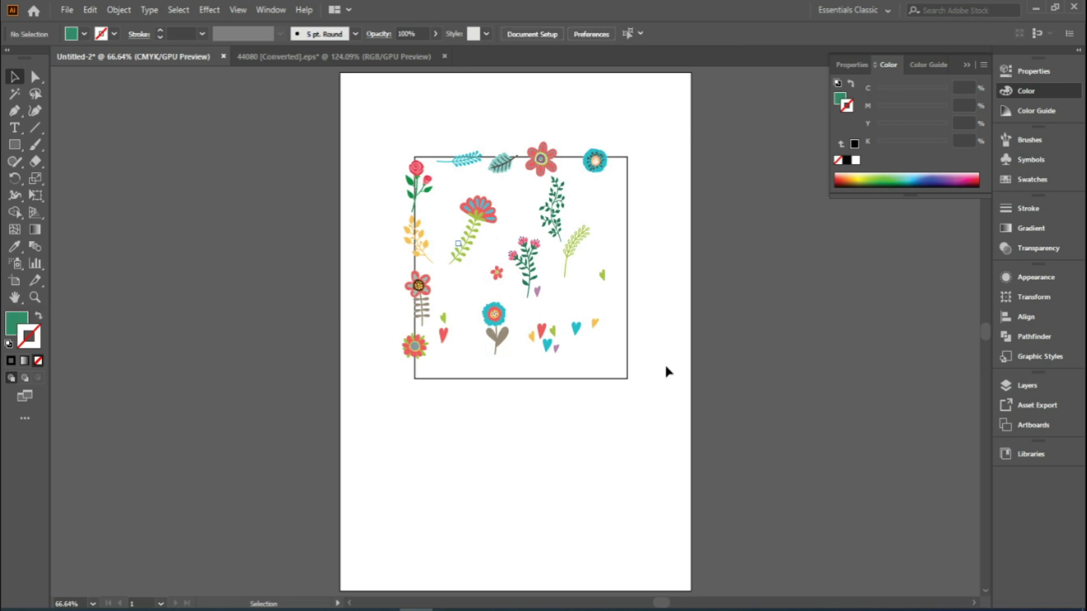
pyautogui.moveTo(569, 254); pyautogui.dragTo(566, 278)
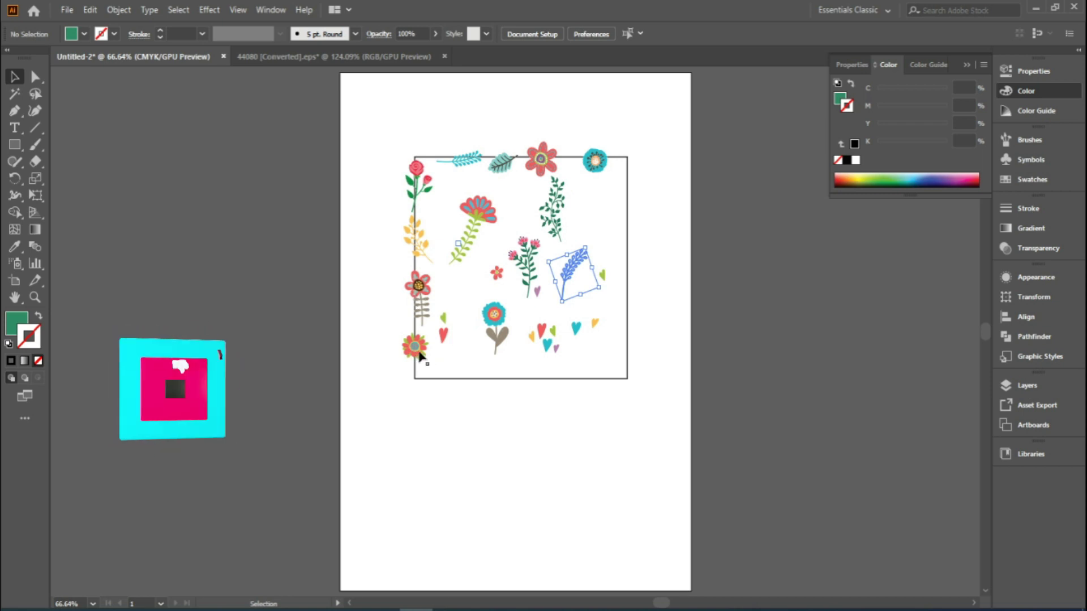
# In the 44080 artwork document, copy the small teal flower, peach flower, red tulip, green leaf and small orange rose.
pyautogui.click(286, 64)
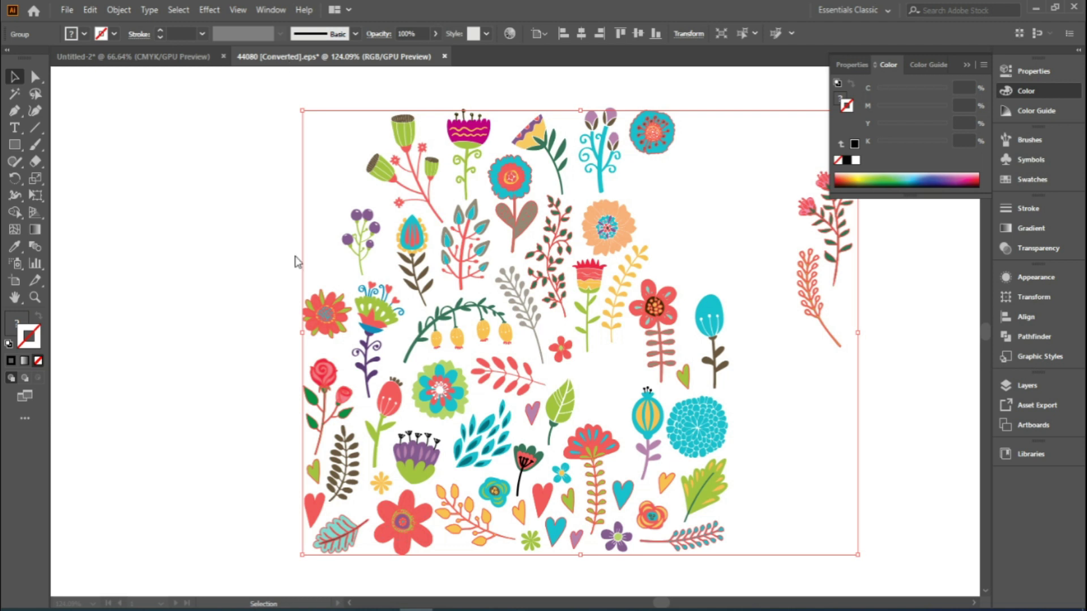
pyautogui.click(258, 242)
pyautogui.click(495, 492)
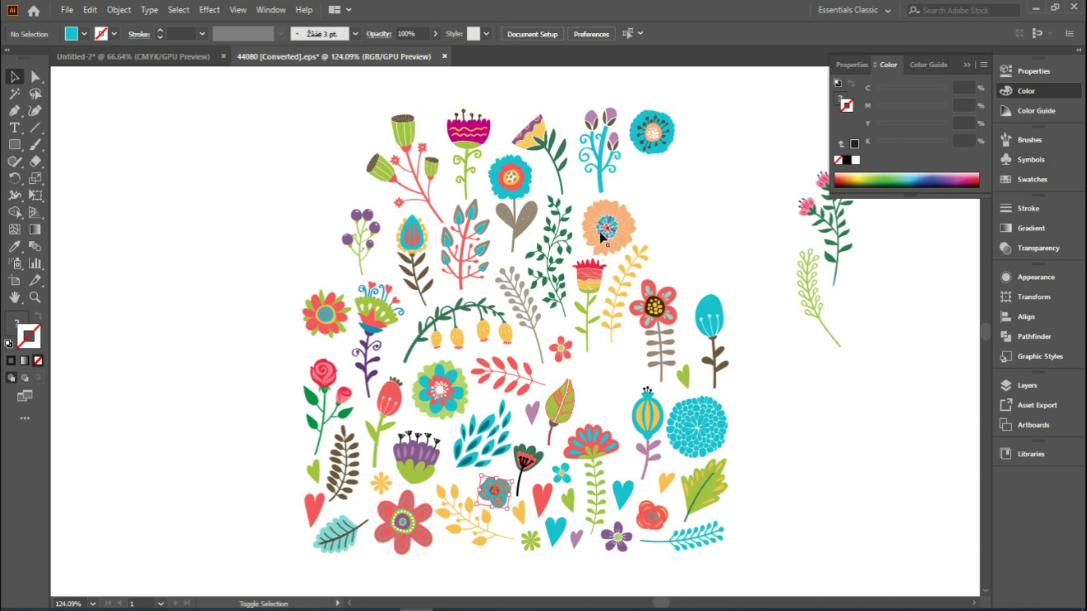
pyautogui.click(600, 248)
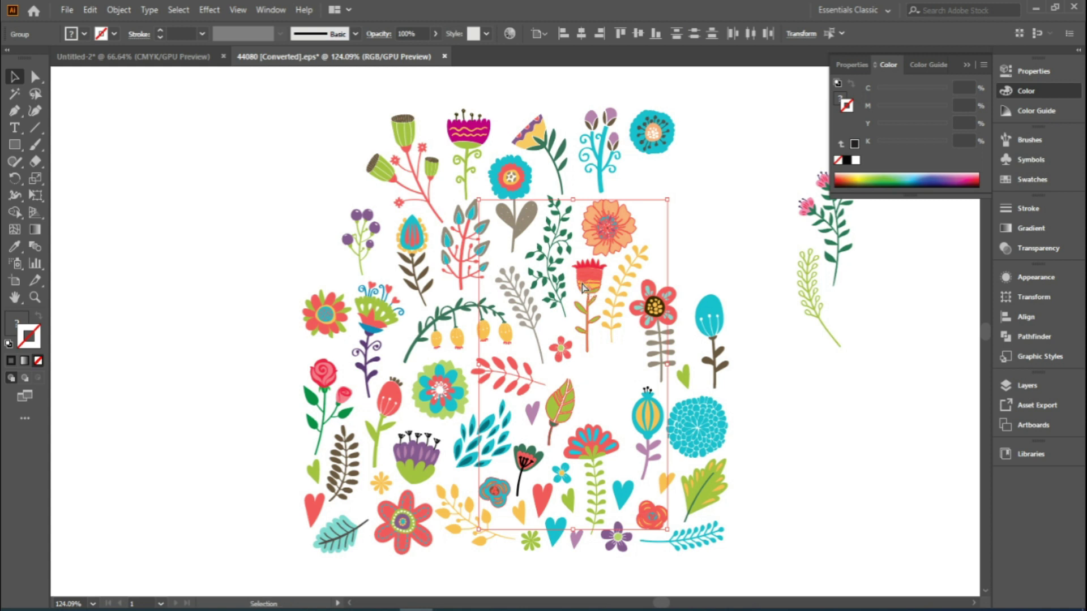
pyautogui.hotkey('ctrl', 'c')
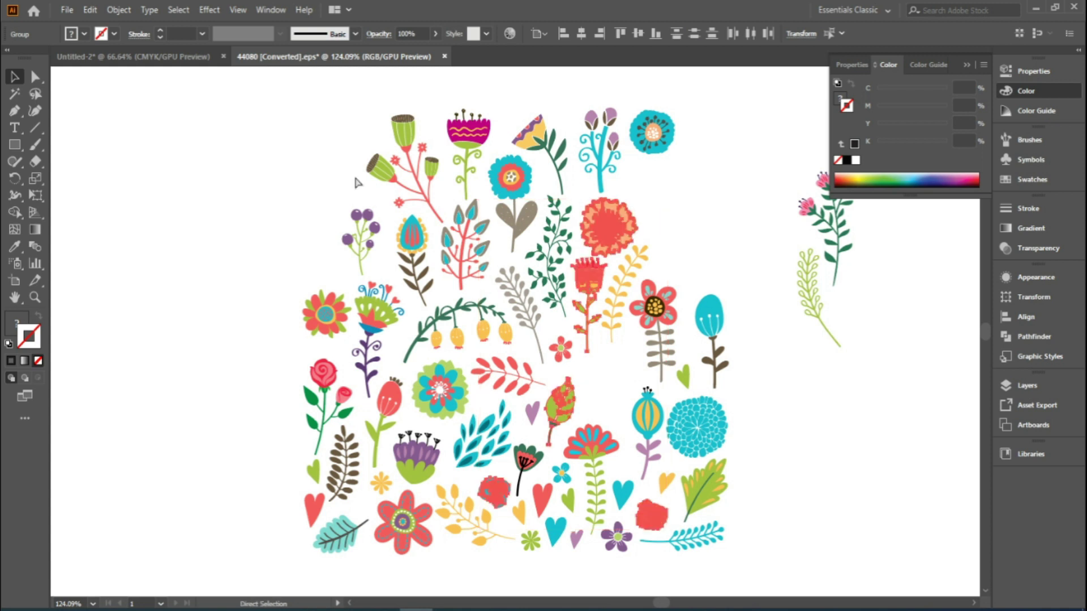
# Paste the copied motifs into Untitled-2 and move them together outside the square's right edge.
pyautogui.click(87, 55)
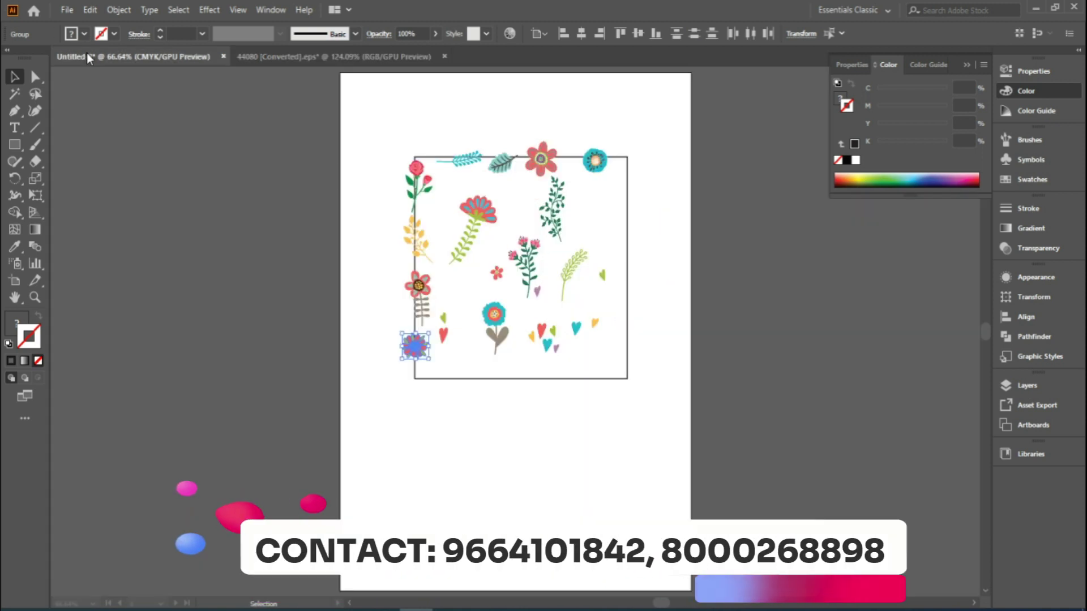
pyautogui.click(372, 444)
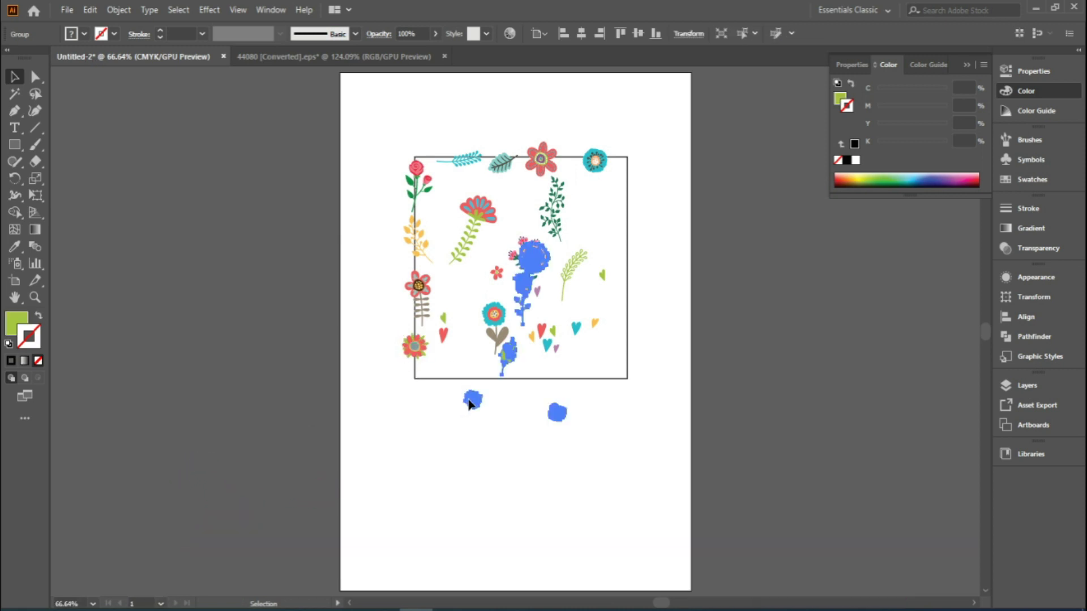
pyautogui.click(650, 399)
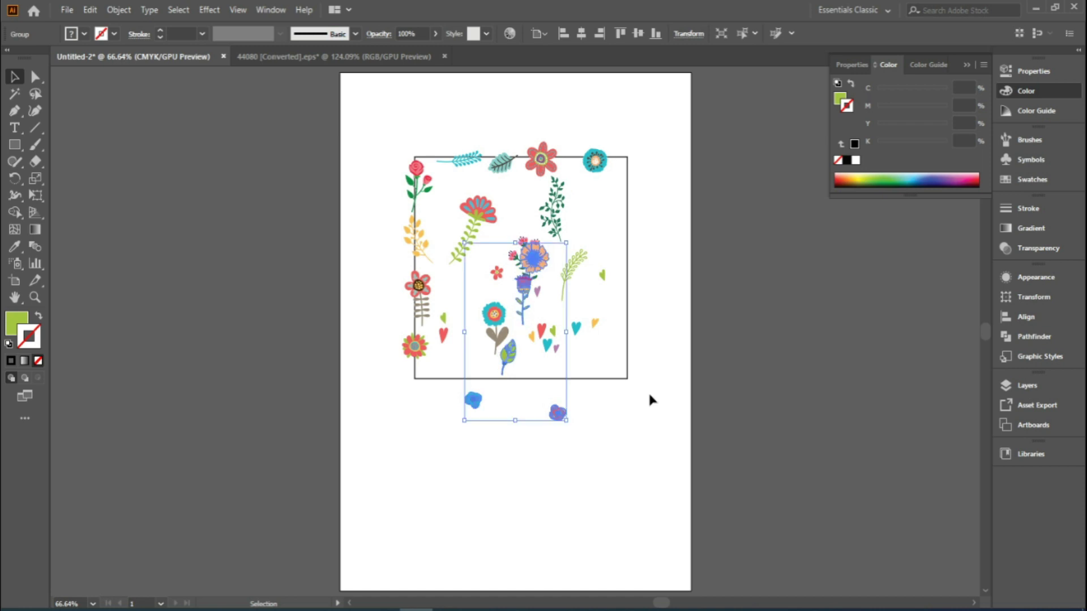
pyautogui.moveTo(649, 400); pyautogui.dragTo(826, 395)
pyautogui.click(566, 459)
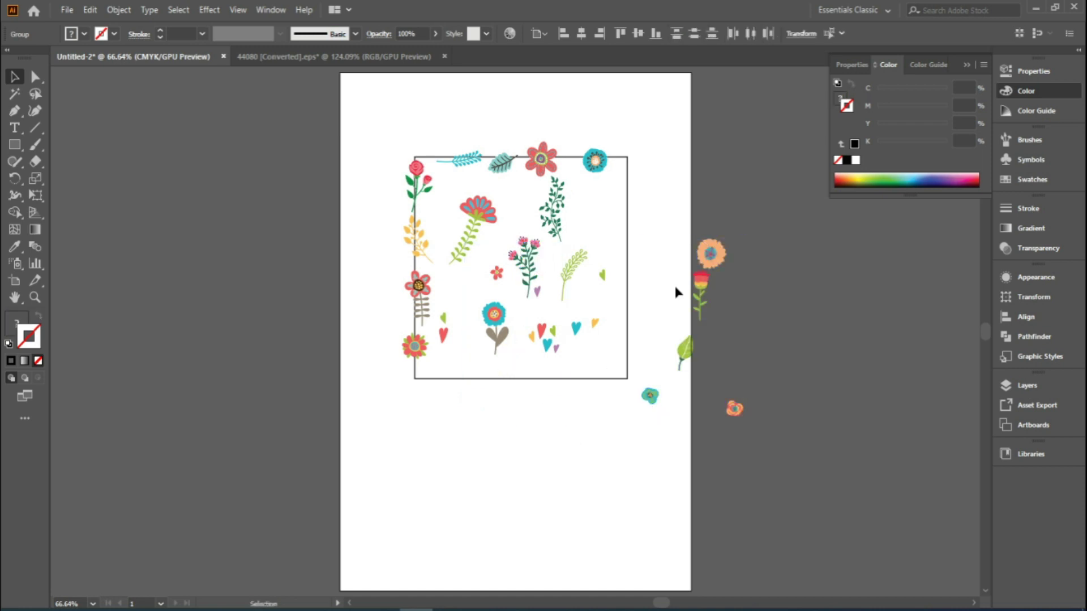
# Distribute the peach flower, small teal flower, red tulip, orange rose and green leaf in the gaps inside the square.
pyautogui.moveTo(707, 259); pyautogui.dragTo(460, 293)
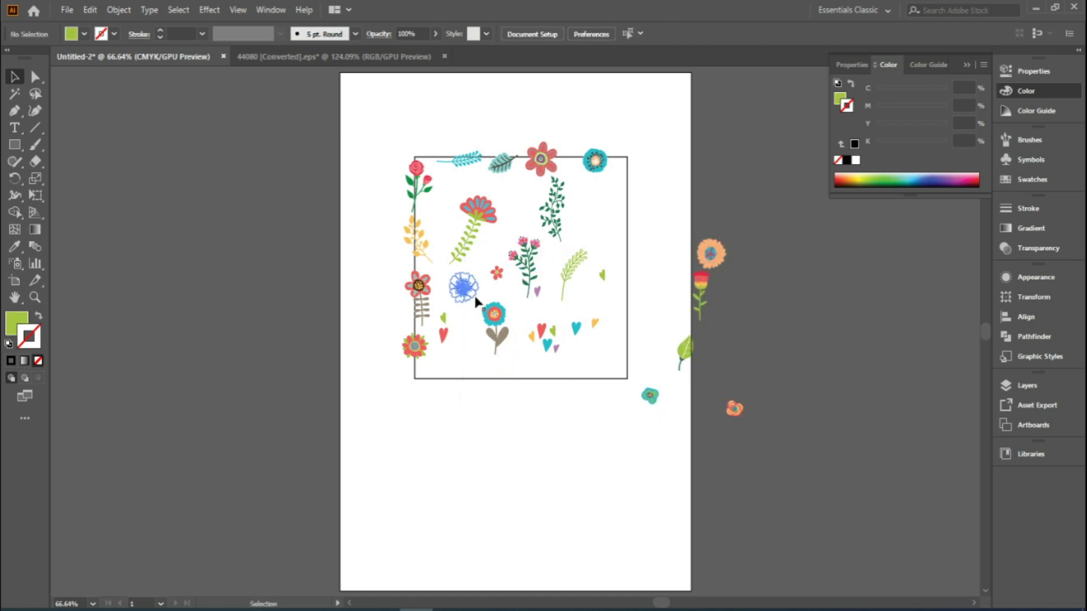
pyautogui.moveTo(548, 217); pyautogui.dragTo(518, 201)
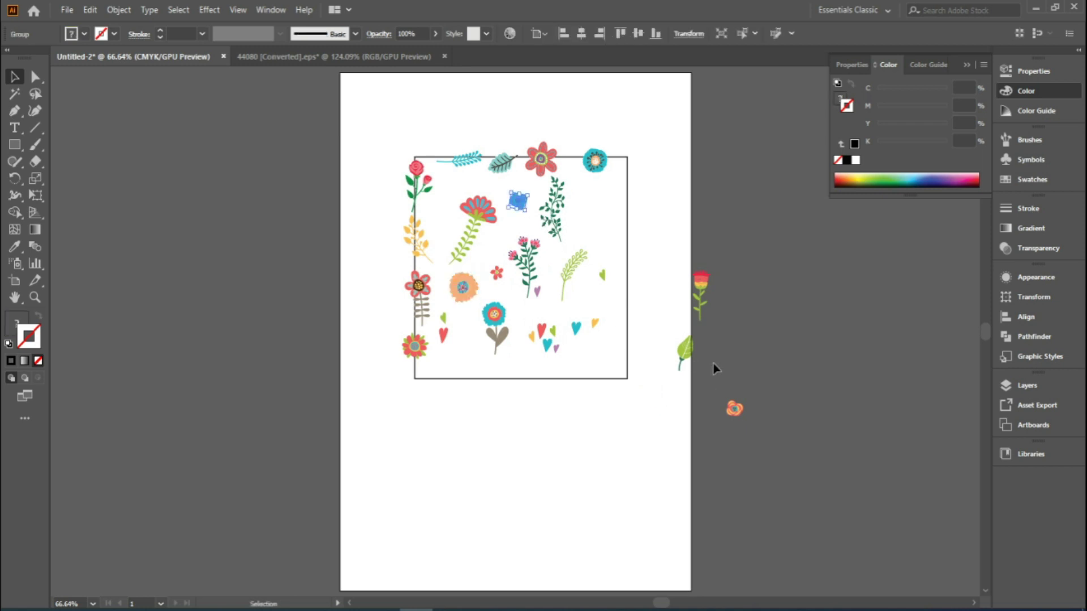
pyautogui.moveTo(696, 292); pyautogui.dragTo(592, 207)
pyautogui.moveTo(736, 415); pyautogui.dragTo(443, 222)
pyautogui.moveTo(677, 354); pyautogui.dragTo(543, 271)
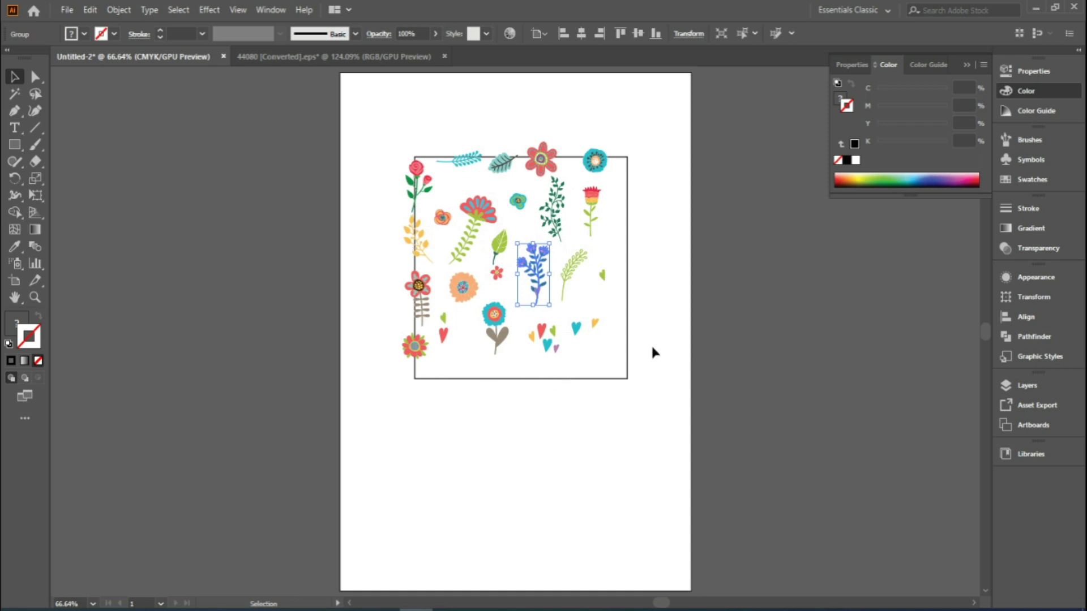
# Start a Move transform on the four motifs along the square's top edge with a horizontal offset of 0 in.
pyautogui.click(595, 163)
pyautogui.keyDown('shift'); pyautogui.click(541, 159); pyautogui.keyUp('shift')
pyautogui.keyDown('shift'); pyautogui.click(501, 163); pyautogui.keyUp('shift')
pyautogui.keyDown('shift'); pyautogui.click(460, 162); pyautogui.keyUp('shift')
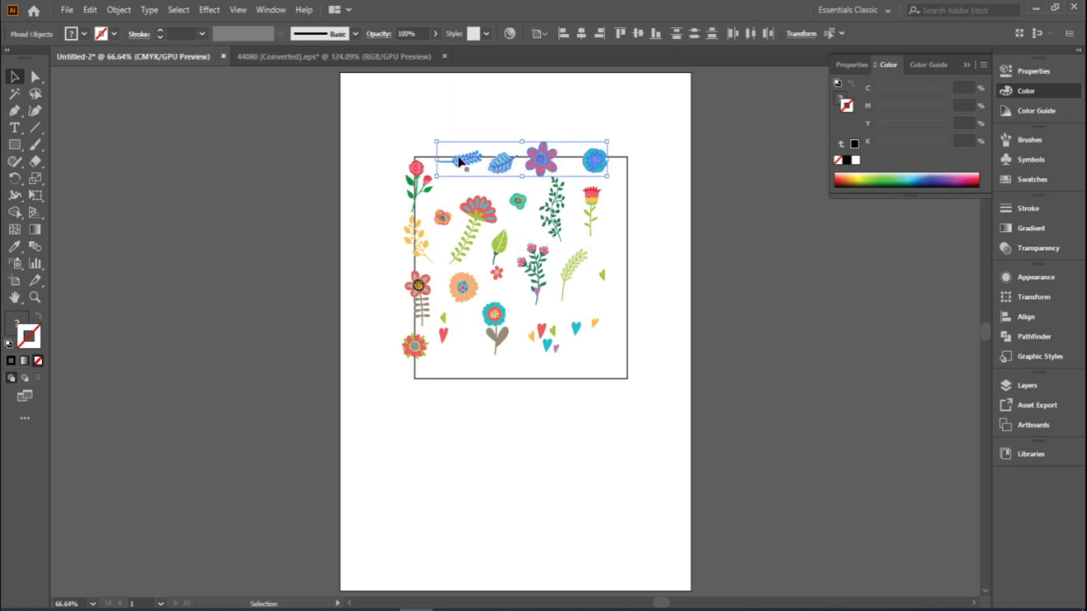
pyautogui.rightClick(459, 160)
pyautogui.moveTo(583, 301)
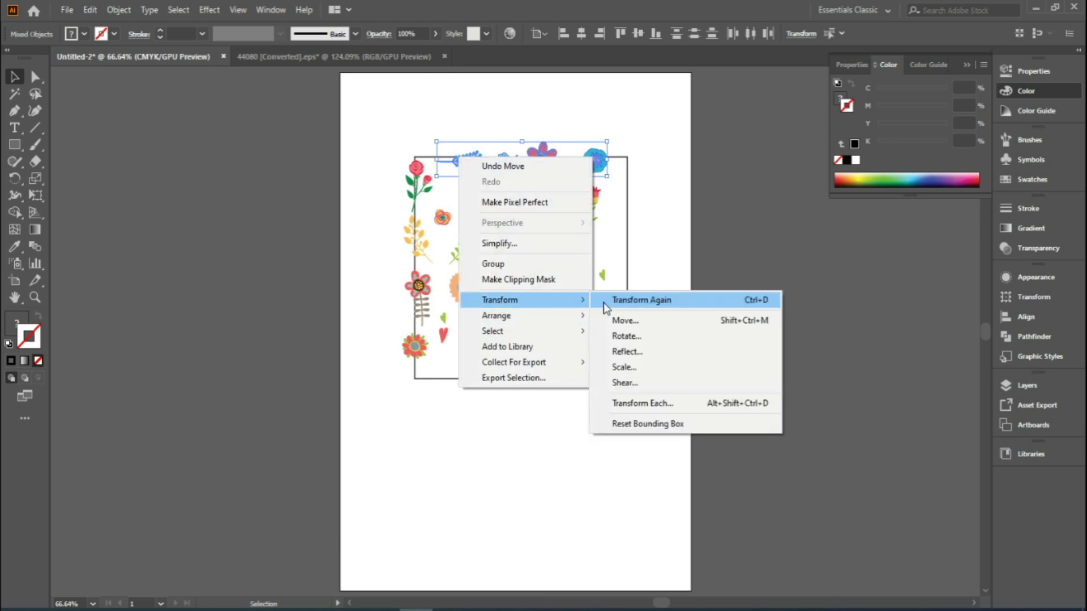
pyautogui.click(612, 321)
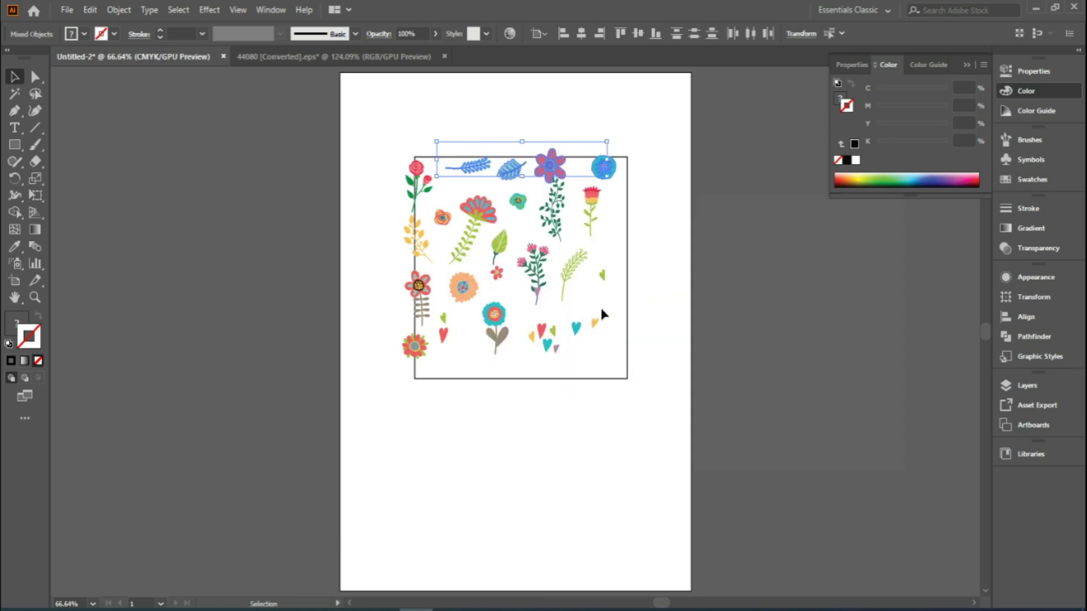
pyautogui.moveTo(715, 199); pyautogui.dragTo(662, 188)
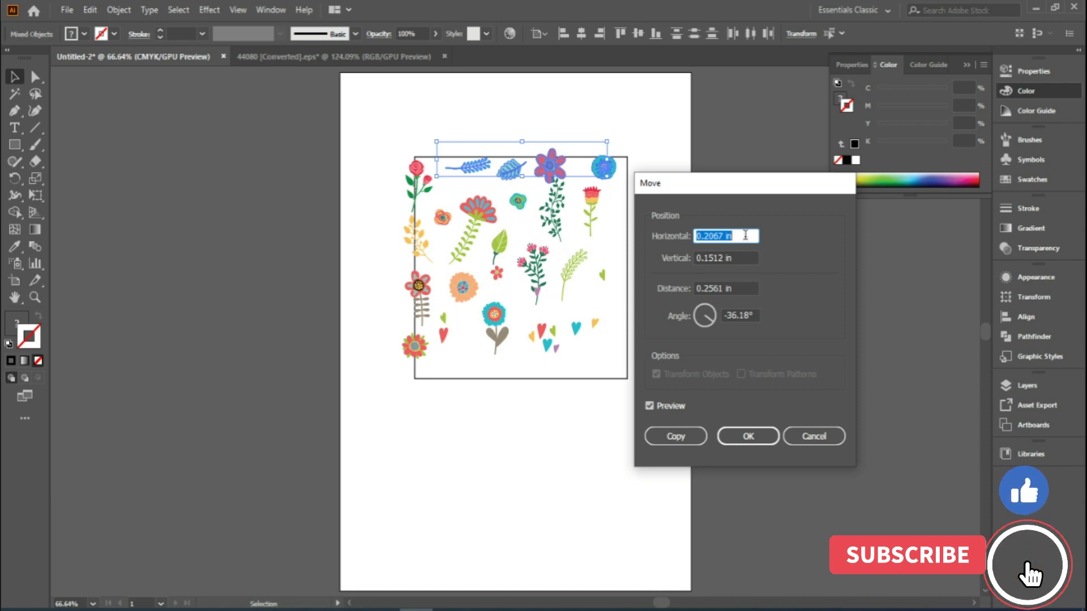
pyautogui.write('0')
pyautogui.press('Tab')
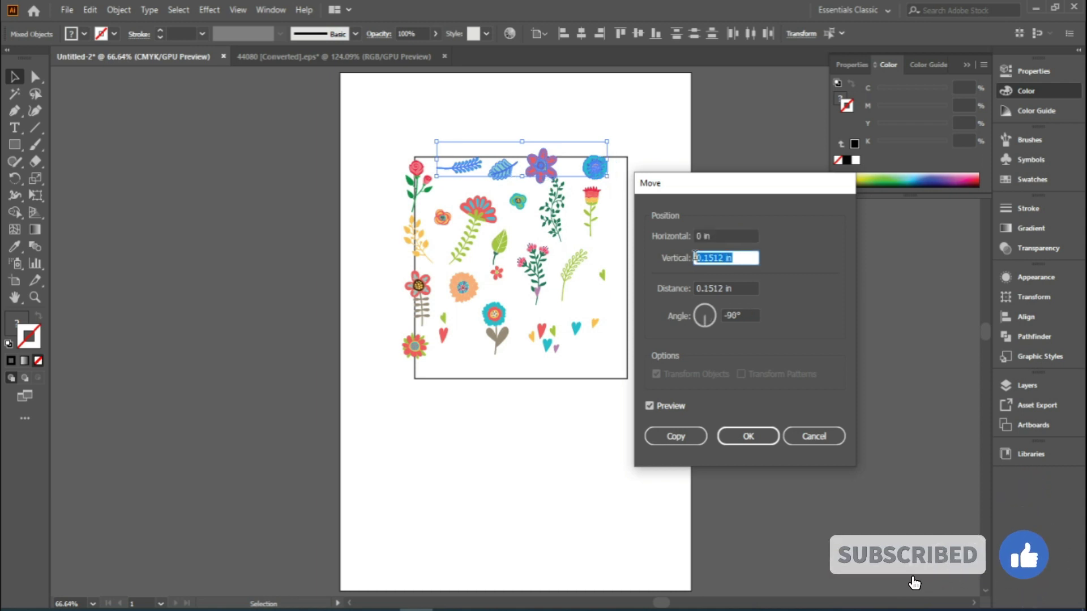
# Try a vertical offset of -5 in for the top-edge motifs.
pyautogui.write('-')
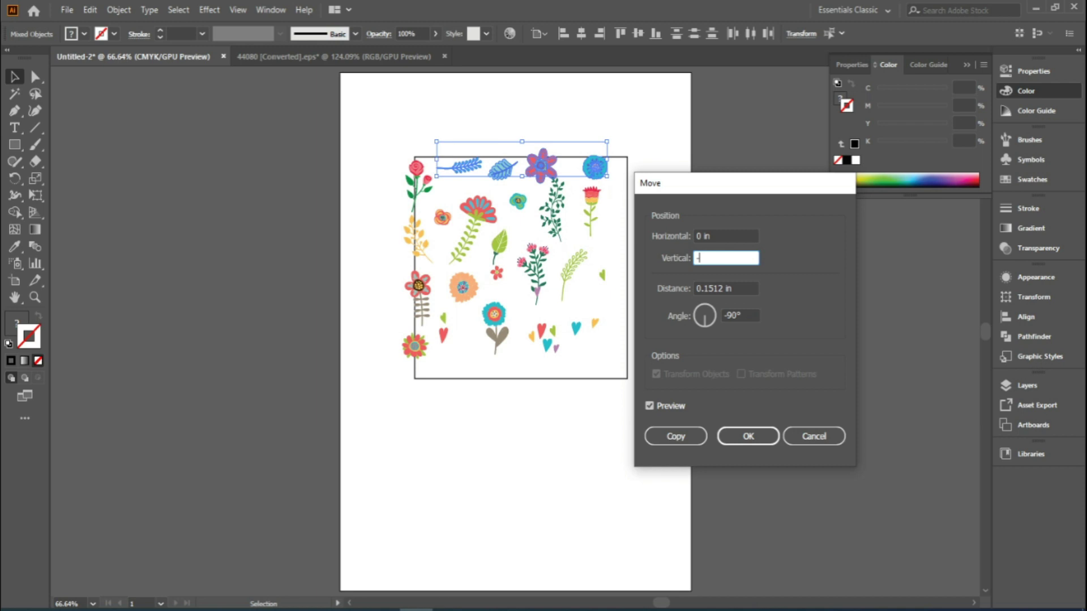
pyautogui.write('5')
pyautogui.click(721, 235)
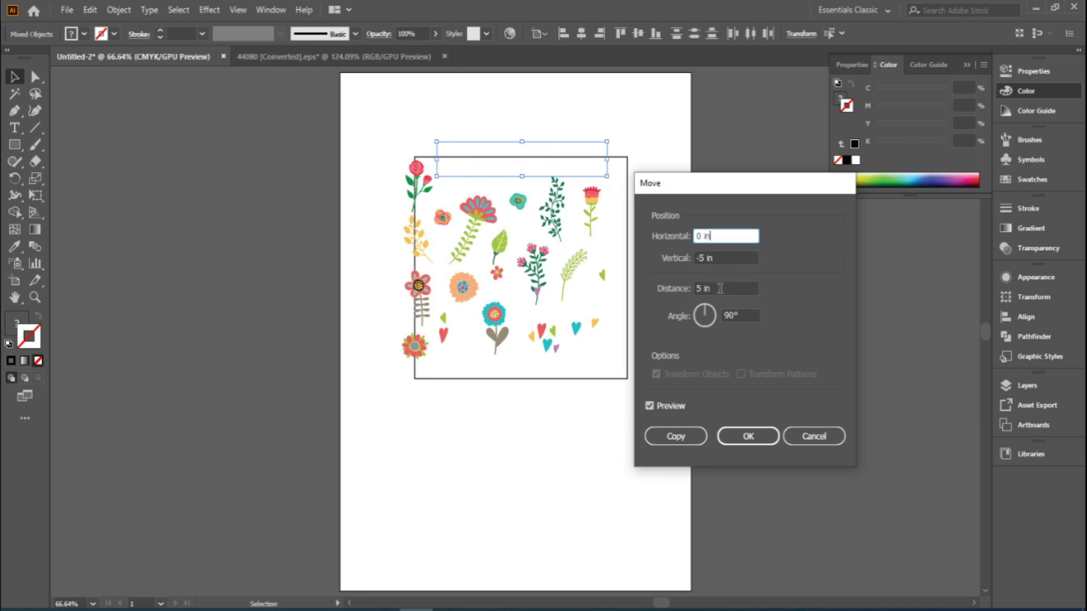
# Set the vertical offset to 5 in and copy the top-edge motifs onto the square's bottom edge.
pyautogui.press('Tab')
pyautogui.write('5')
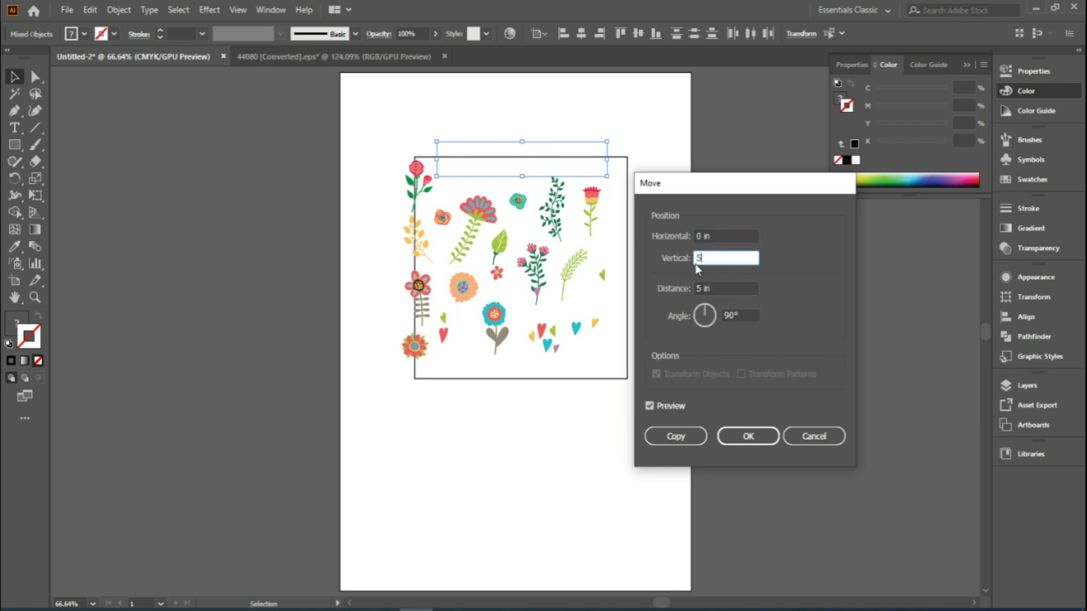
pyautogui.click(710, 234)
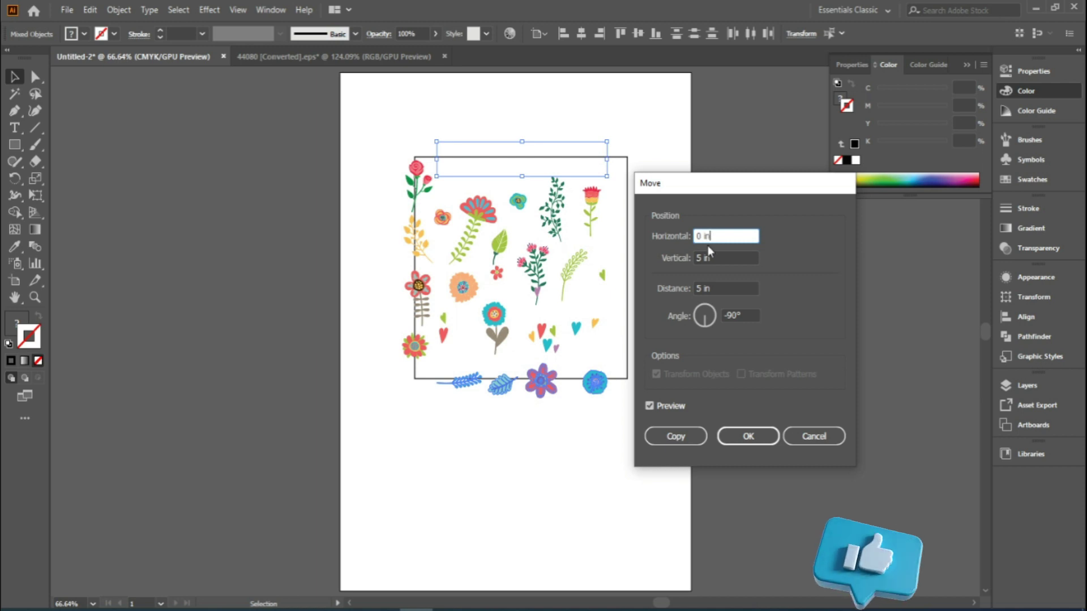
pyautogui.click(687, 437)
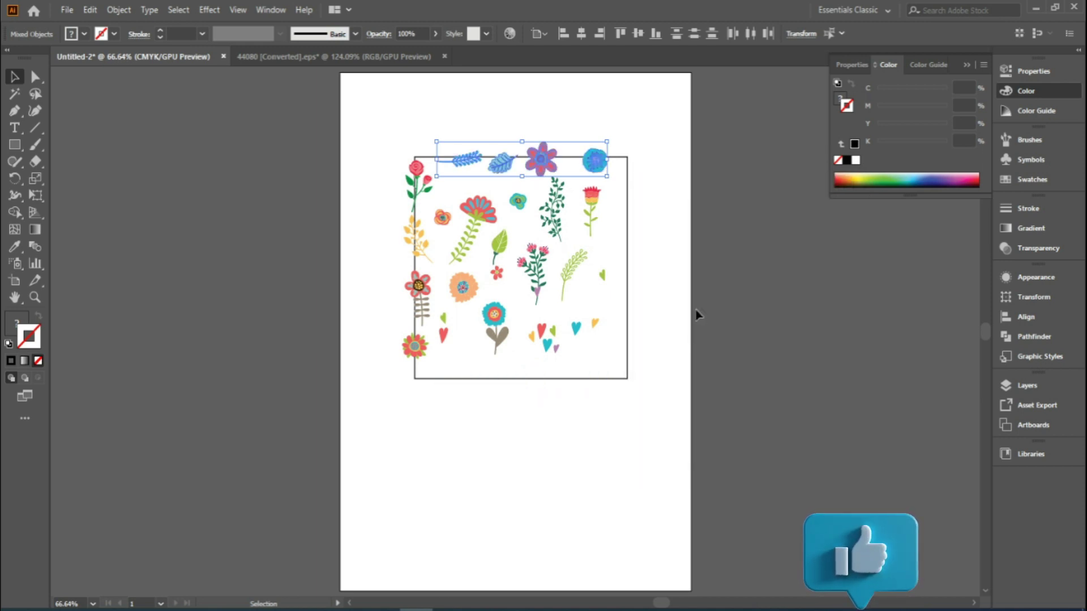
pyautogui.click(671, 253)
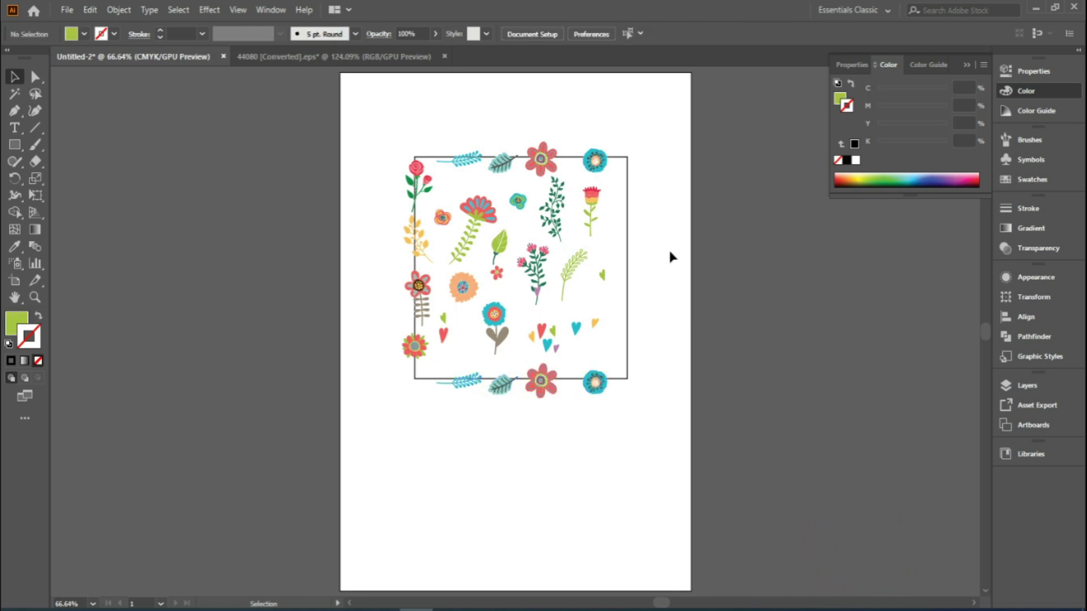
# Copy the four left-edge motifs onto the square's right edge using a Move of 5 in horizontally and 0 in vertically.
pyautogui.click(421, 176)
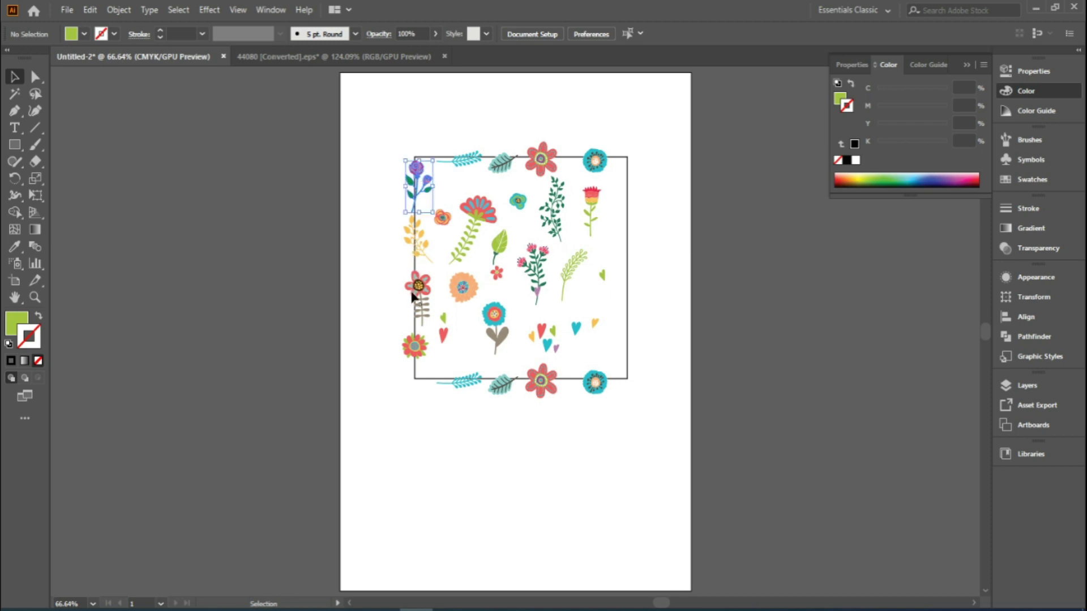
pyautogui.keyDown('shift'); pyautogui.click(413, 243); pyautogui.keyUp('shift')
pyautogui.keyDown('shift'); pyautogui.click(410, 292); pyautogui.keyUp('shift')
pyautogui.keyDown('shift'); pyautogui.click(408, 353); pyautogui.keyUp('shift')
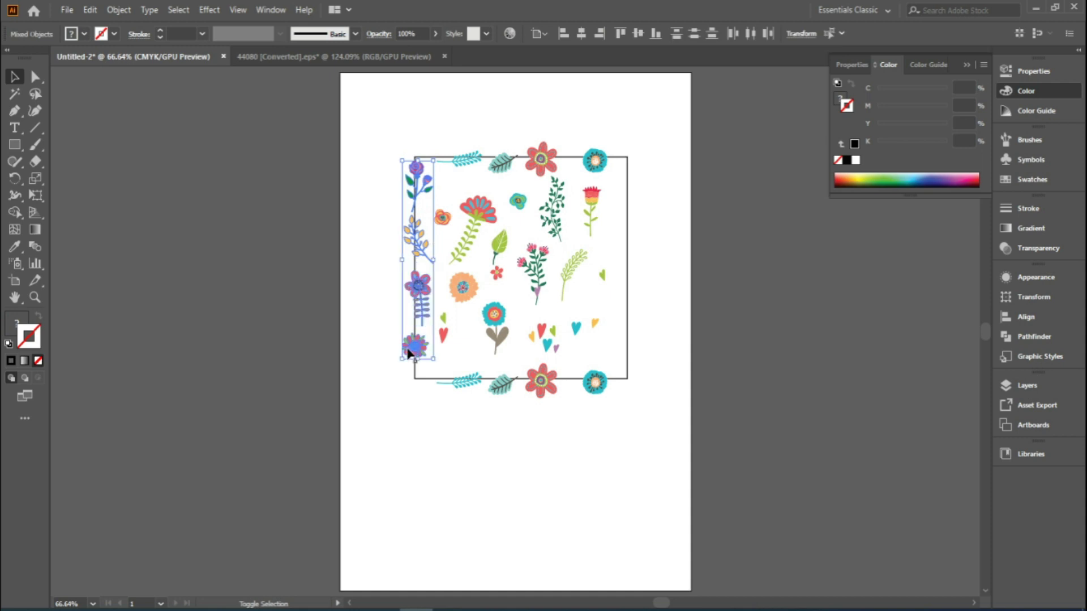
pyautogui.rightClick(415, 240)
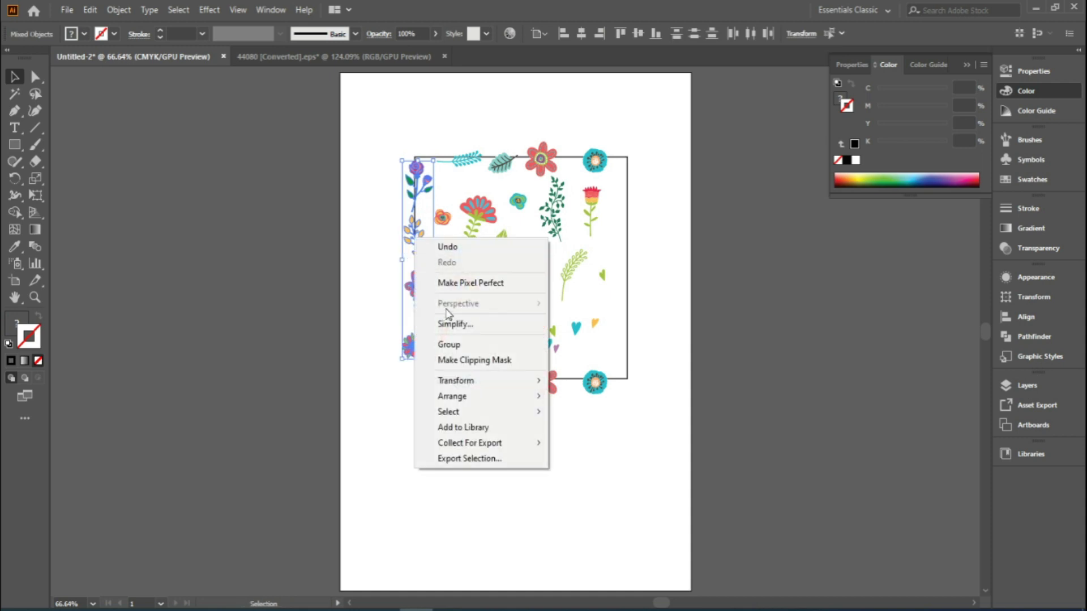
pyautogui.moveTo(534, 385)
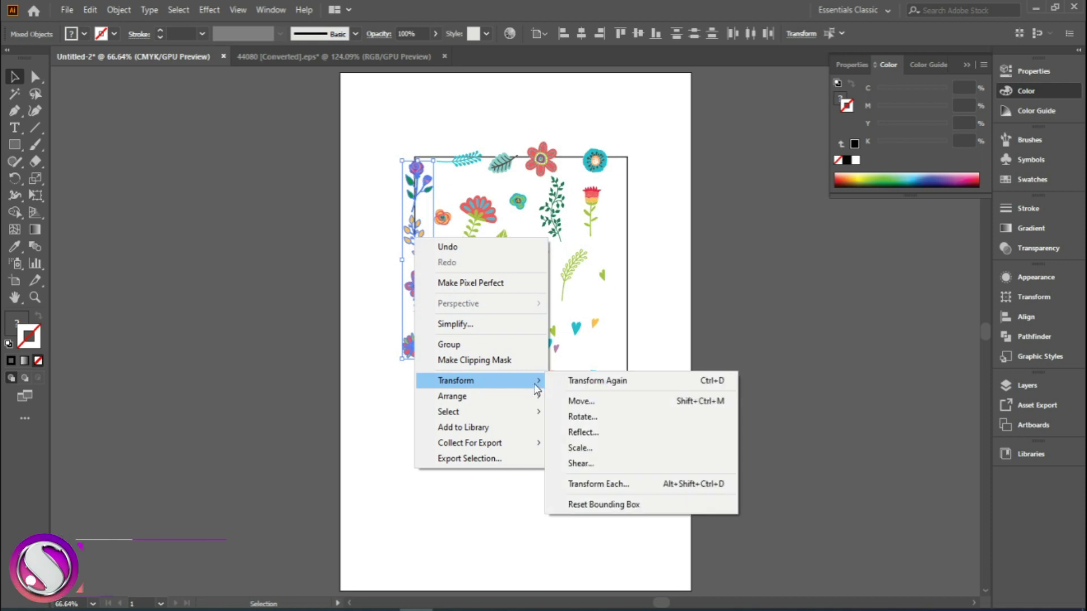
pyautogui.click(592, 395)
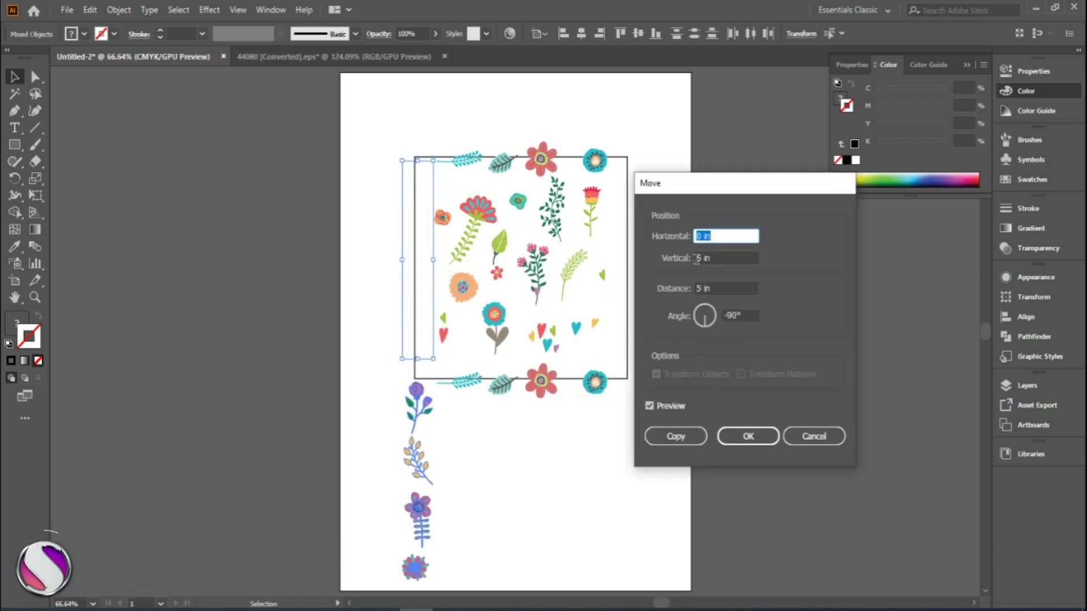
pyautogui.write('5')
pyautogui.press('Tab')
pyautogui.write('0')
pyautogui.click(740, 316)
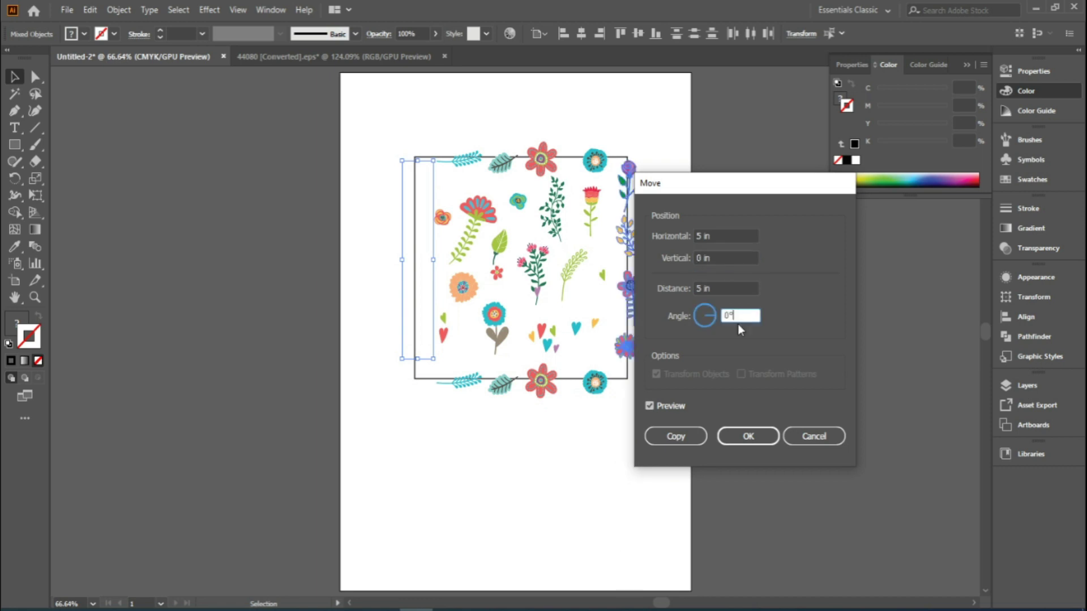
pyautogui.click(671, 439)
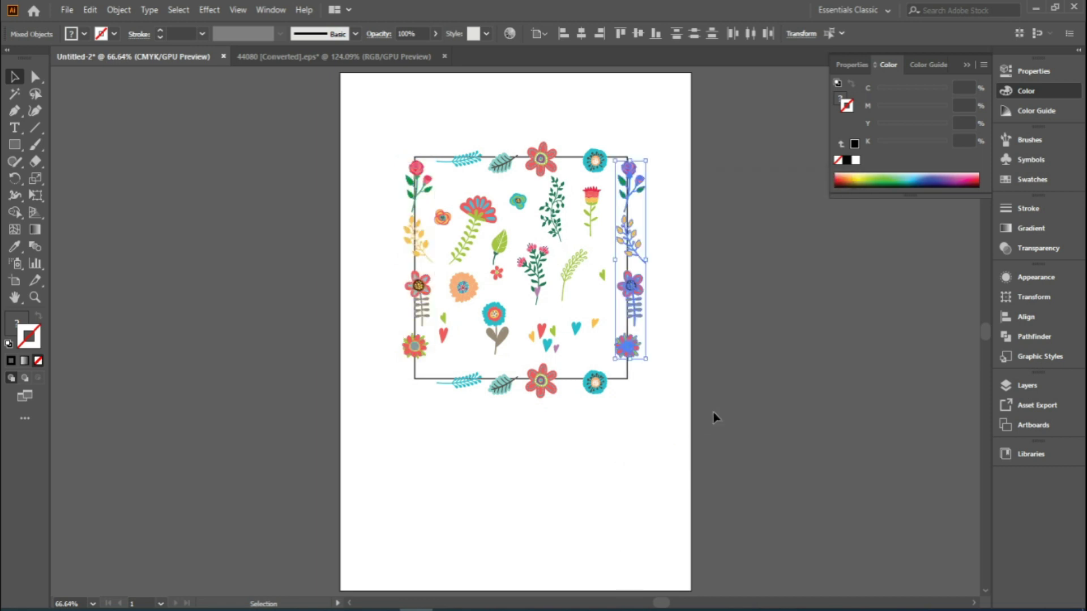
pyautogui.click(698, 370)
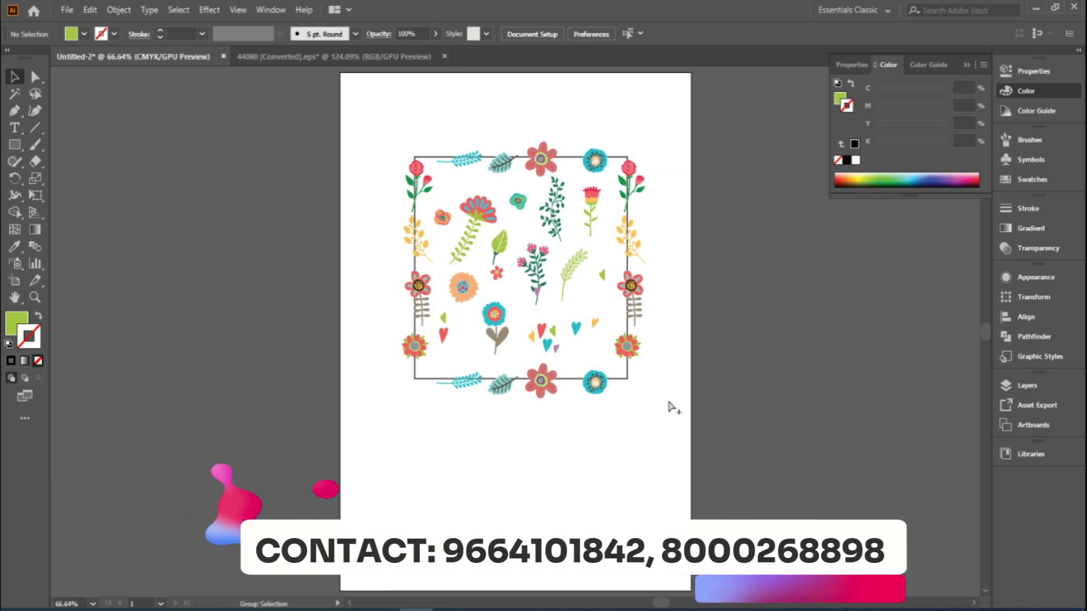
# Unlock the square and try a very light blue fill with C 4, M 0, Y 0, K 0.
pyautogui.hotkey('ctrl', 'alt', '2')
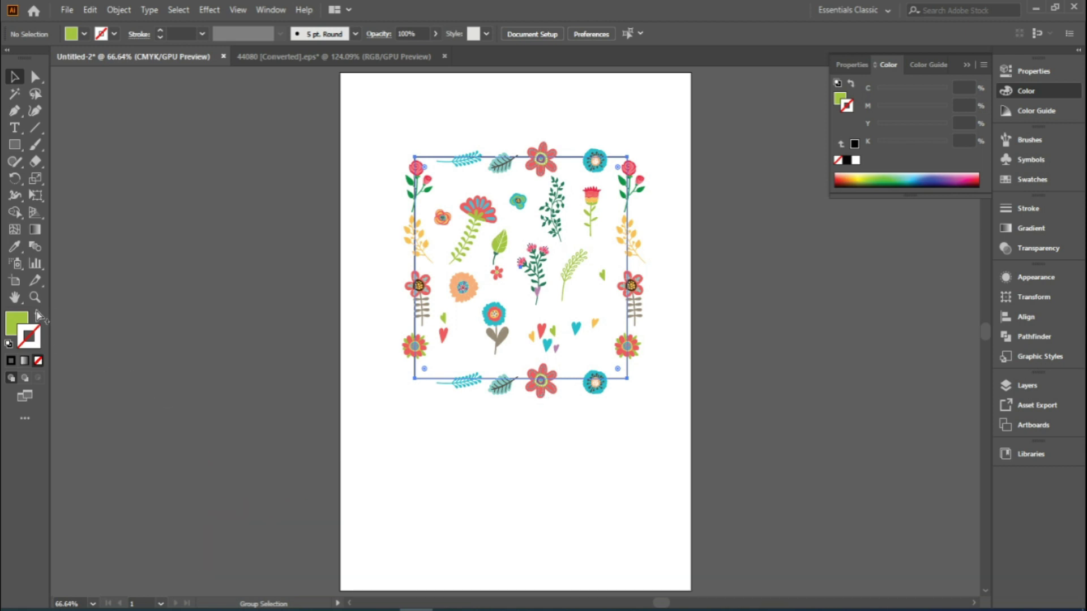
pyautogui.click(20, 319)
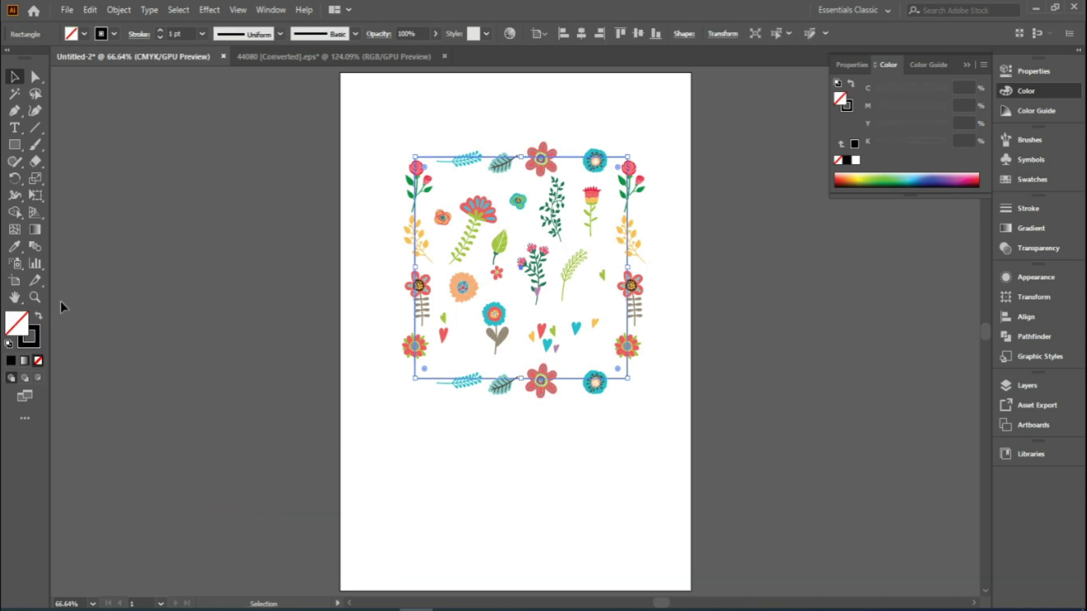
pyautogui.click(866, 175)
pyautogui.click(868, 172)
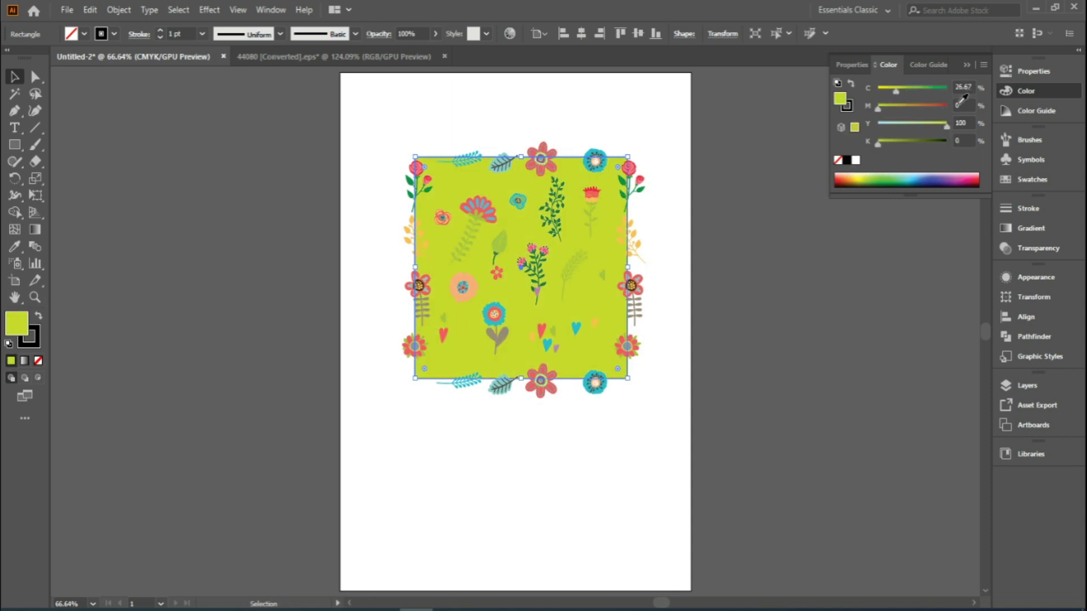
pyautogui.moveTo(946, 127); pyautogui.dragTo(880, 90)
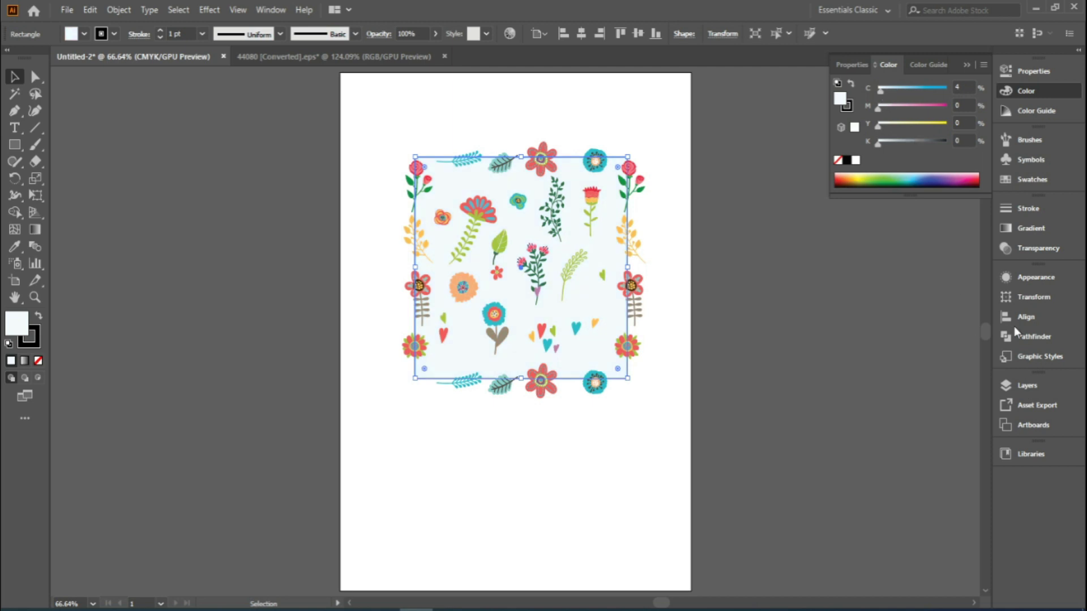
# Fill the square with the yellow swatch and lighten it by setting the yellow value to 25%.
pyautogui.click(1032, 177)
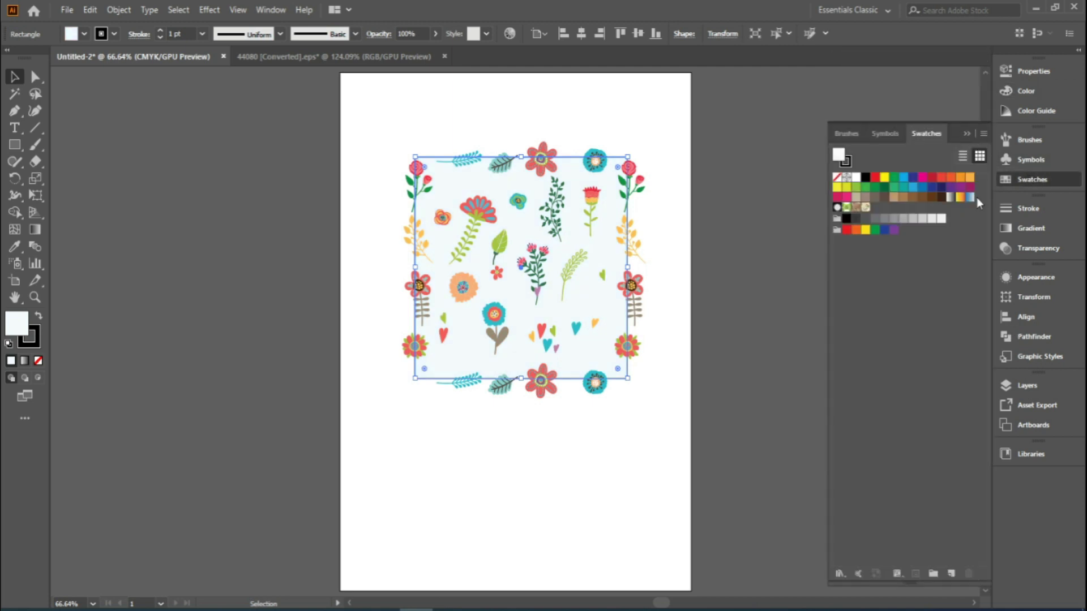
pyautogui.click(885, 179)
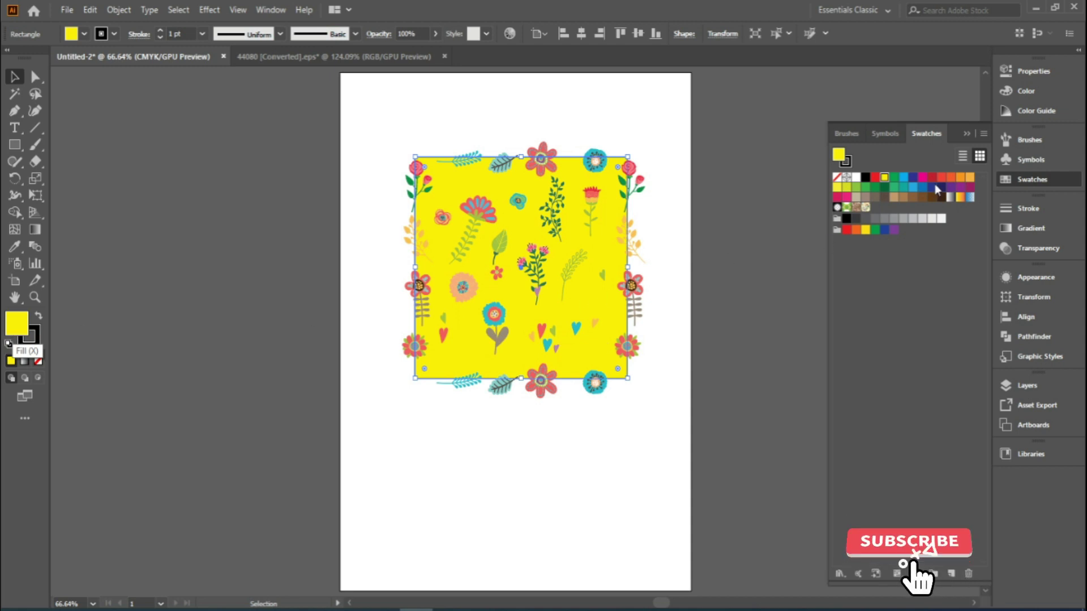
pyautogui.doubleClick(28, 318)
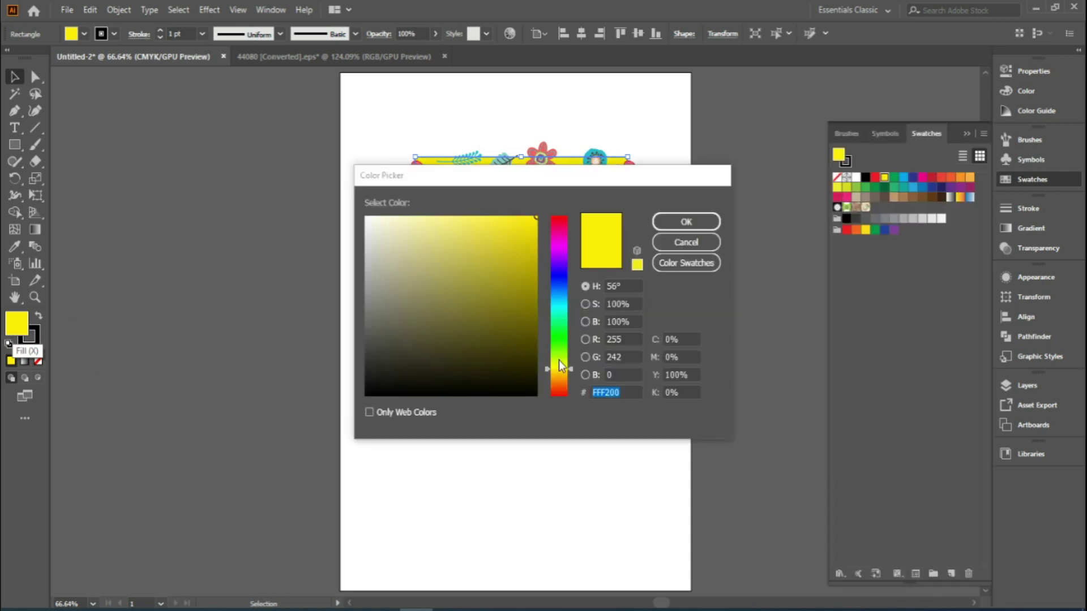
pyautogui.click(693, 374)
pyautogui.write('2')
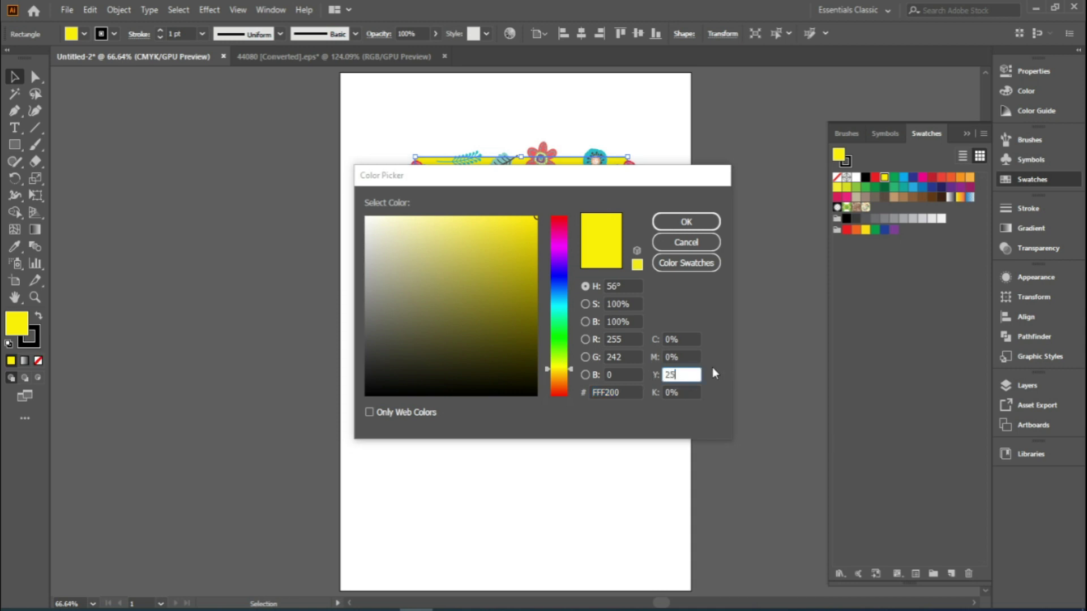
pyautogui.write('5')
pyautogui.click(666, 226)
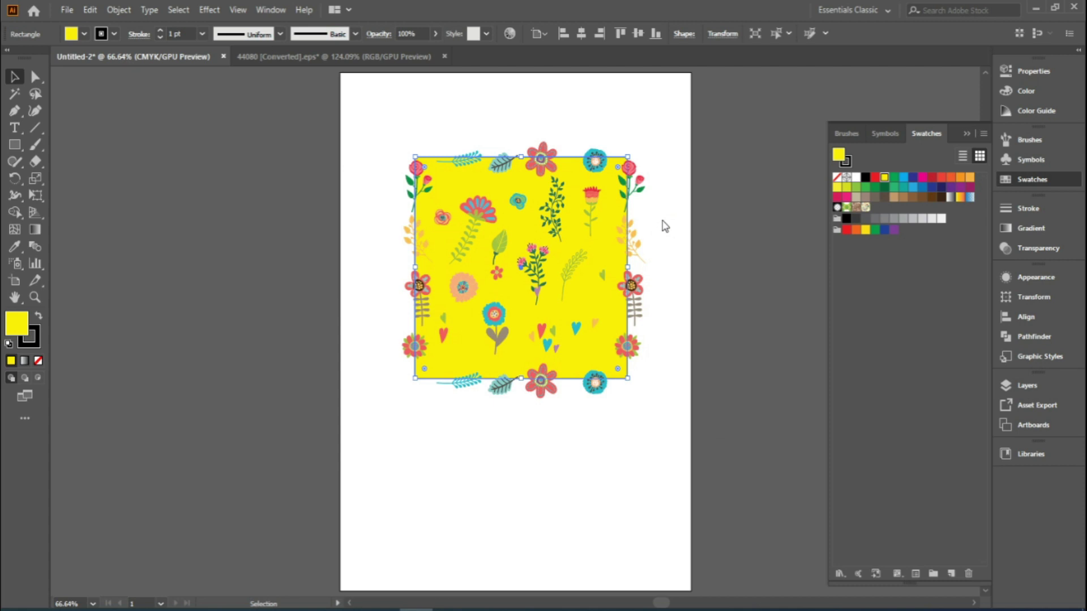
pyautogui.click(967, 134)
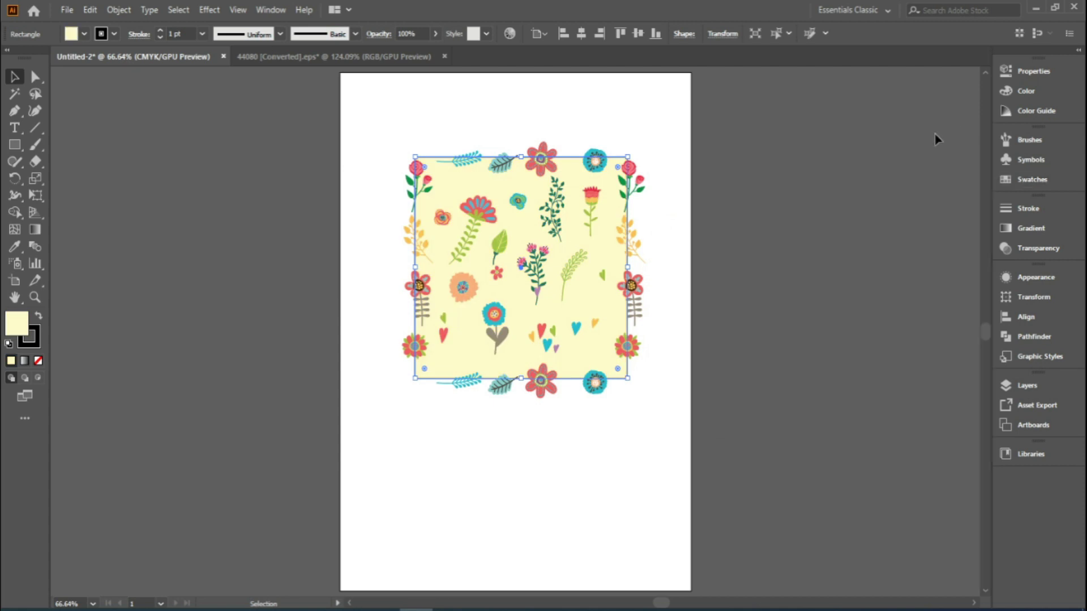
# Remove the stroke from the pale yellow square and deselect it.
pyautogui.click(40, 334)
pyautogui.click(39, 362)
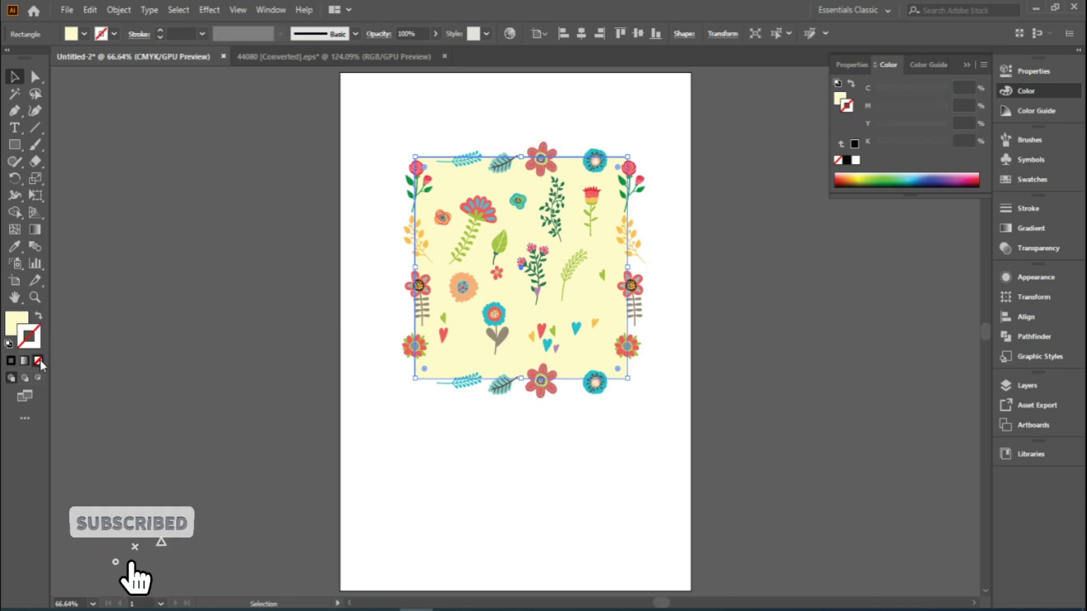
pyautogui.click(15, 321)
pyautogui.click(364, 227)
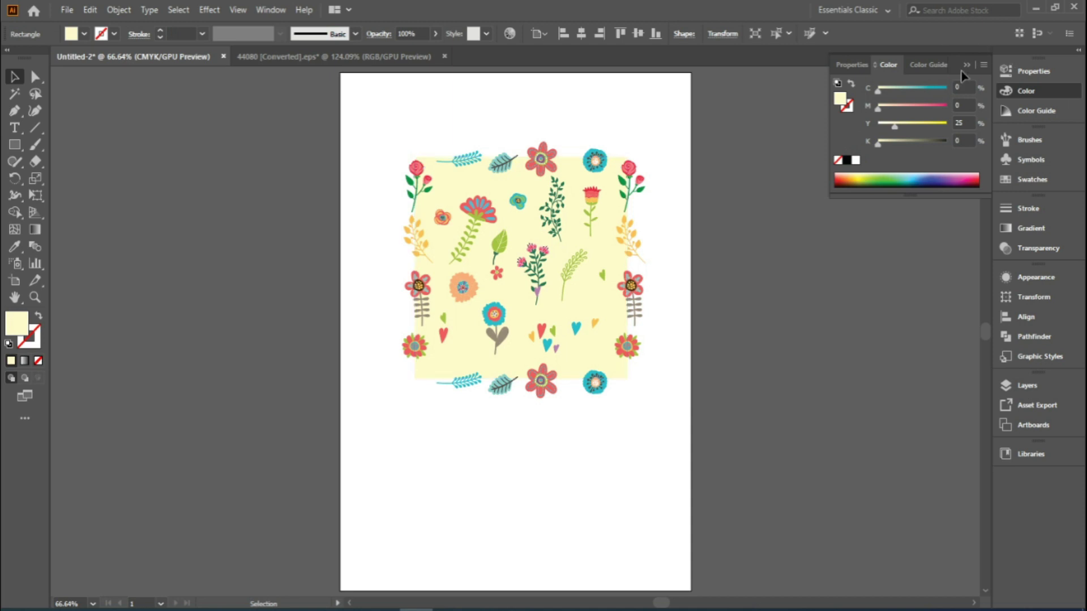
pyautogui.click(928, 211)
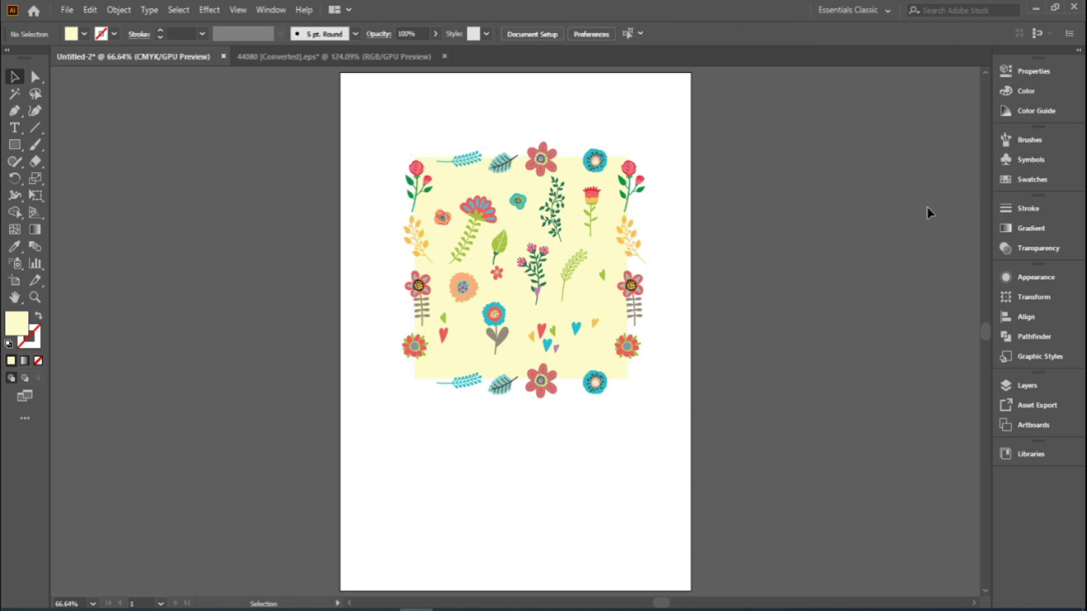
# Select the pale yellow square and locate its entry at the end of Layer 1's object list.
pyautogui.click(461, 180)
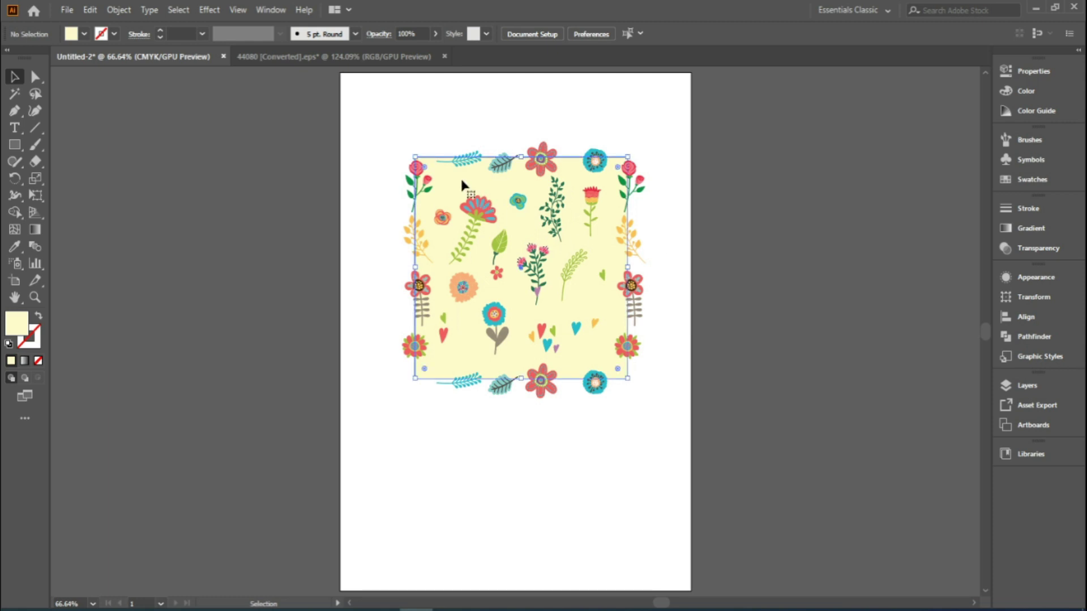
pyautogui.press('a')
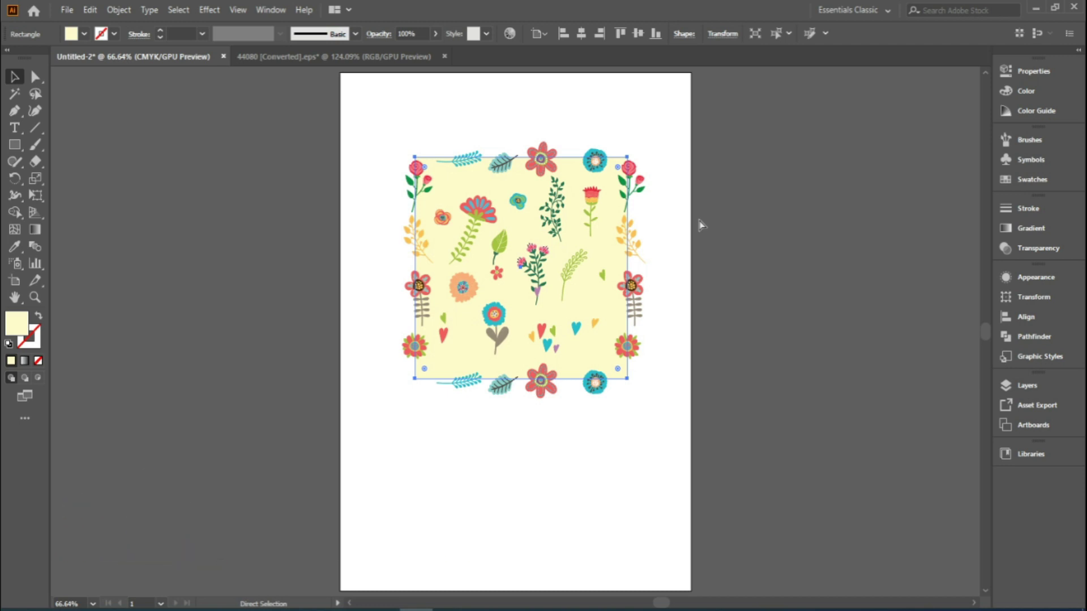
pyautogui.press('b')
pyautogui.press('F7')
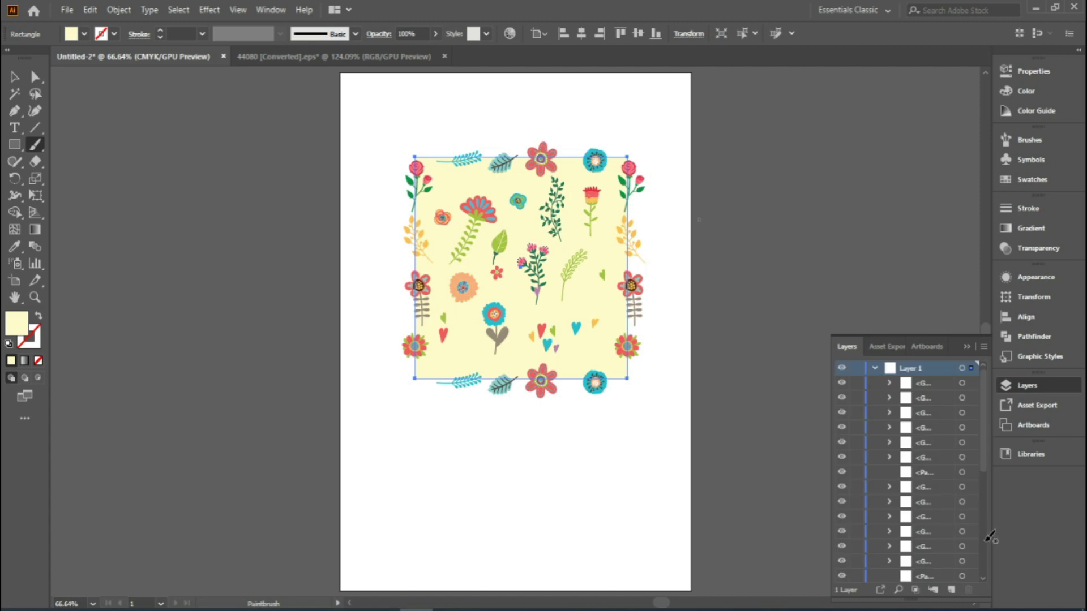
pyautogui.scroll(-5, 984, 545)
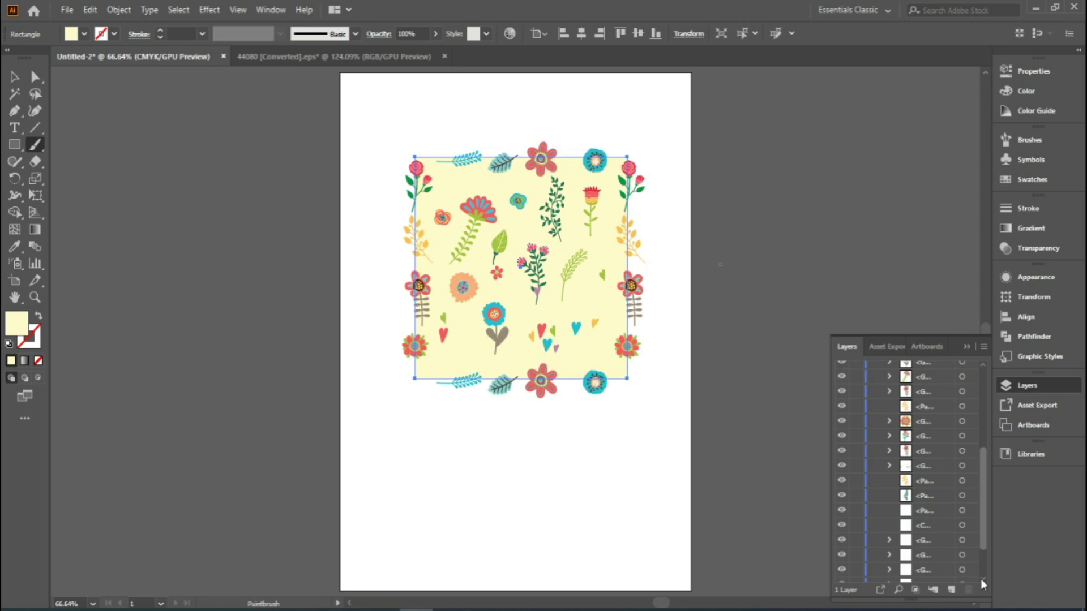
pyautogui.scroll(-2, 980, 578)
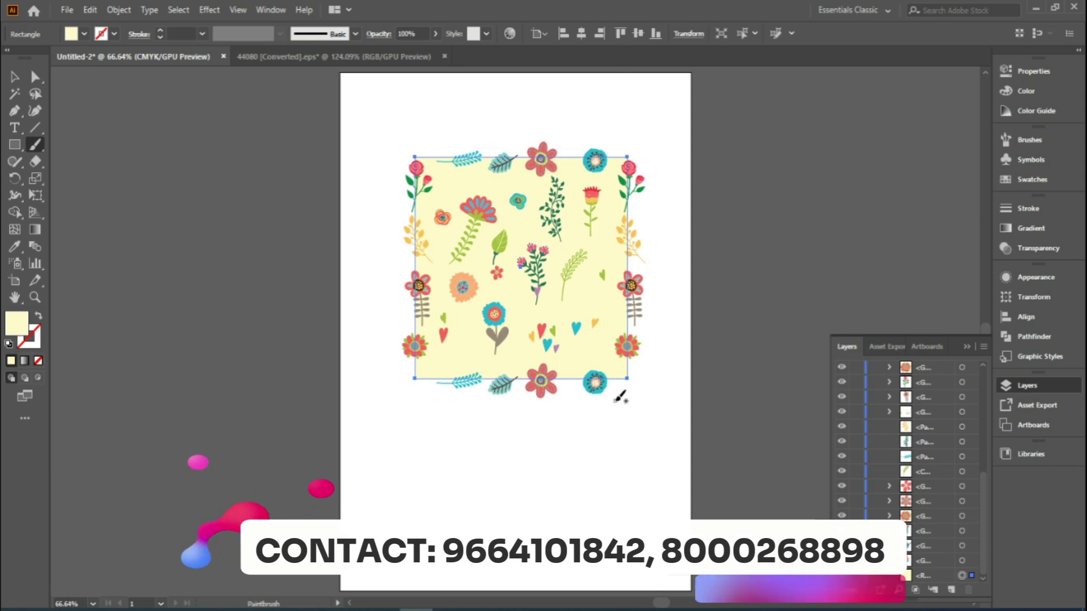
# Paste a copy of the square directly behind it and set the copy's fill to None.
pyautogui.press('v')
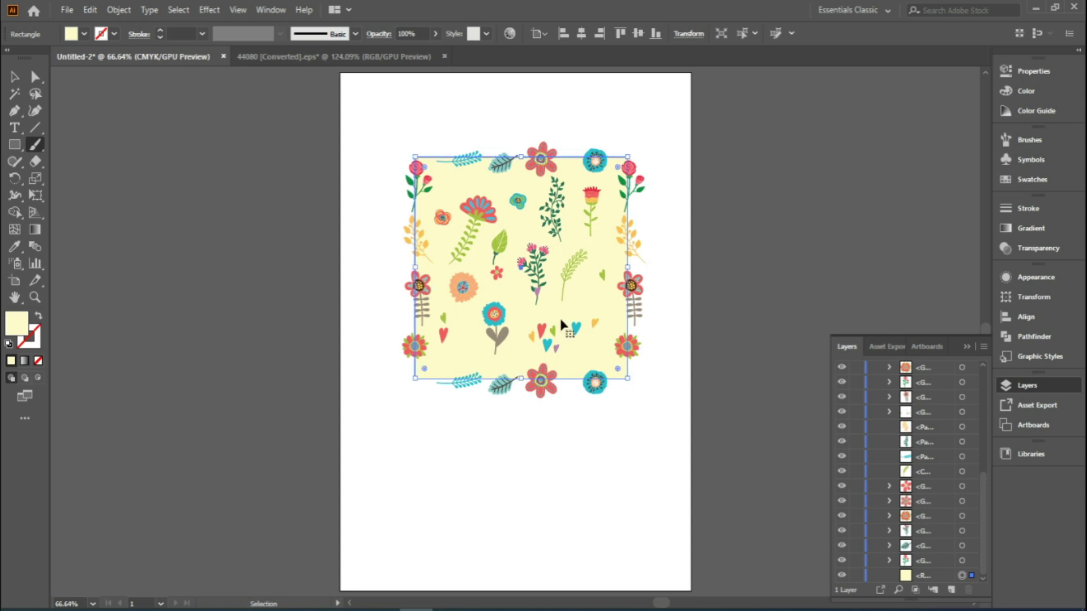
pyautogui.hotkey('ctrl', 'b')
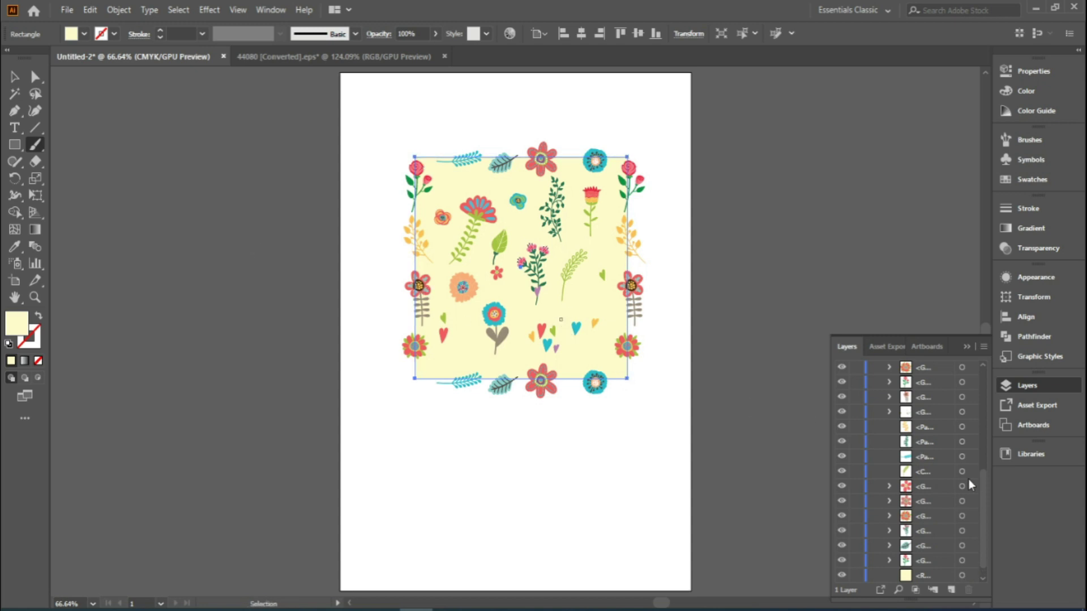
pyautogui.click(982, 580)
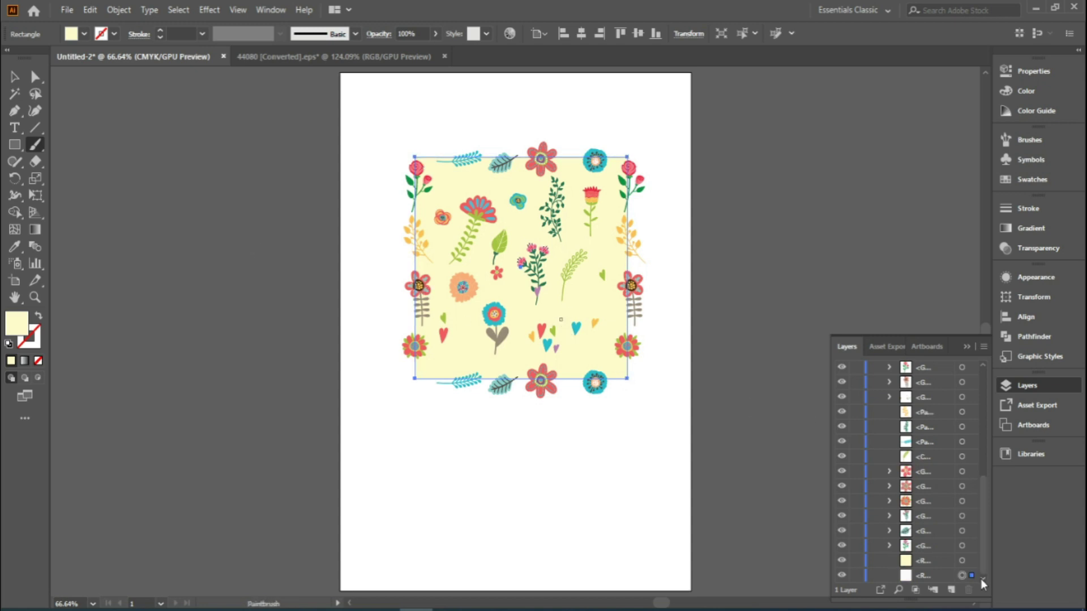
pyautogui.click(934, 578)
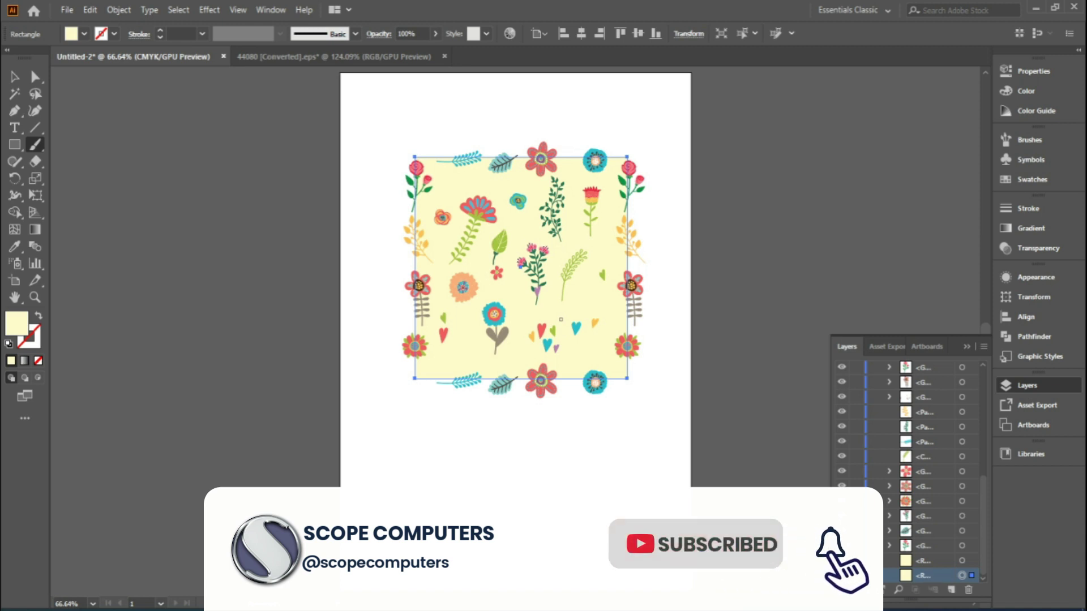
pyautogui.click(38, 361)
pyautogui.press('v')
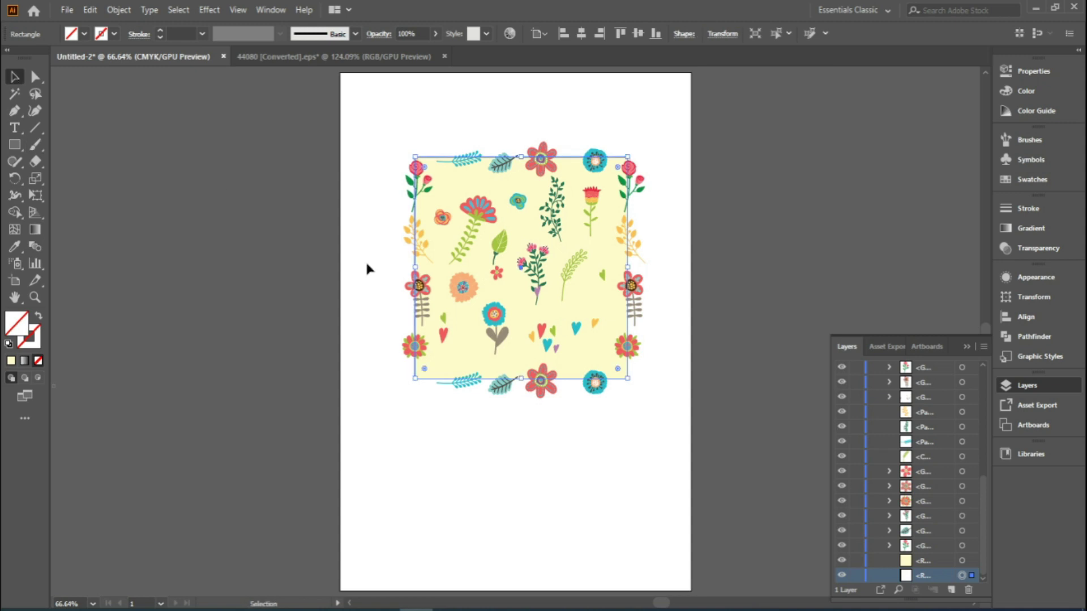
# Select all the motifs with both squares and save them as a new pattern swatch.
pyautogui.click(444, 444)
pyautogui.moveTo(394, 451); pyautogui.dragTo(384, 451)
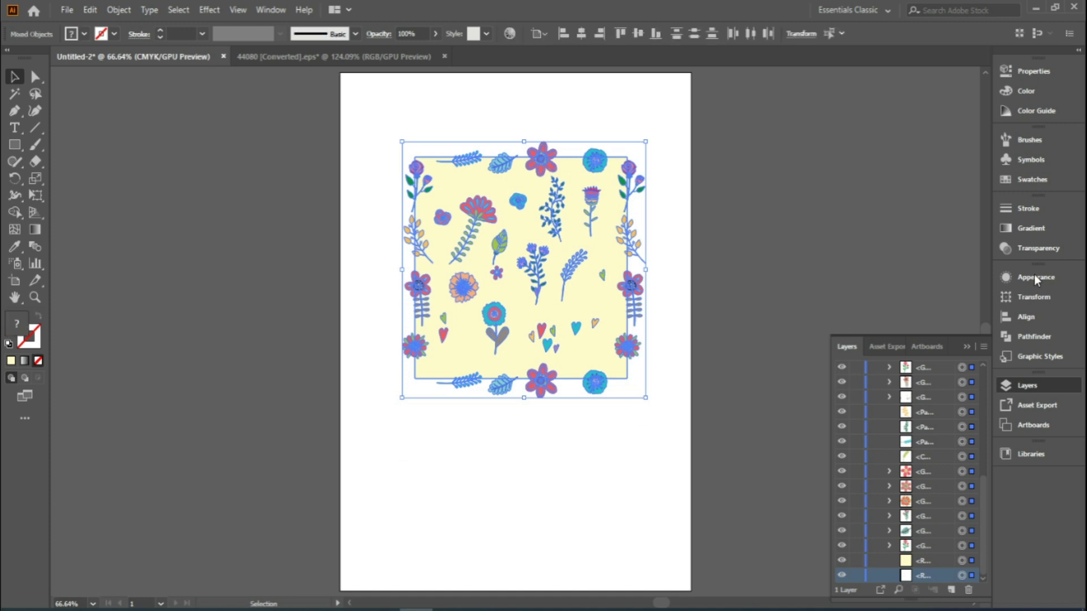
pyautogui.click(1009, 178)
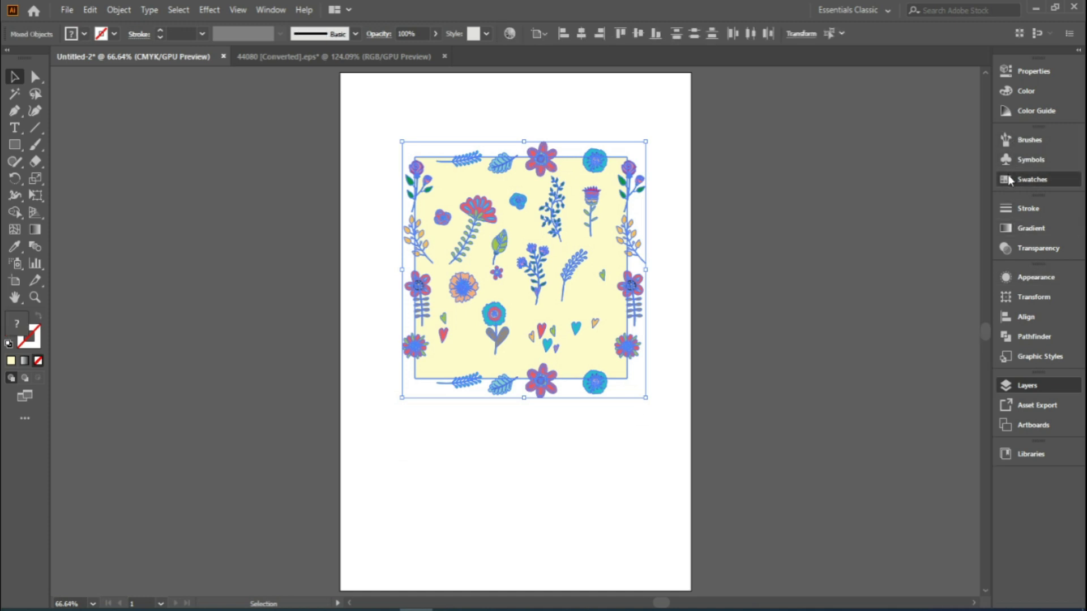
pyautogui.moveTo(475, 266); pyautogui.dragTo(877, 216)
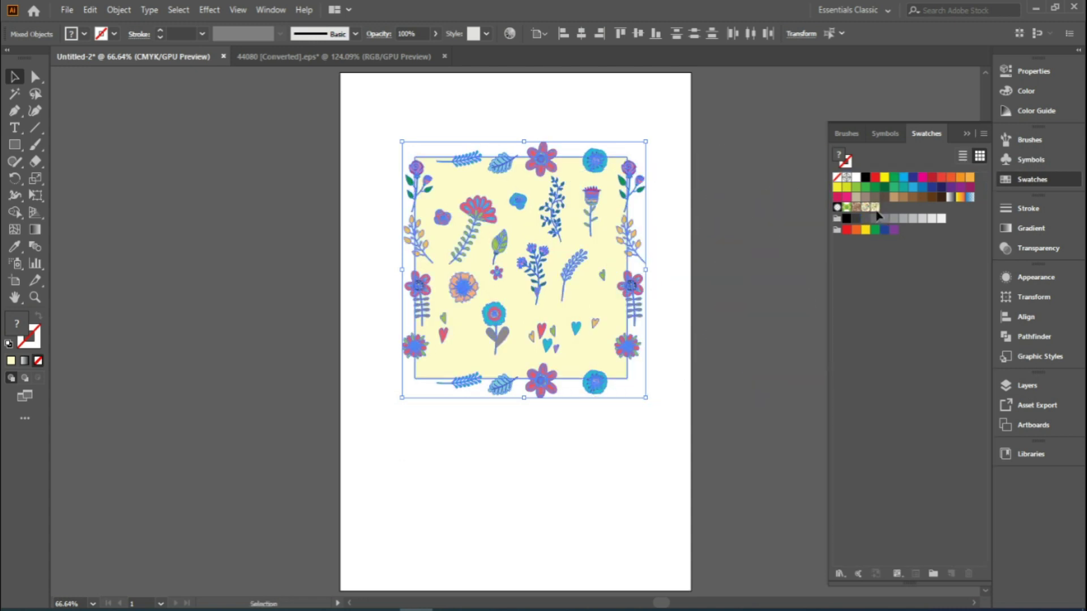
# Move the selected tile artwork off the artboard to its right and deselect it.
pyautogui.click(1024, 180)
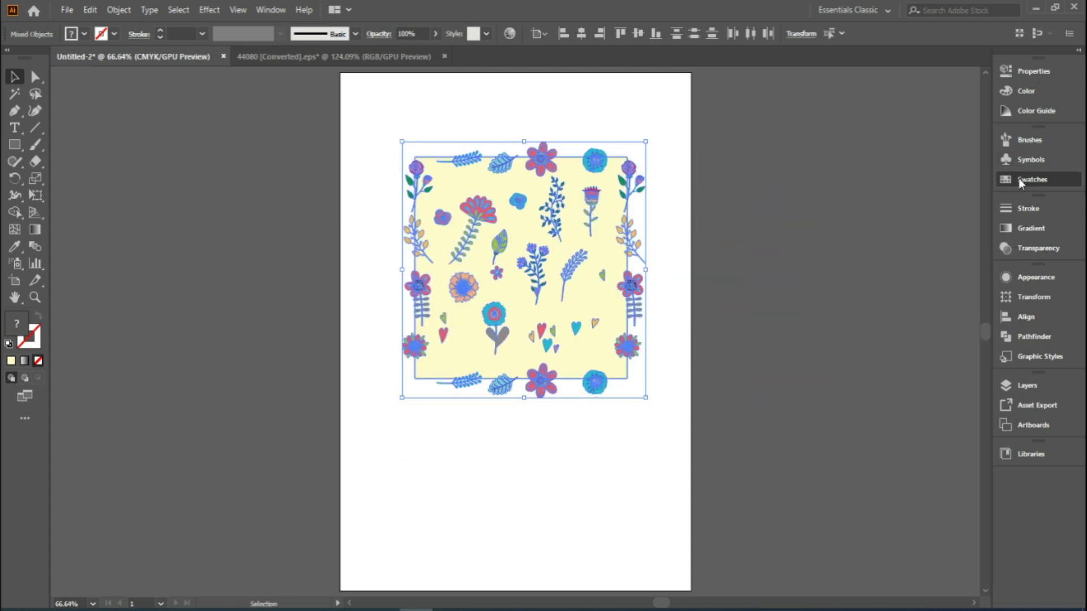
pyautogui.moveTo(438, 216); pyautogui.dragTo(796, 230)
pyautogui.click(681, 259)
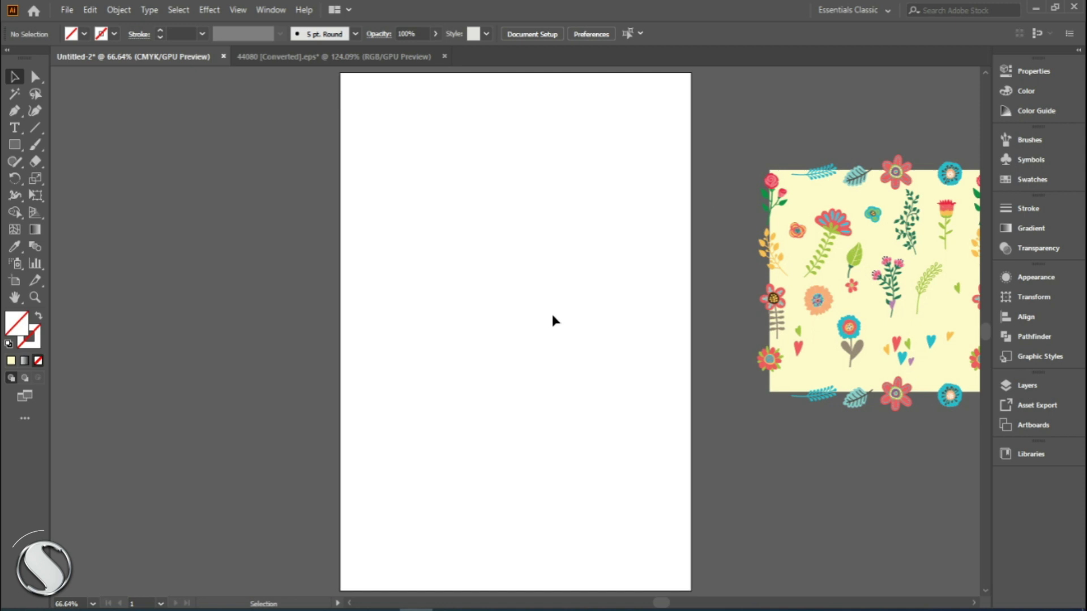
# Draw a large rectangle across the empty artboard, extending well past its left edge.
pyautogui.click(15, 145)
pyautogui.moveTo(101, 94)
pyautogui.mouseDown()
pyautogui.moveTo(613, 502)
pyautogui.moveTo(706, 527)
pyautogui.mouseUp()
pyautogui.click(15, 76)
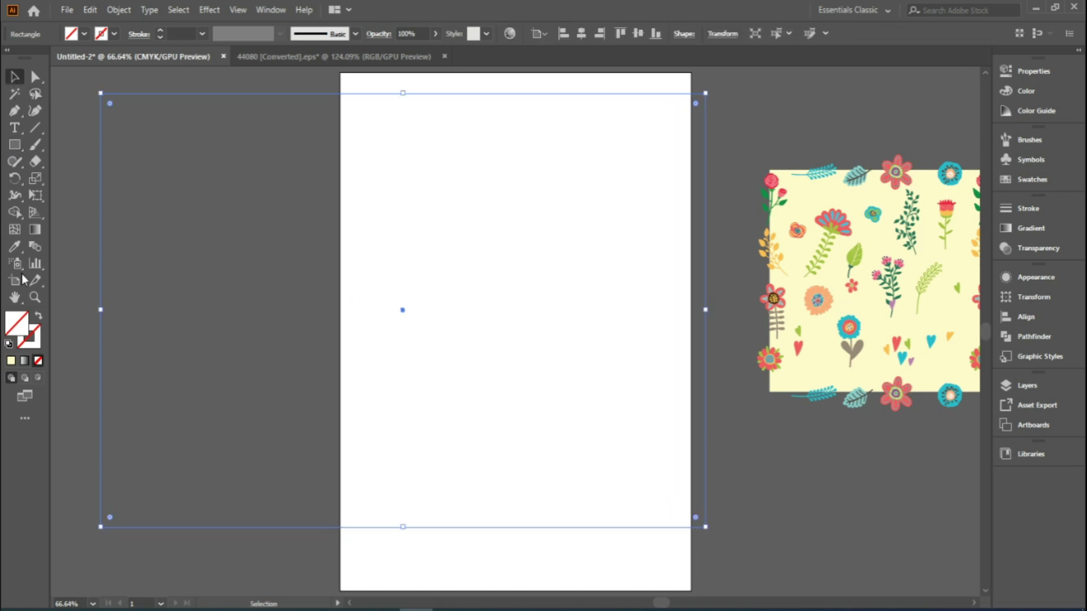
# Fill the large rectangle with the floral pattern New Pattern Swatch 3.
pyautogui.click(1024, 180)
pyautogui.click(875, 177)
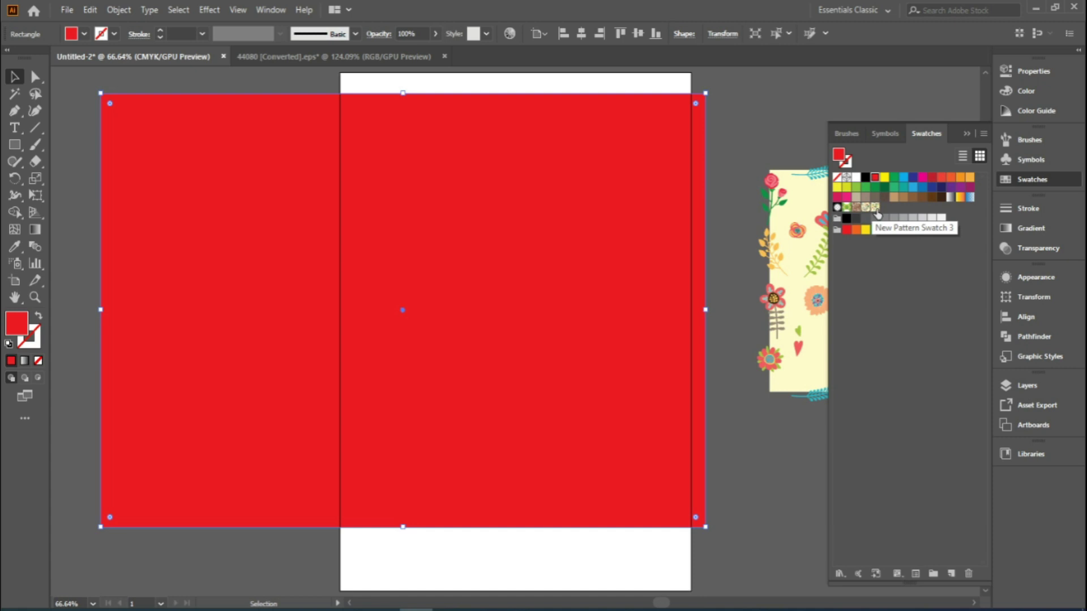
pyautogui.click(876, 209)
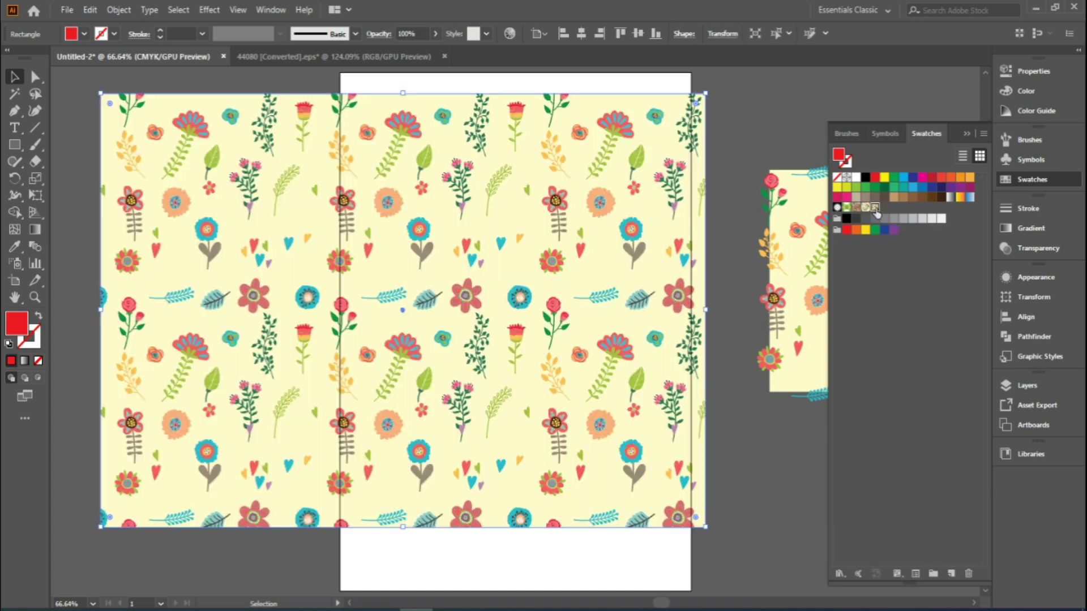
pyautogui.click(966, 134)
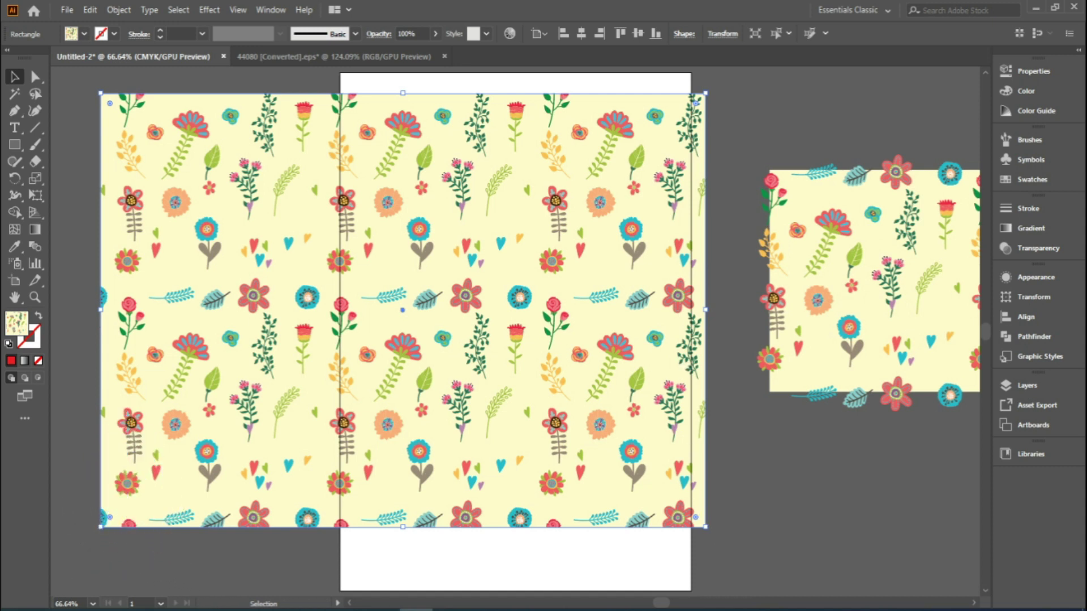
# Select all of the original tile artwork beside the artboard and delete it.
pyautogui.hscroll(3, 972, 605)
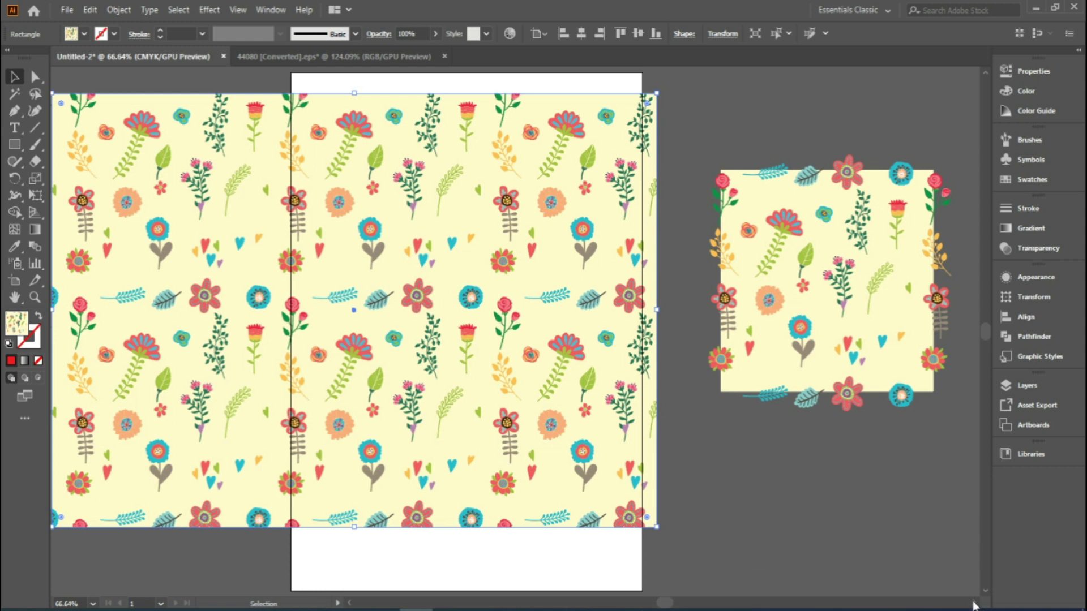
pyautogui.click(349, 604)
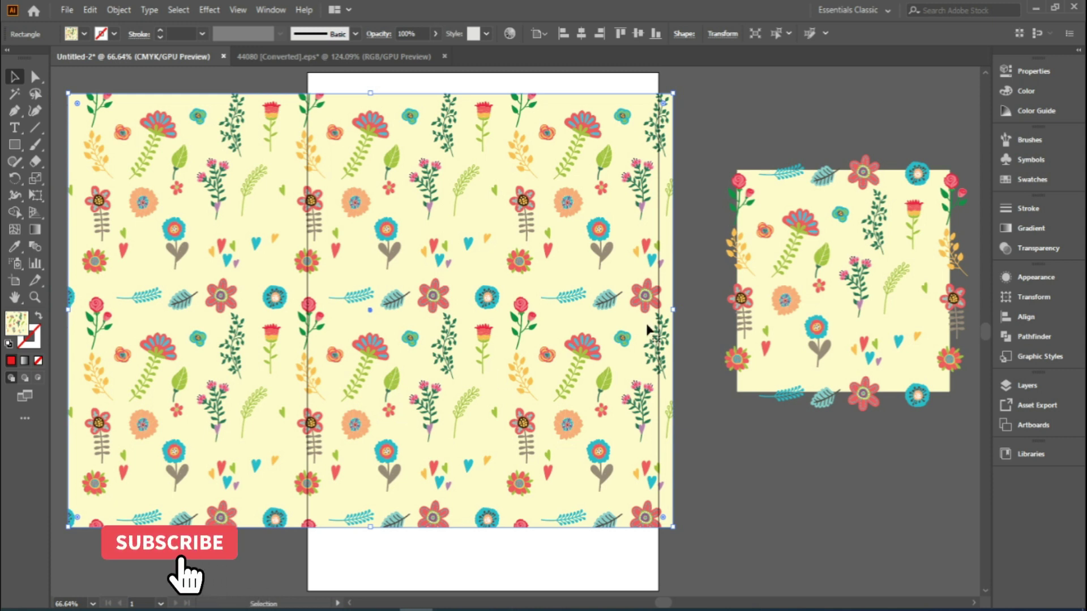
pyautogui.click(960, 428)
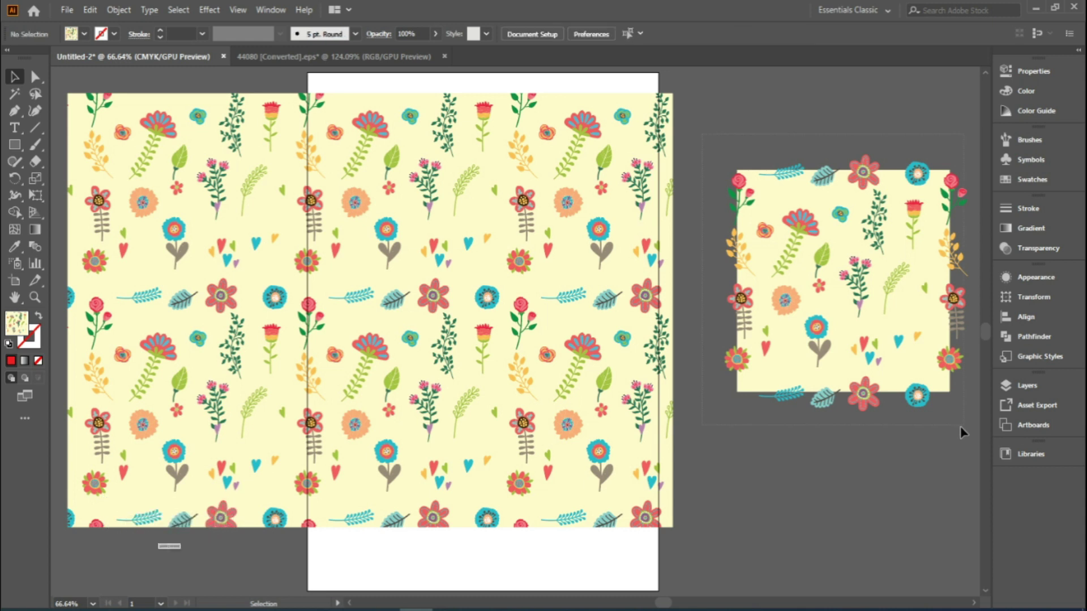
pyautogui.click(896, 396)
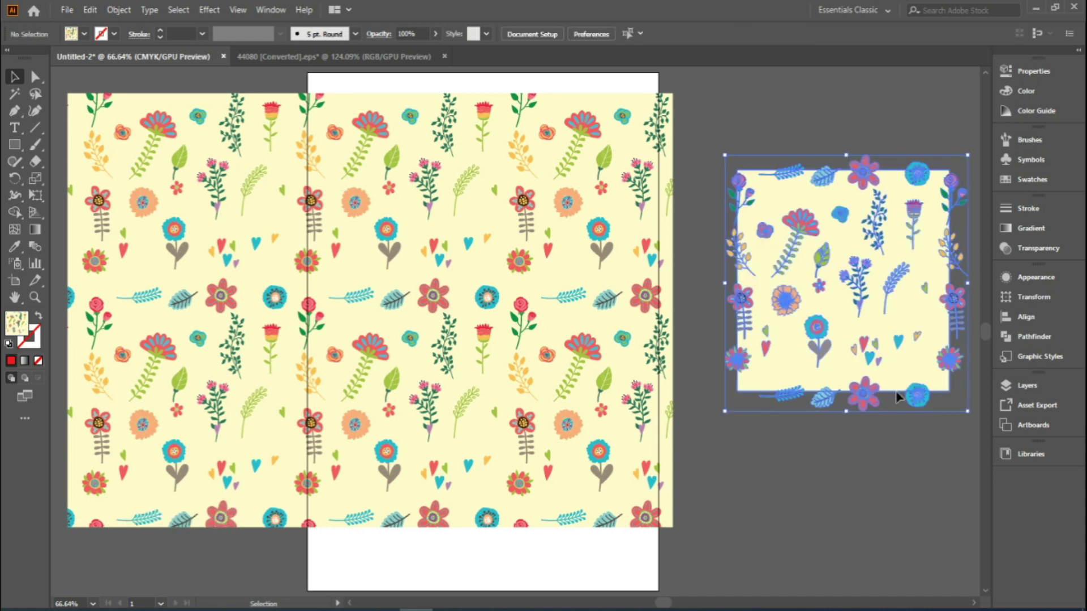
pyautogui.press('Delete')
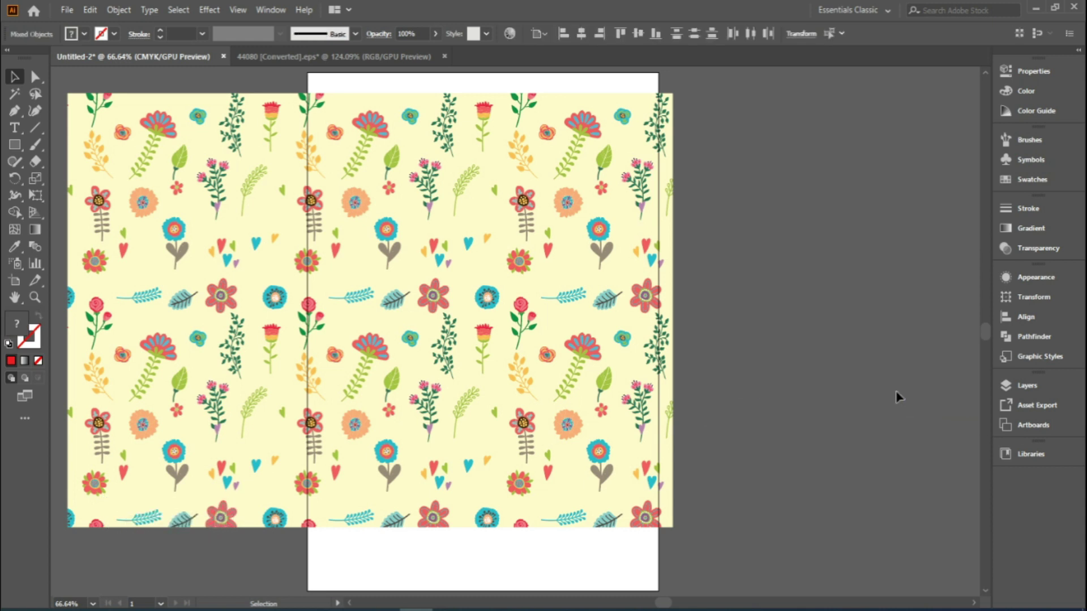
# Open the Scale settings for the pattern-filled rectangle and exclude the object, so only the pattern scales at 50%.
pyautogui.click(580, 361)
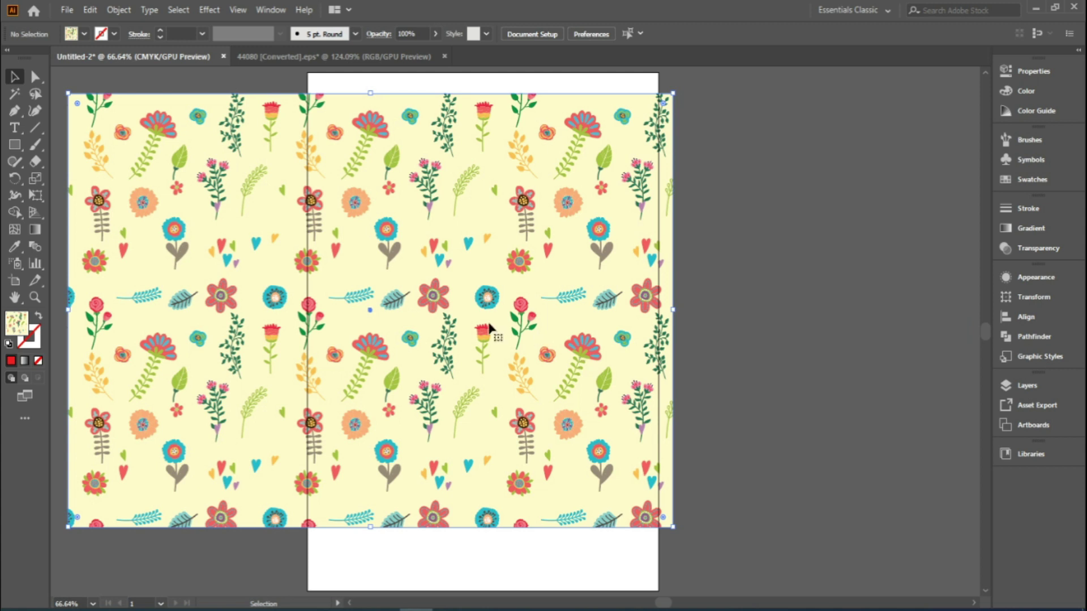
pyautogui.rightClick(441, 301)
pyautogui.moveTo(496, 522)
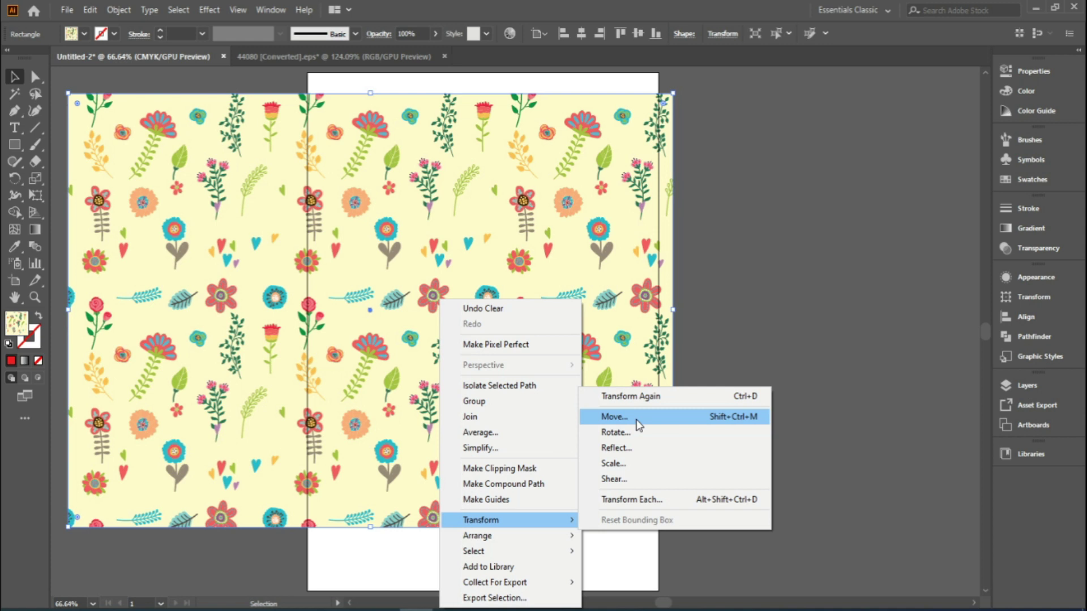
pyautogui.click(627, 464)
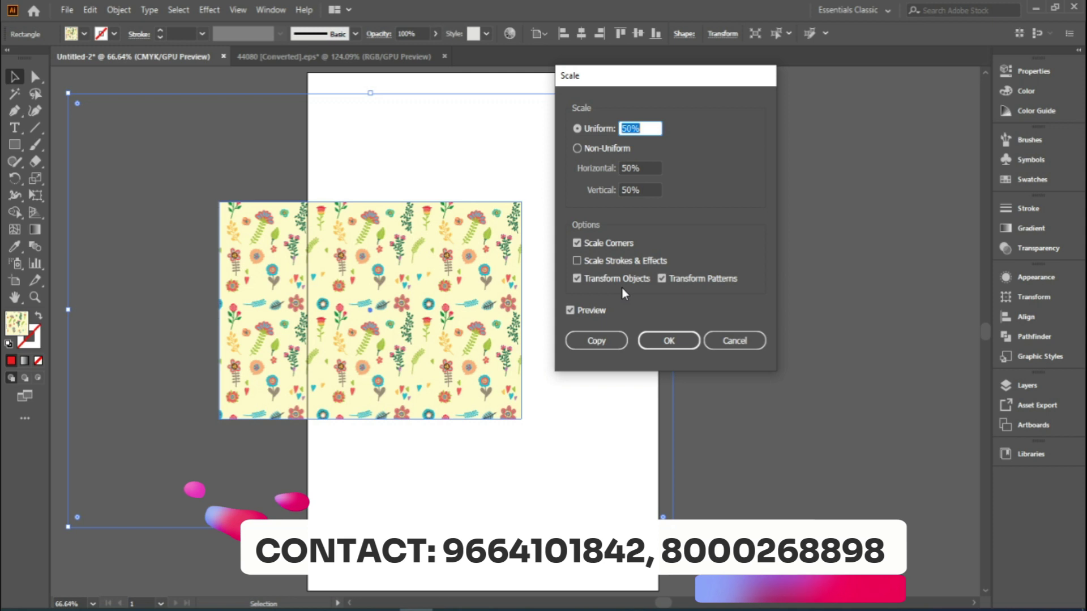
pyautogui.click(578, 283)
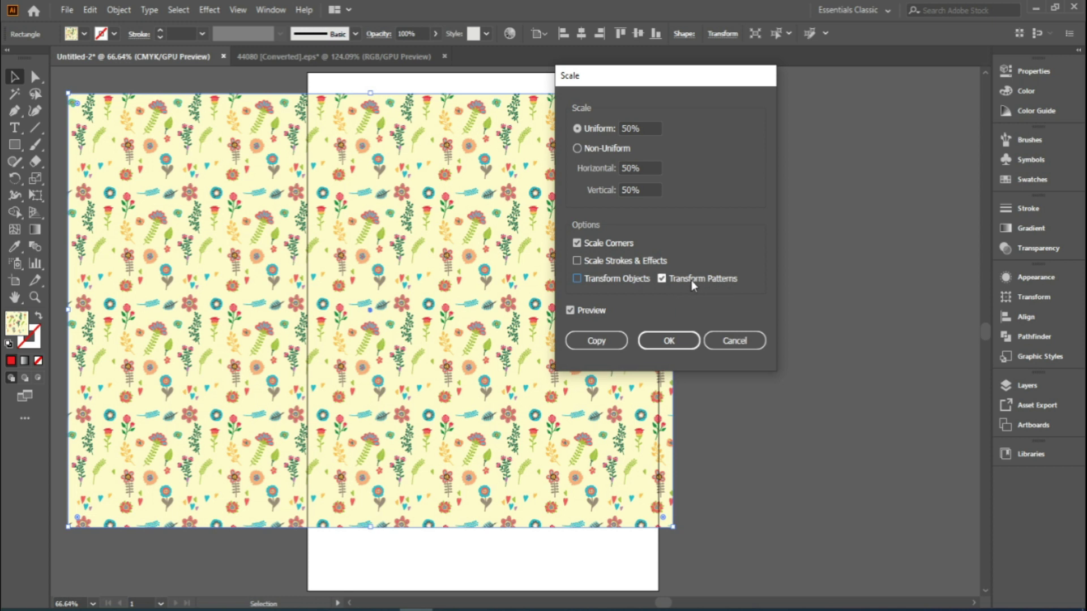
pyautogui.moveTo(626, 75); pyautogui.dragTo(762, 86)
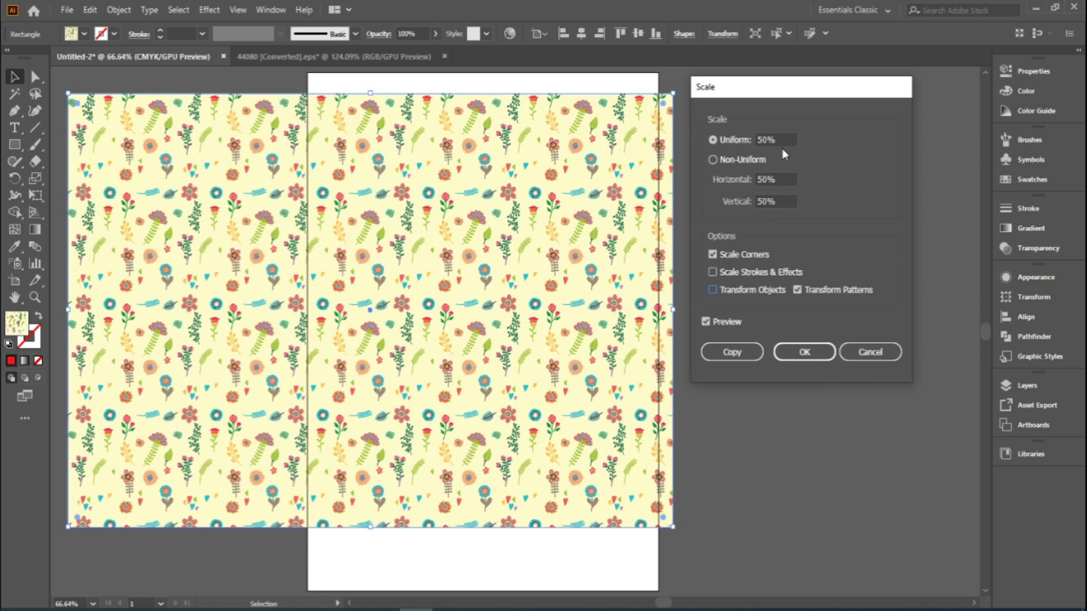
# Try pattern scales of 25% and 100% on the rectangle with the preview on.
pyautogui.doubleClick(763, 139)
pyautogui.moveTo(776, 139); pyautogui.dragTo(725, 142)
pyautogui.write('25')
pyautogui.click(763, 179)
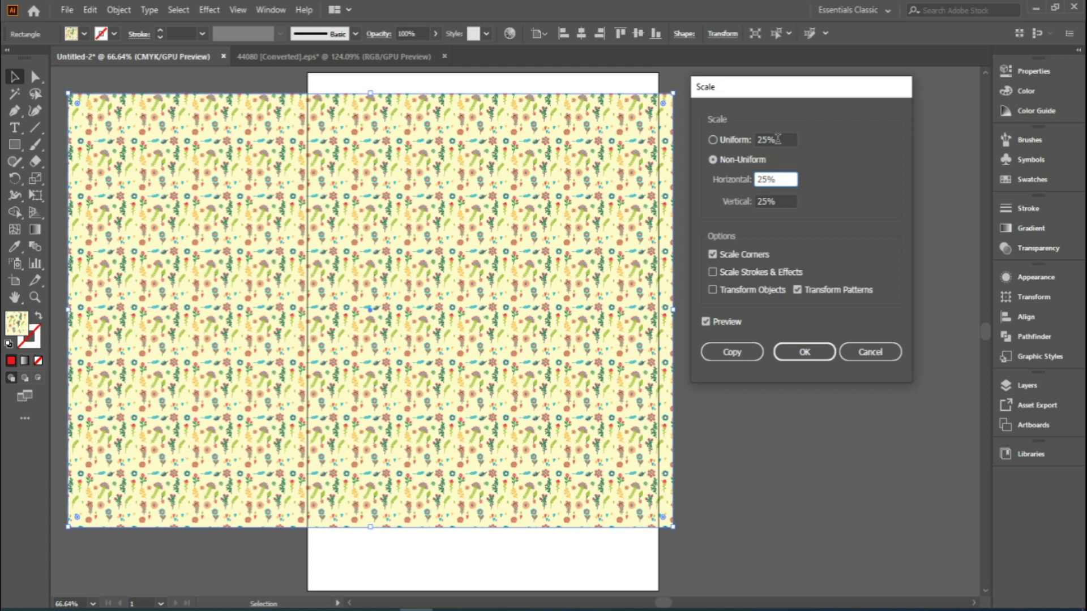
pyautogui.doubleClick(778, 138)
pyautogui.write('100')
pyautogui.click(762, 179)
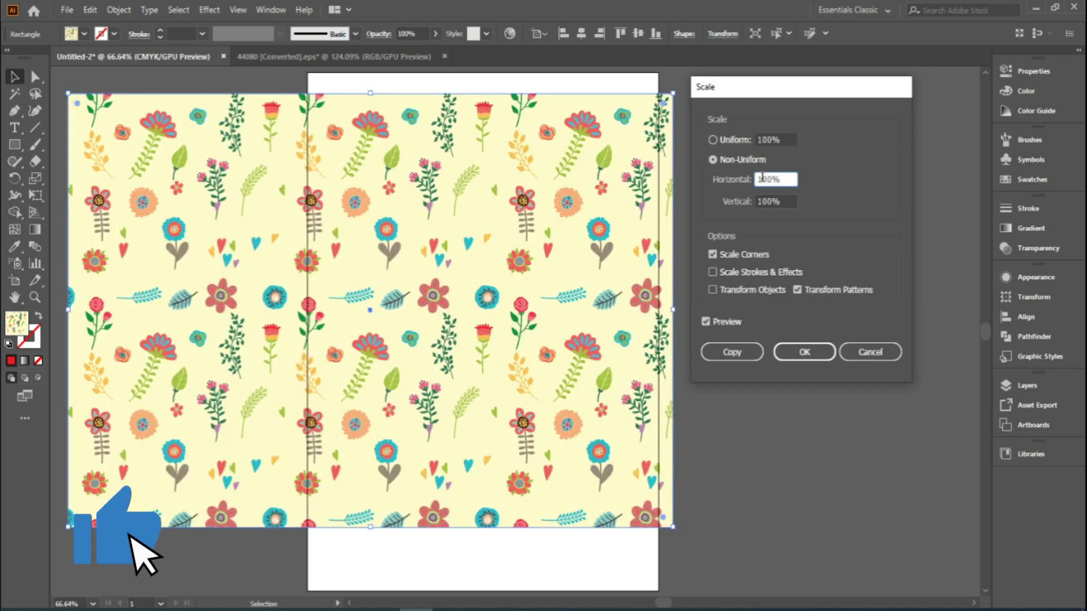
# Scale the rectangle's floral pattern to 75% and apply the change.
pyautogui.doubleClick(779, 139)
pyautogui.write('75')
pyautogui.click(761, 179)
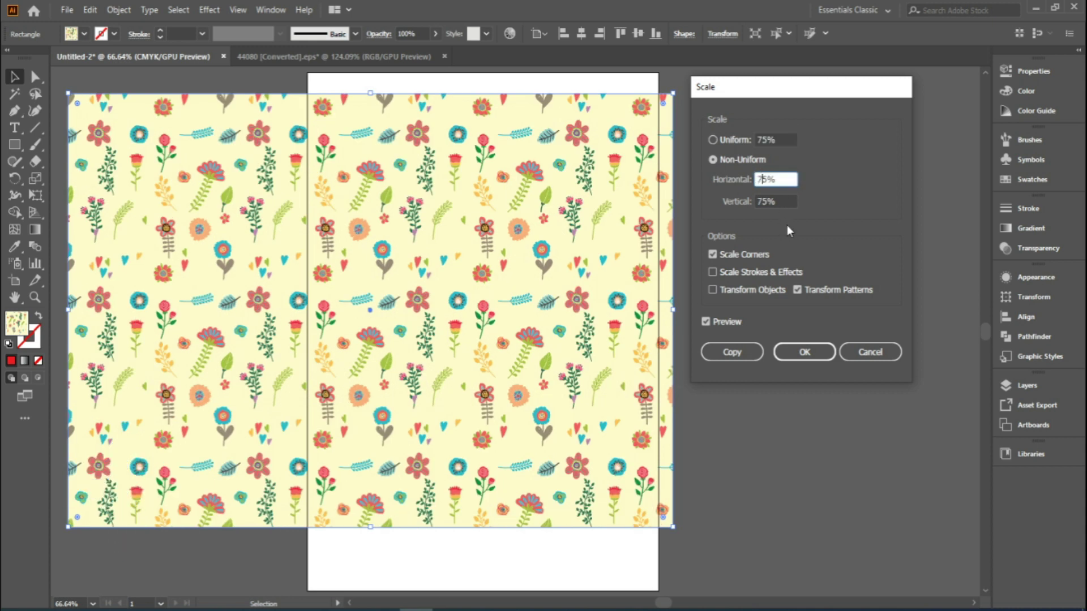
pyautogui.click(810, 354)
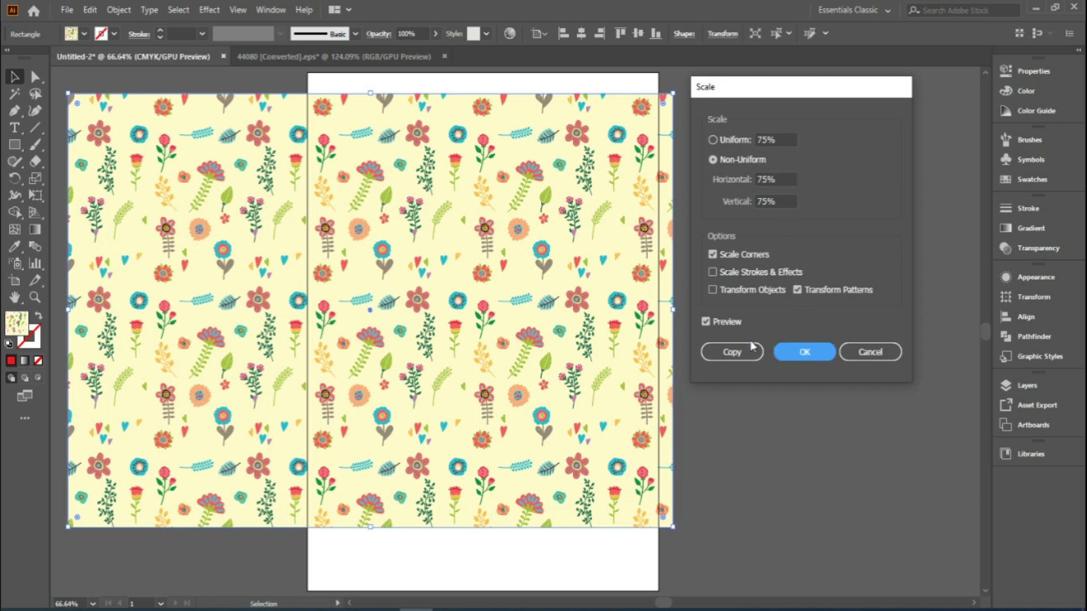
# Open the Rotate settings for the rectangle and preview a 45° angle with Transform Objects on and off.
pyautogui.rightClick(467, 273)
pyautogui.moveTo(566, 494)
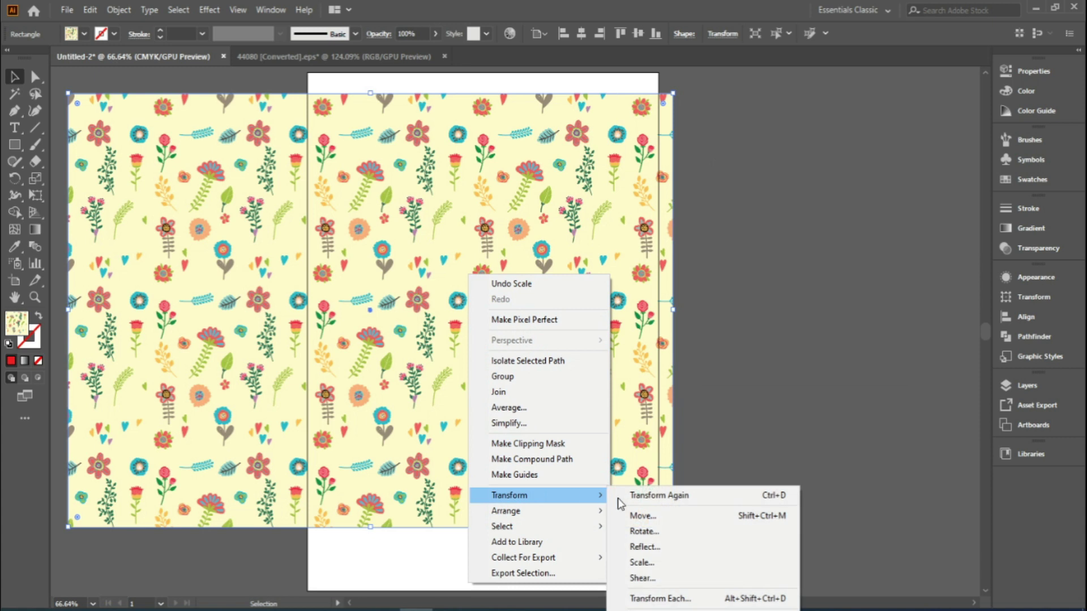
pyautogui.click(650, 532)
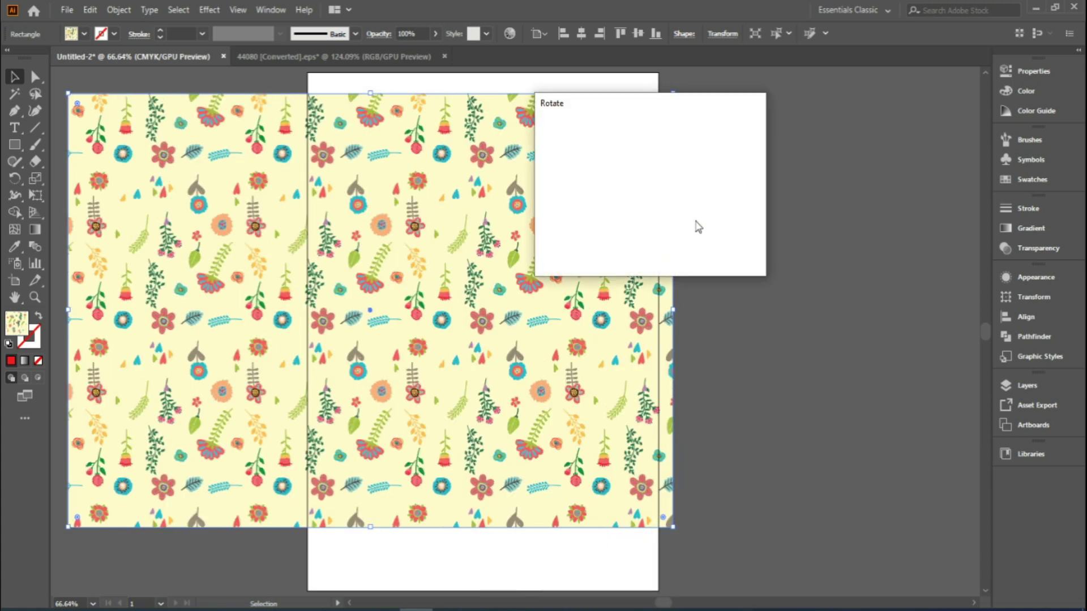
pyautogui.moveTo(650, 104); pyautogui.dragTo(880, 126)
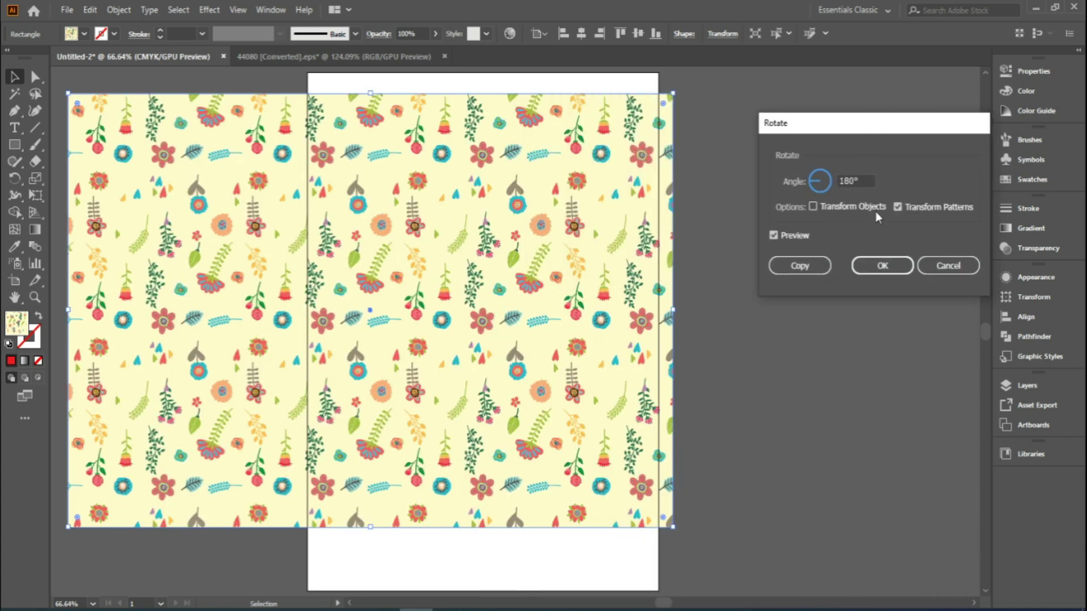
pyautogui.doubleClick(857, 181)
pyautogui.write('45')
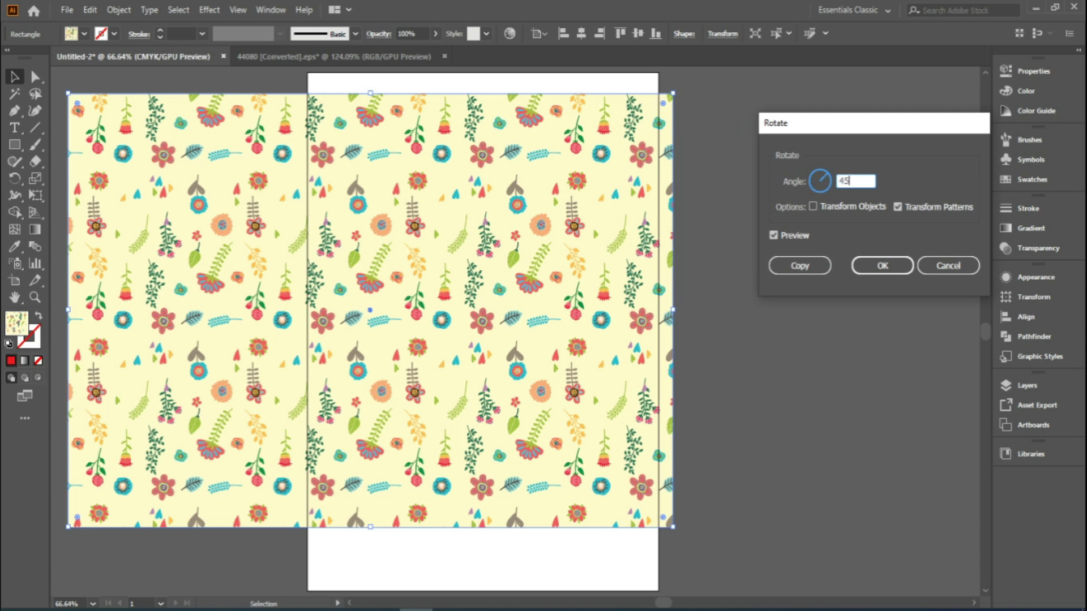
pyautogui.click(884, 208)
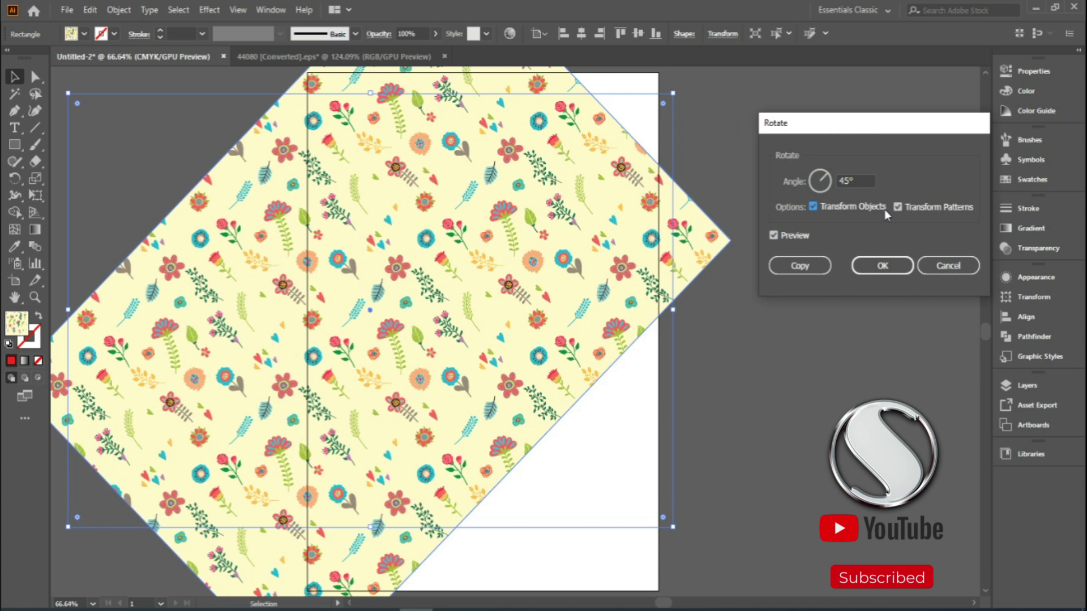
pyautogui.click(828, 206)
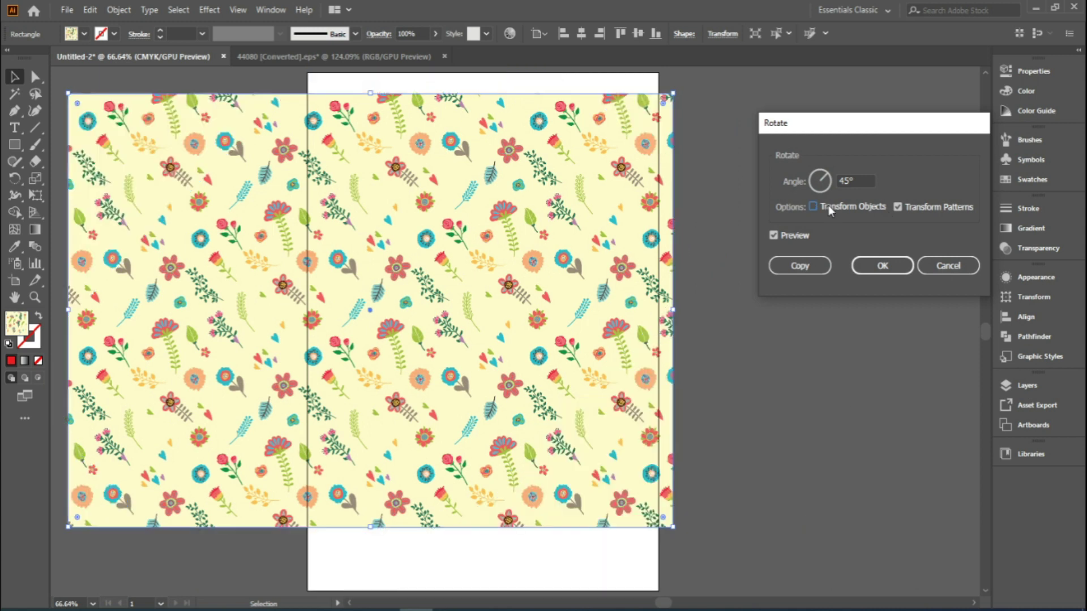
# Set the pattern rotation to 65°, compare it with the preview off and on, and apply it to the pattern only.
pyautogui.click(866, 182)
pyautogui.hotkey('ctrl', 'a')
pyautogui.write('6')
pyautogui.click(794, 237)
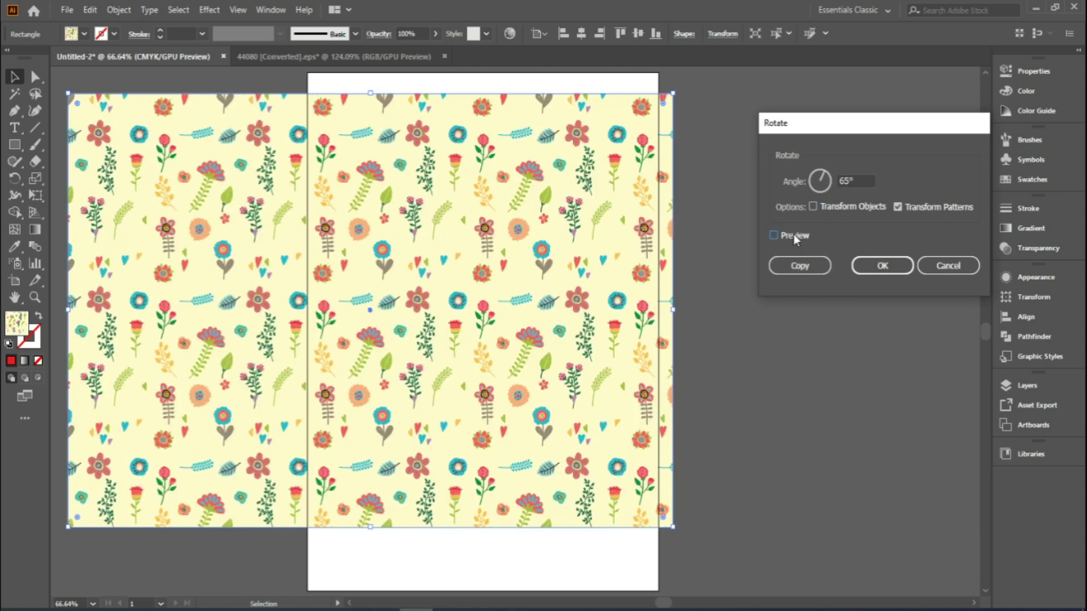
pyautogui.click(793, 235)
pyautogui.click(793, 234)
pyautogui.click(775, 236)
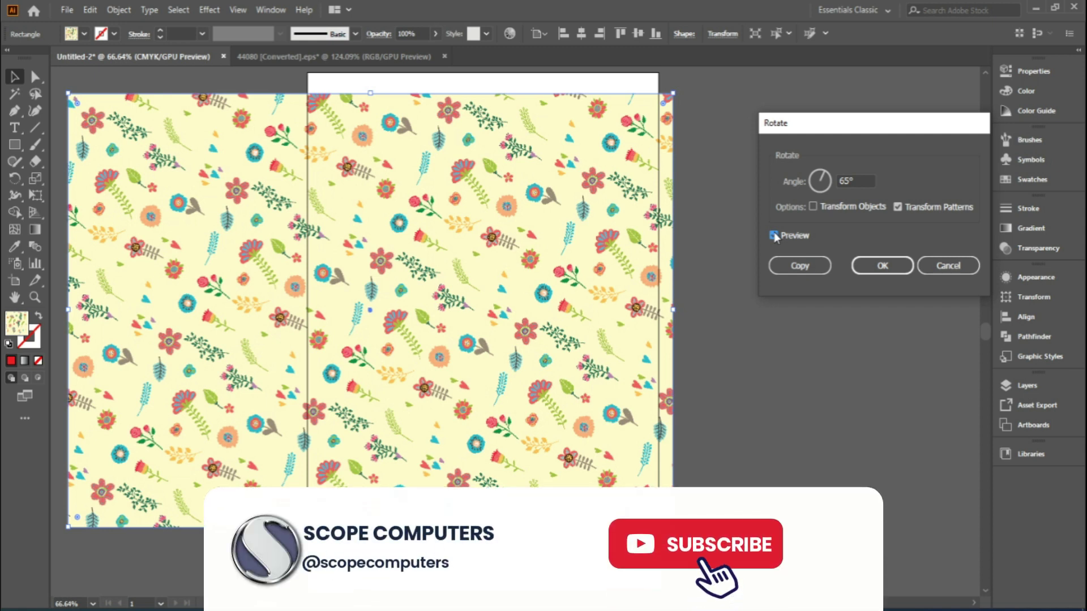
pyautogui.click(887, 267)
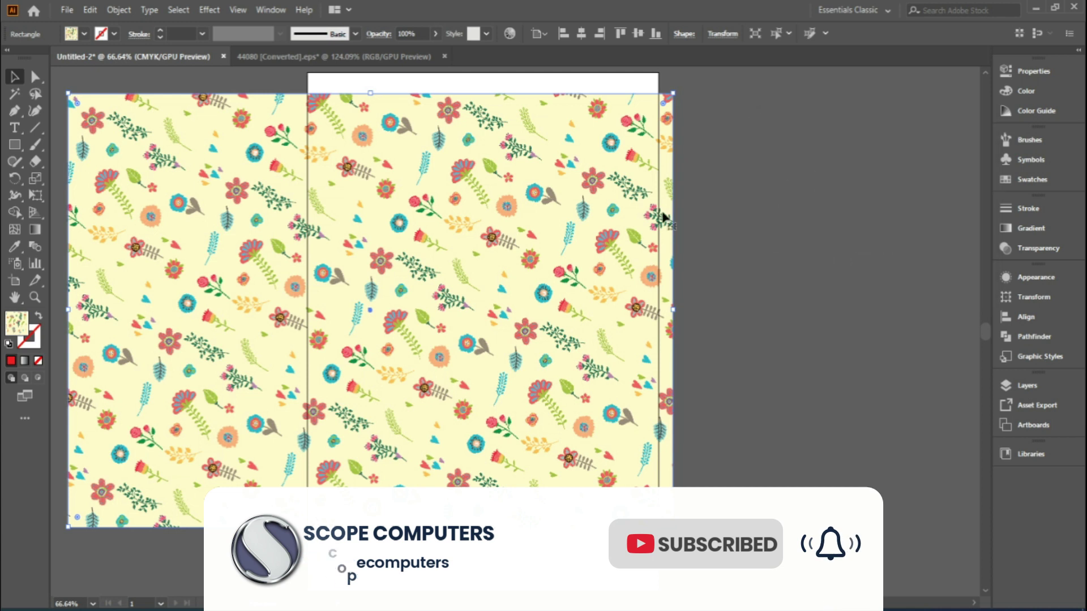
# Delete the pattern-filled rectangle and paint a freehand two-legged figure outline on the artboard with the Paintbrush.
pyautogui.press('Delete')
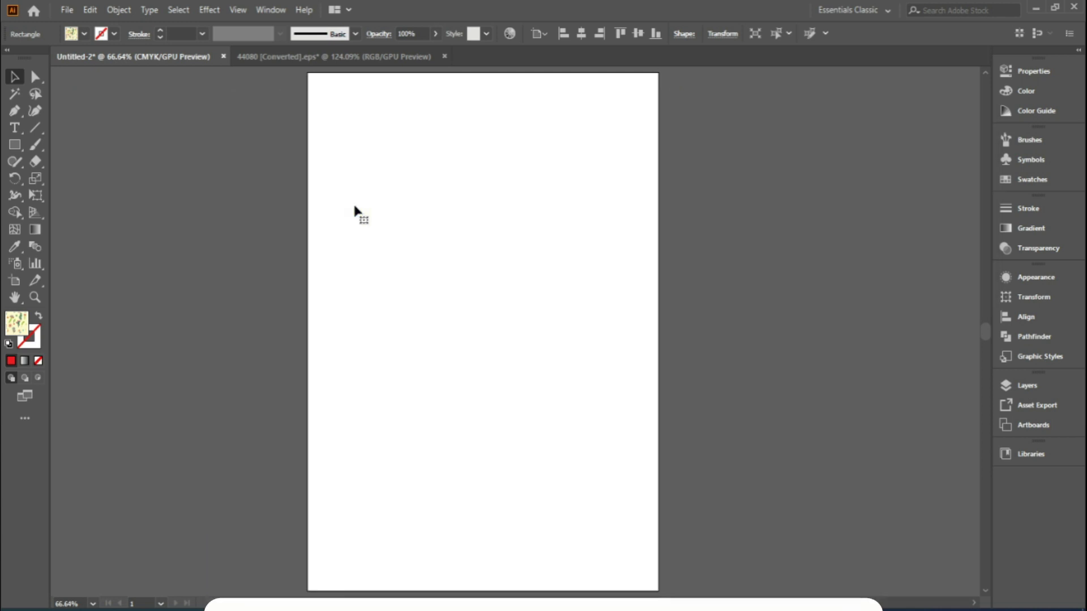
pyautogui.click(35, 145)
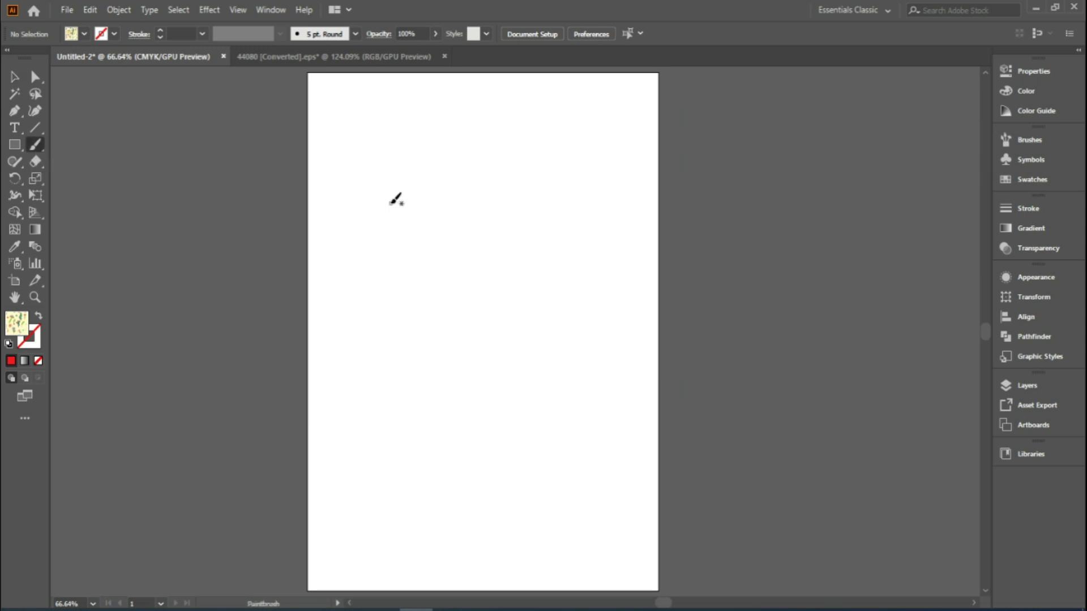
pyautogui.moveTo(456, 180)
pyautogui.mouseDown()
pyautogui.moveTo(433, 185)
pyautogui.moveTo(445, 220)
pyautogui.moveTo(404, 229)
pyautogui.moveTo(392, 252)
pyautogui.moveTo(431, 404)
pyautogui.moveTo(404, 512)
pyautogui.moveTo(444, 505)
pyautogui.moveTo(465, 378)
pyautogui.moveTo(466, 495)
pyautogui.moveTo(486, 512)
pyautogui.moveTo(511, 403)
pyautogui.moveTo(512, 294)
pyautogui.mouseUp()
pyautogui.moveTo(494, 197); pyautogui.dragTo(480, 199)
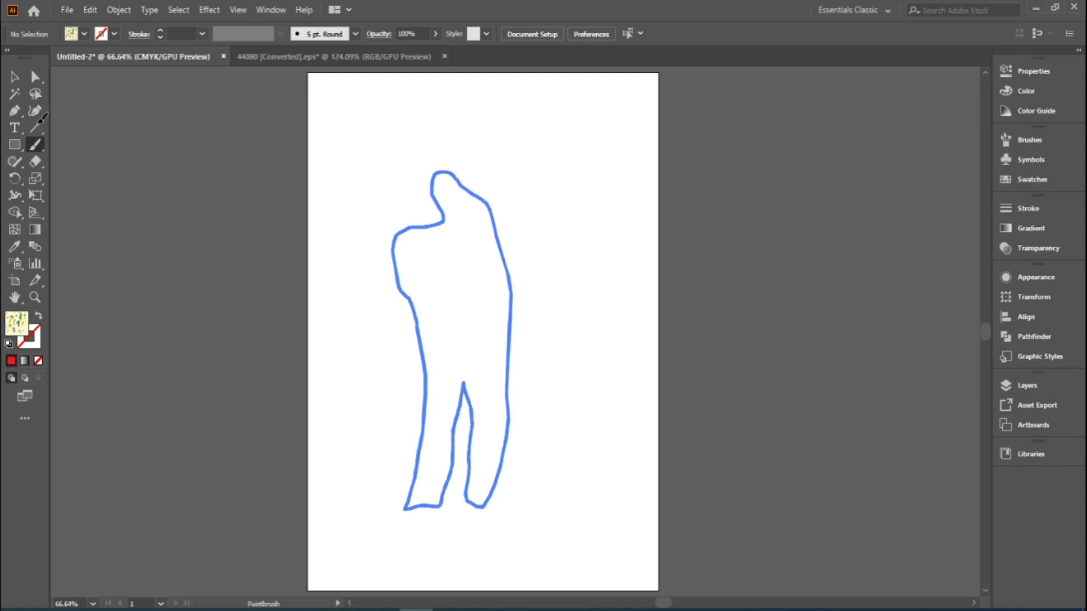
# Swap the figure outline's fill and stroke so the floral pattern fills the shape, and deselect it.
pyautogui.click(14, 79)
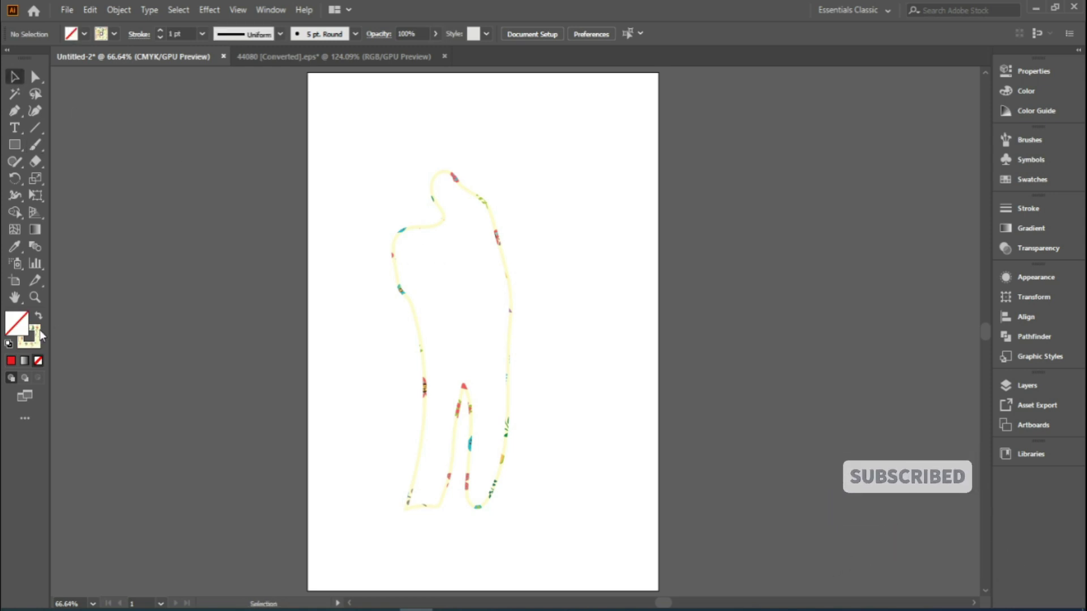
pyautogui.click(38, 316)
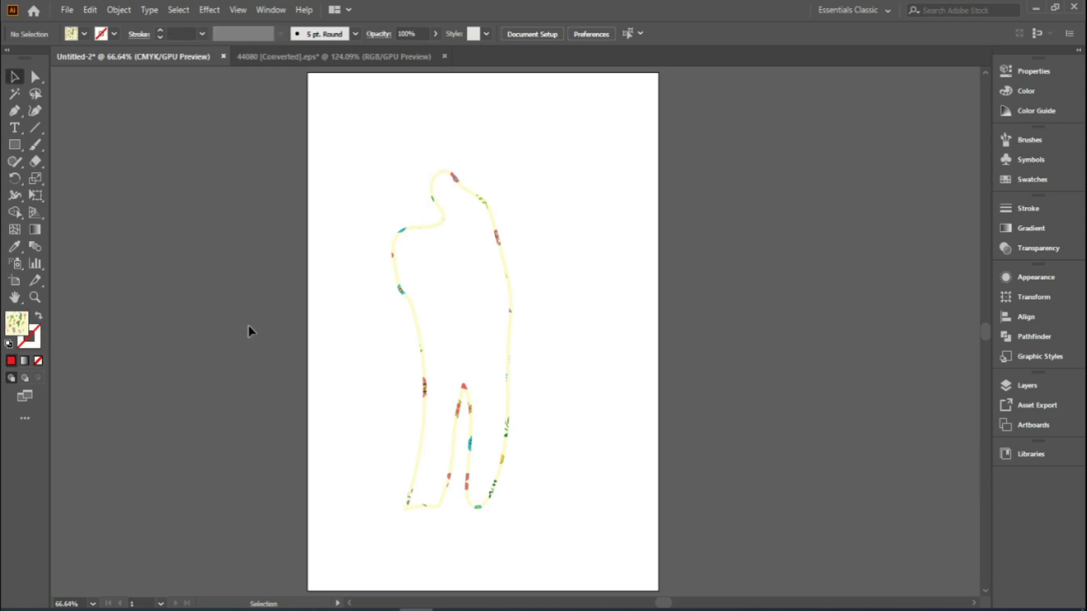
pyautogui.click(398, 238)
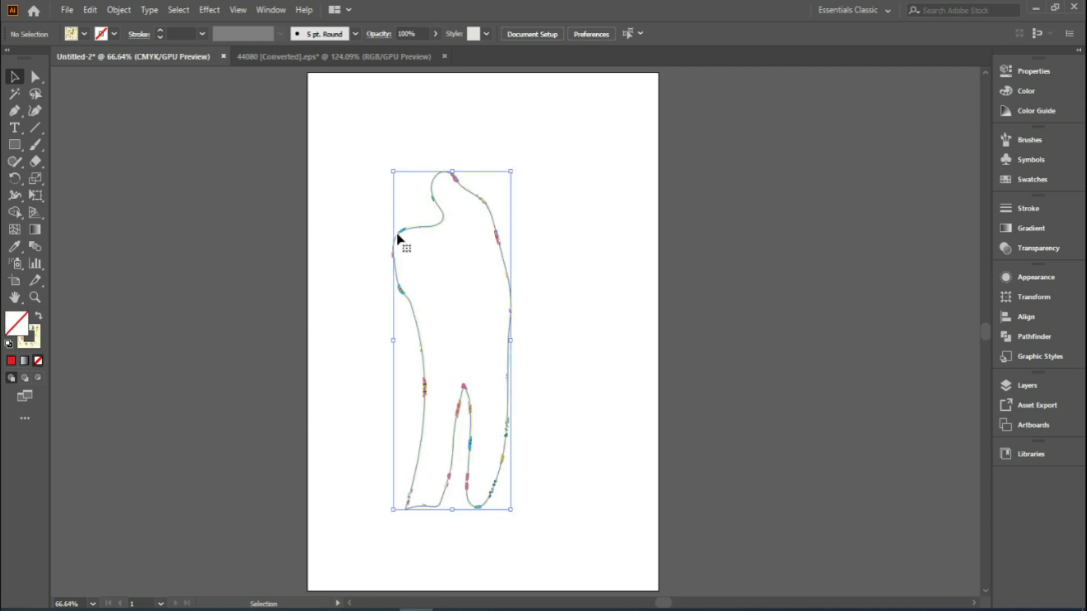
pyautogui.click(37, 317)
pyautogui.click(526, 261)
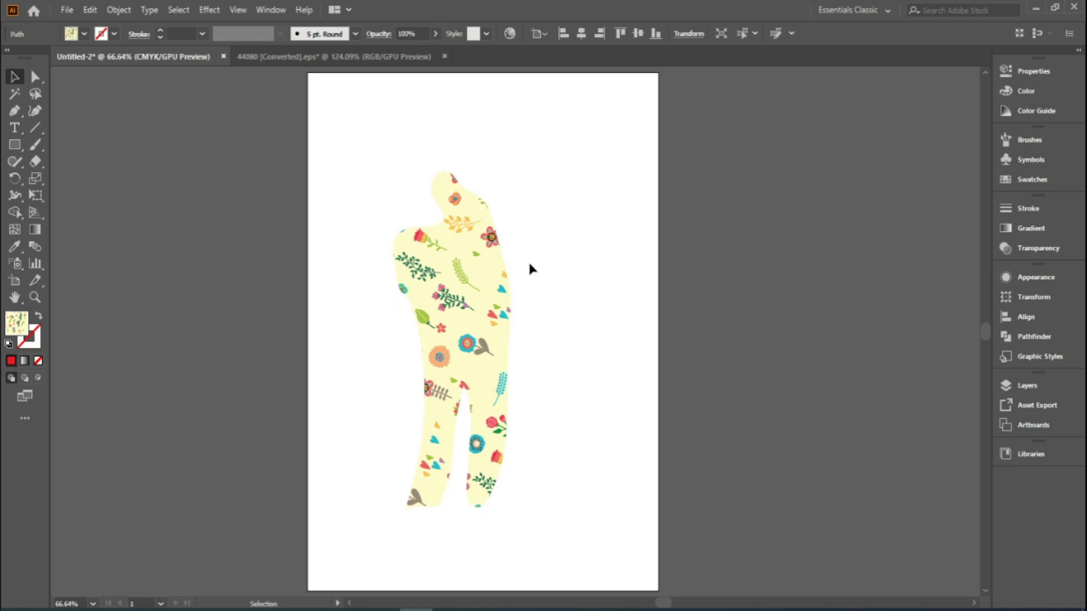
# Move the pattern-filled figure toward the artboard's upper right and delete it.
pyautogui.moveTo(460, 231); pyautogui.dragTo(545, 211)
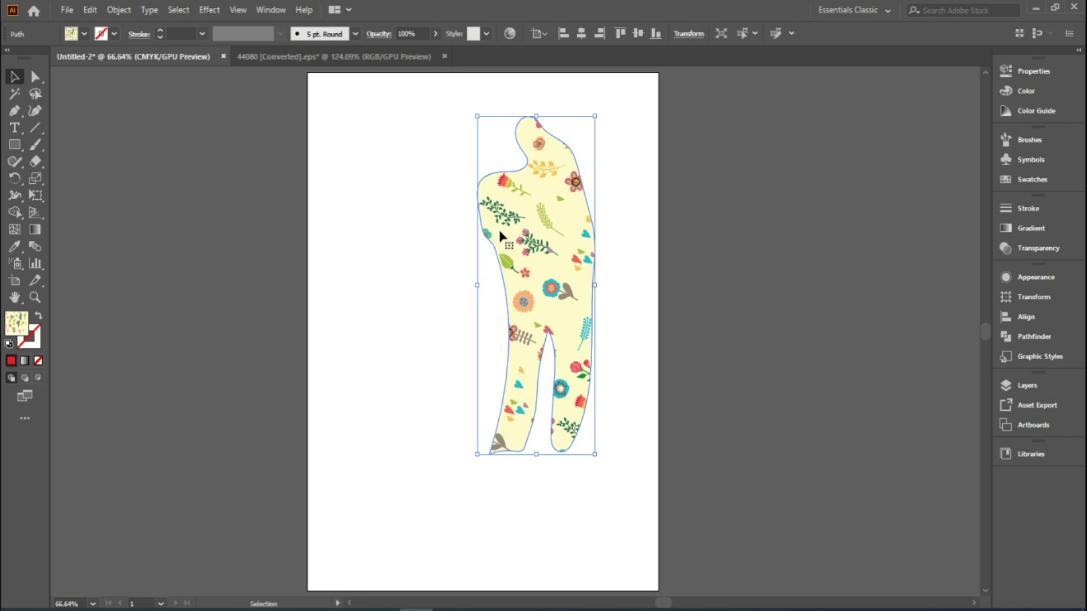
pyautogui.press('Delete')
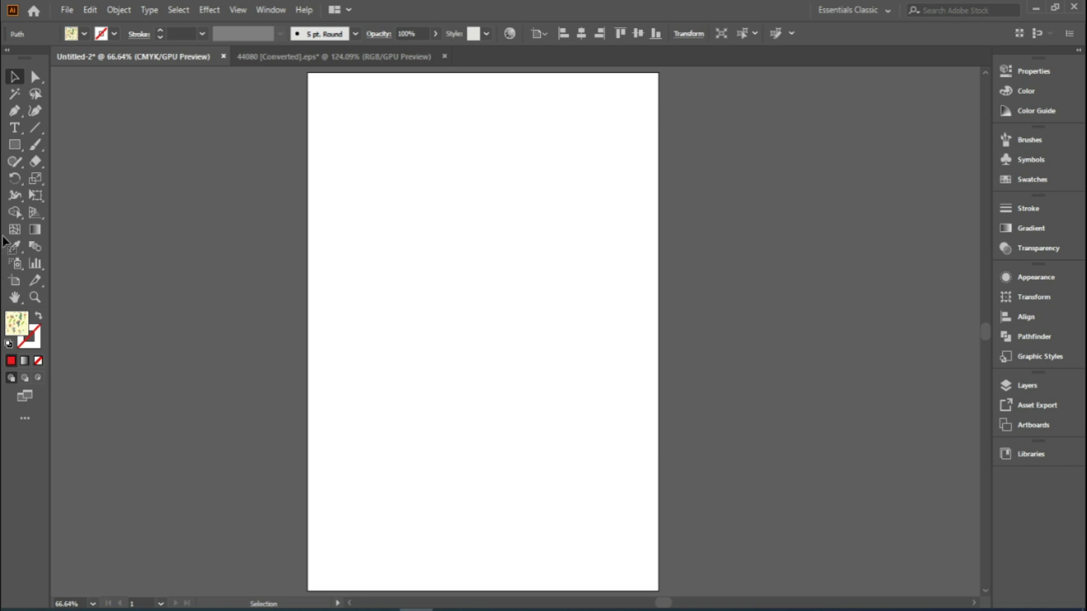
# Draw a closed, flared skirt shape with the Pen tool in the artboard's lower half, with a narrow curved waist and wide curved hem.
pyautogui.press('p')
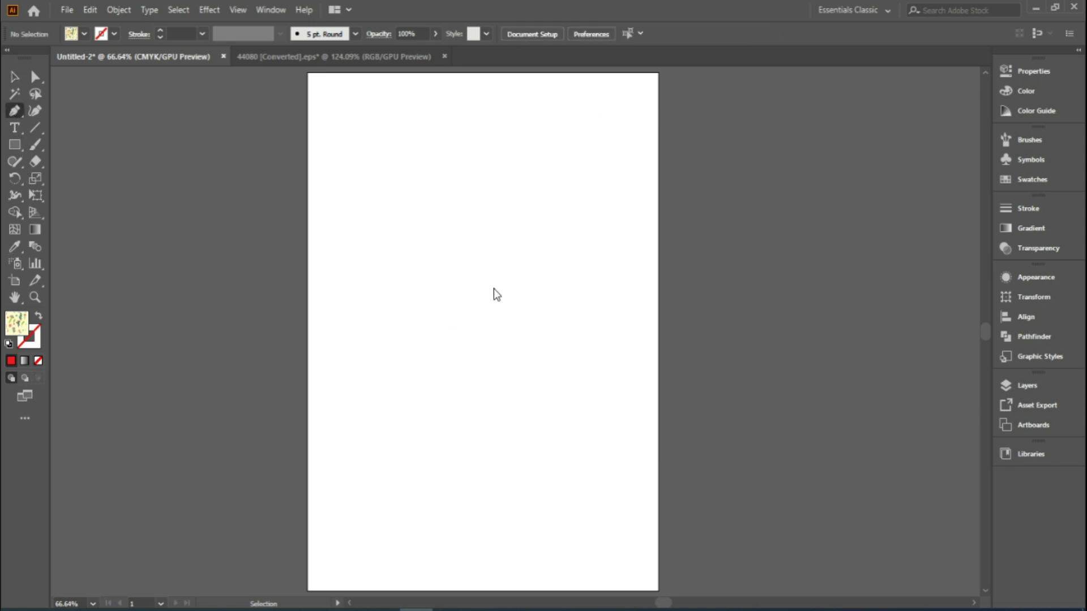
pyautogui.click(517, 282)
pyautogui.moveTo(472, 293); pyautogui.dragTo(402, 276)
pyautogui.click(441, 288)
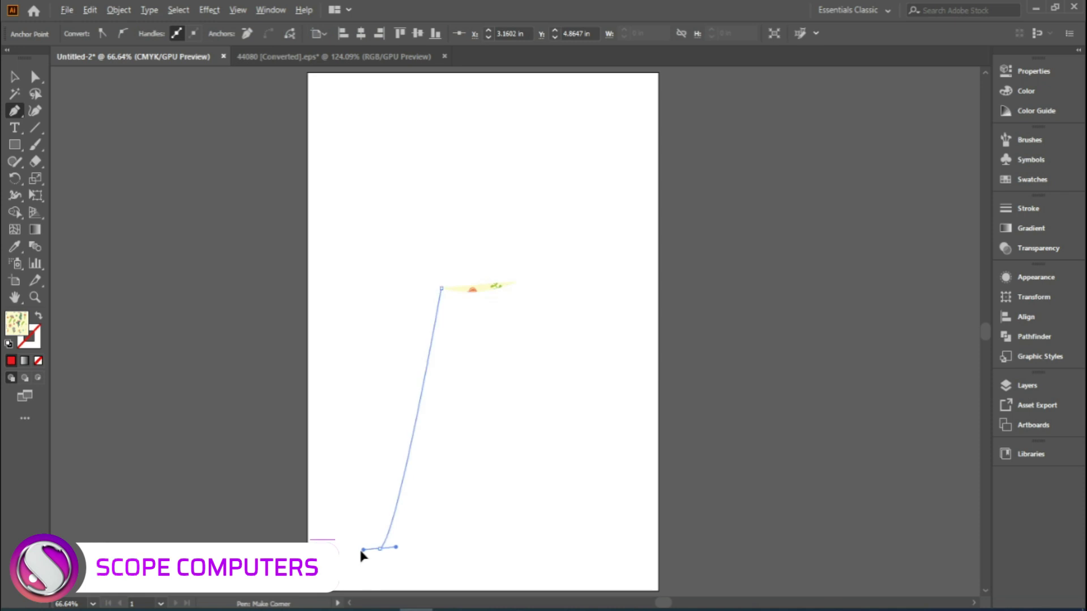
pyautogui.moveTo(379, 549); pyautogui.dragTo(400, 546)
pyautogui.click(379, 549)
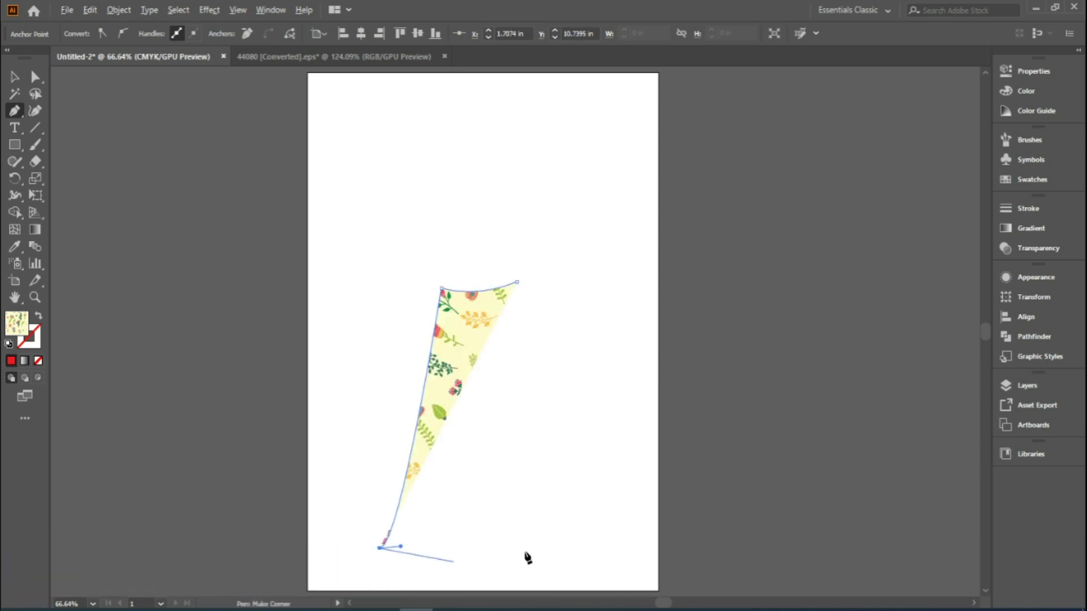
pyautogui.moveTo(538, 550); pyautogui.dragTo(584, 510)
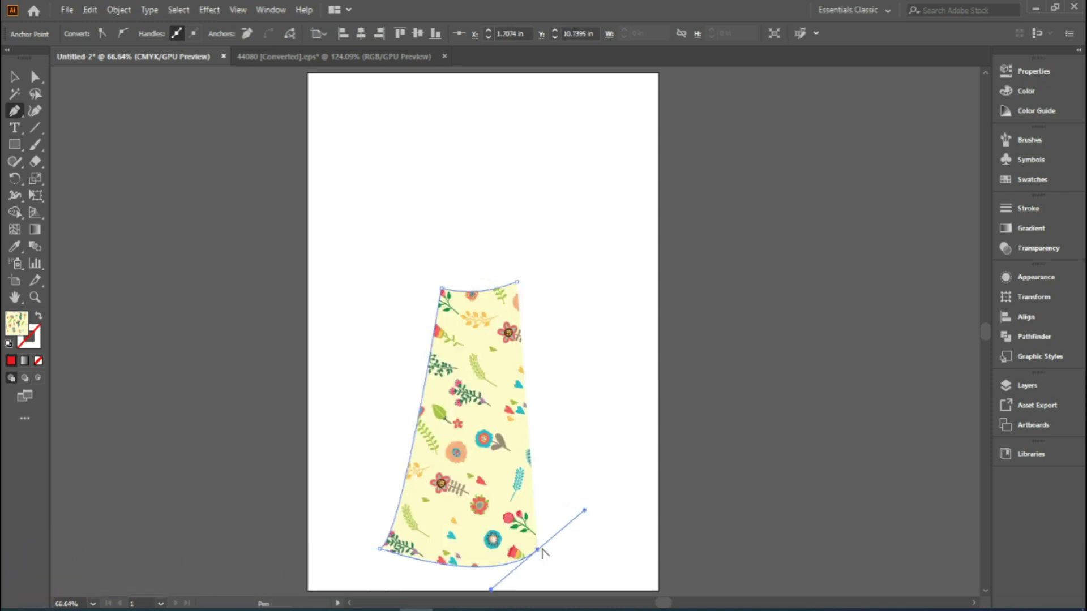
pyautogui.click(538, 550)
pyautogui.click(516, 283)
pyautogui.moveTo(517, 283); pyautogui.dragTo(478, 152)
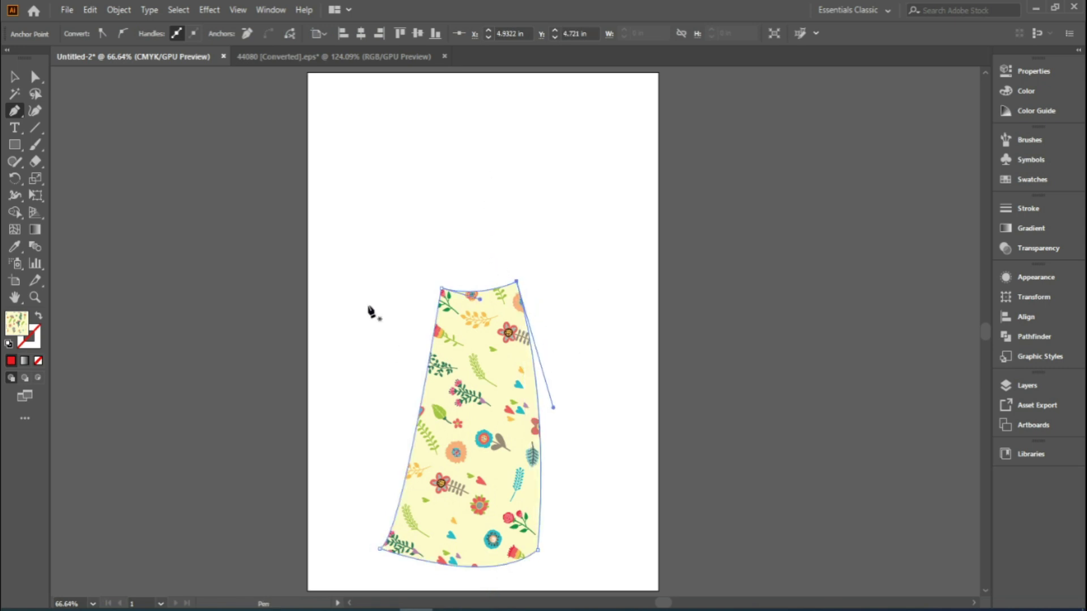
# Move the pattern-filled skirt shape up and slightly right, toward the middle of the artboard.
pyautogui.click(13, 78)
pyautogui.moveTo(456, 413); pyautogui.dragTo(469, 349)
pyautogui.moveTo(462, 411); pyautogui.dragTo(473, 352)
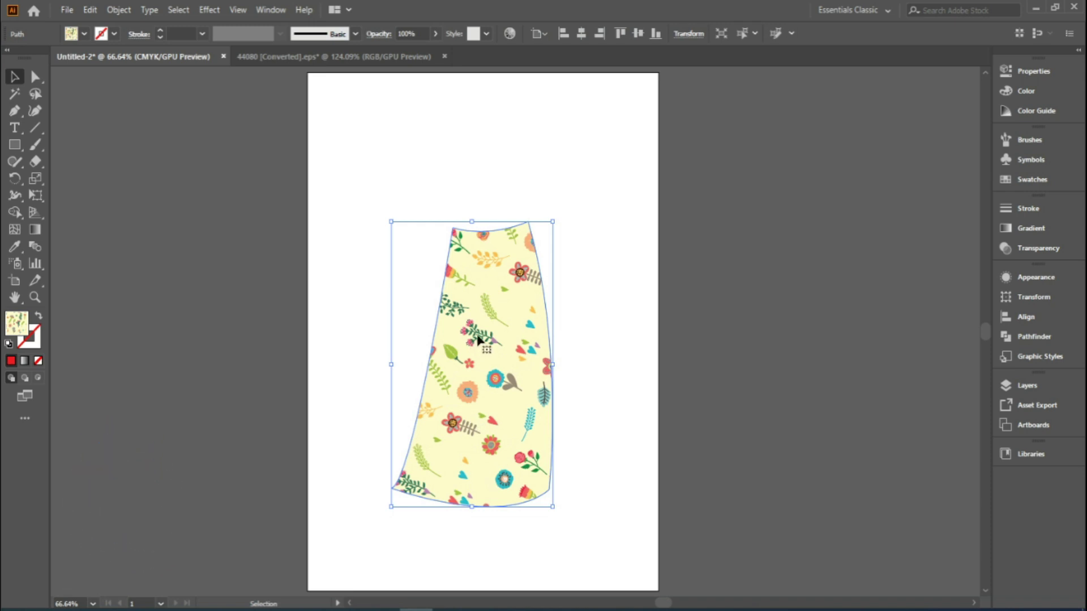
# Rotate only the skirt's pattern with the angle set to 0° and object transformation off, then deselect and reselect the skirt.
pyautogui.rightClick(505, 282)
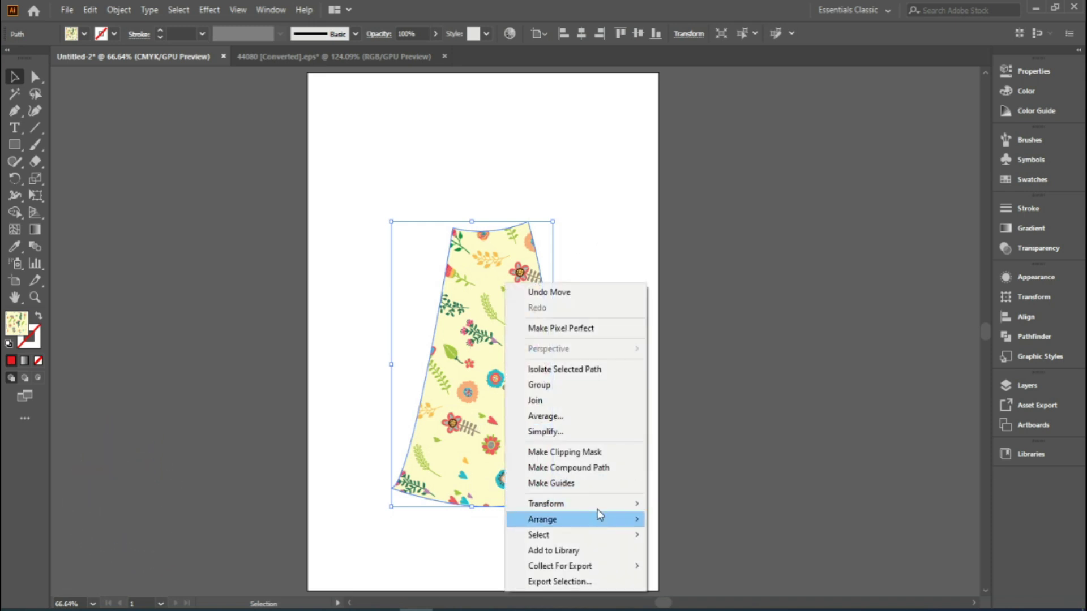
pyautogui.moveTo(598, 509)
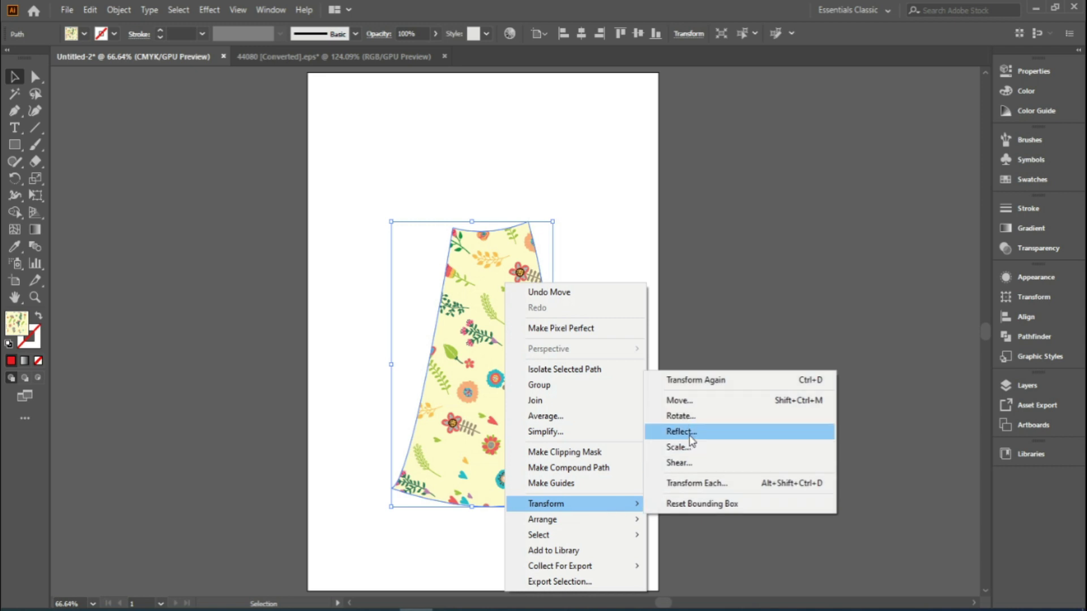
pyautogui.click(684, 416)
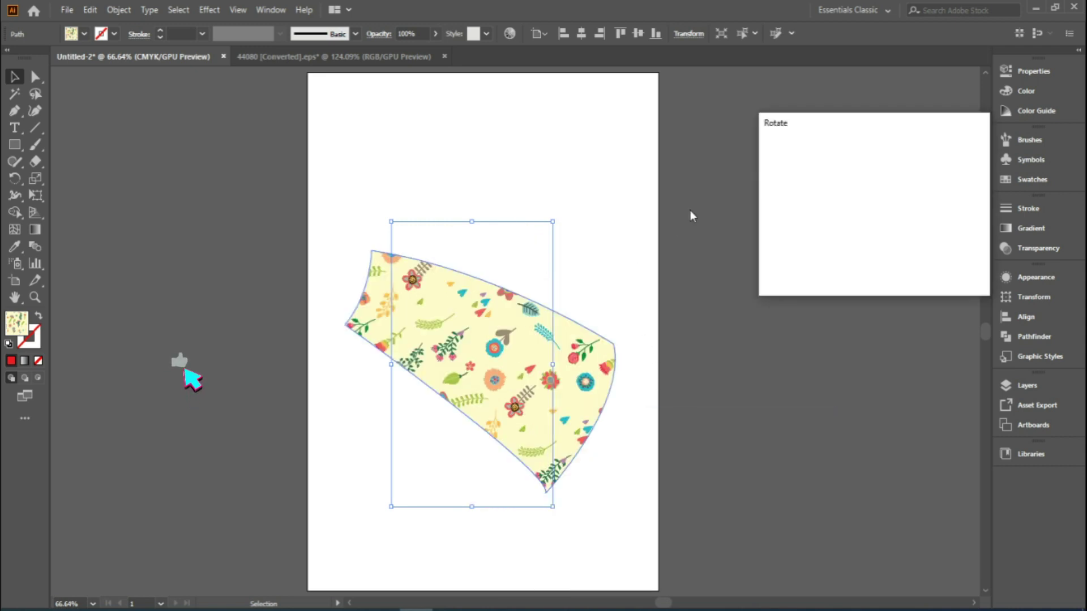
pyautogui.click(813, 207)
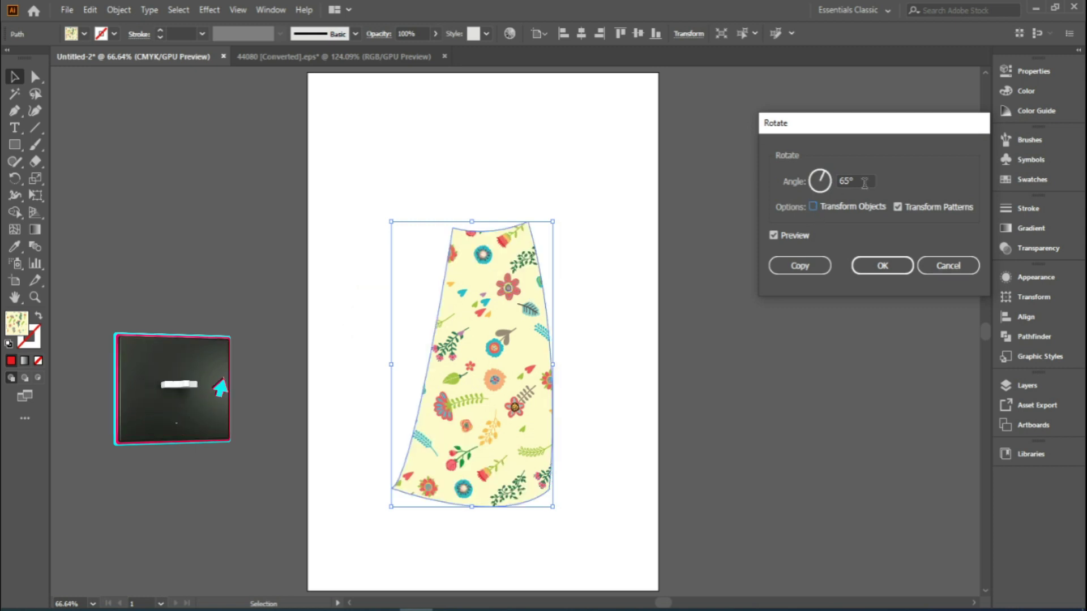
pyautogui.doubleClick(865, 182)
pyautogui.write('0')
pyautogui.press('Tab')
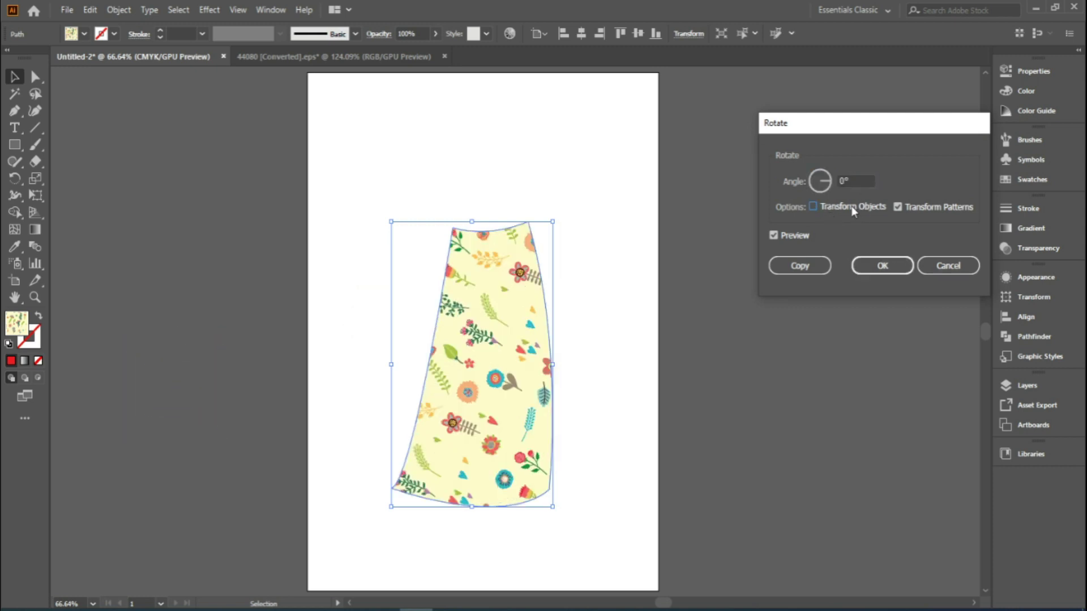
pyautogui.press('Return')
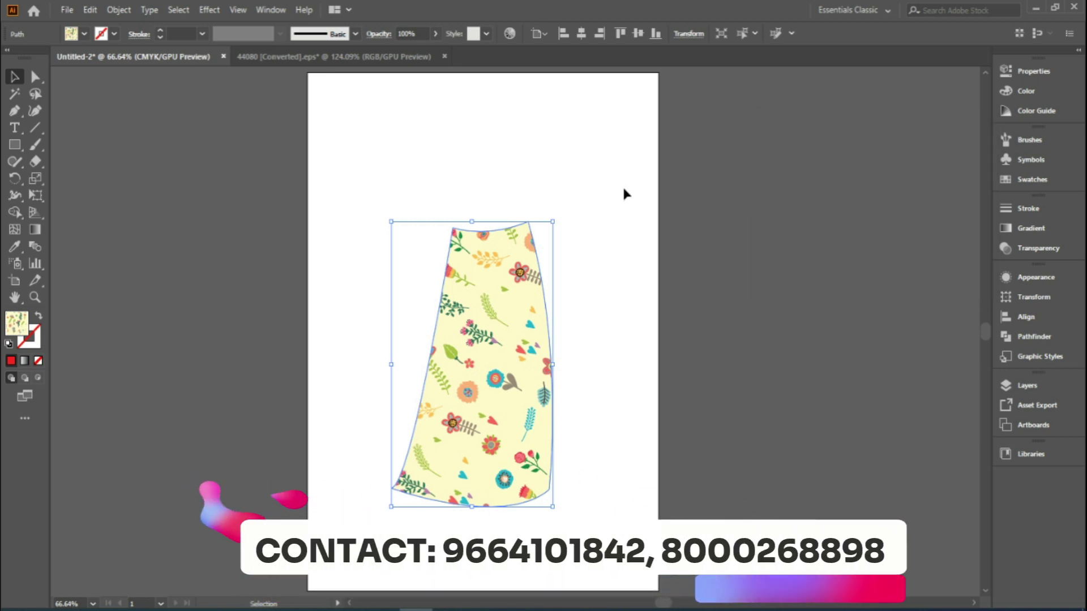
pyautogui.click(298, 204)
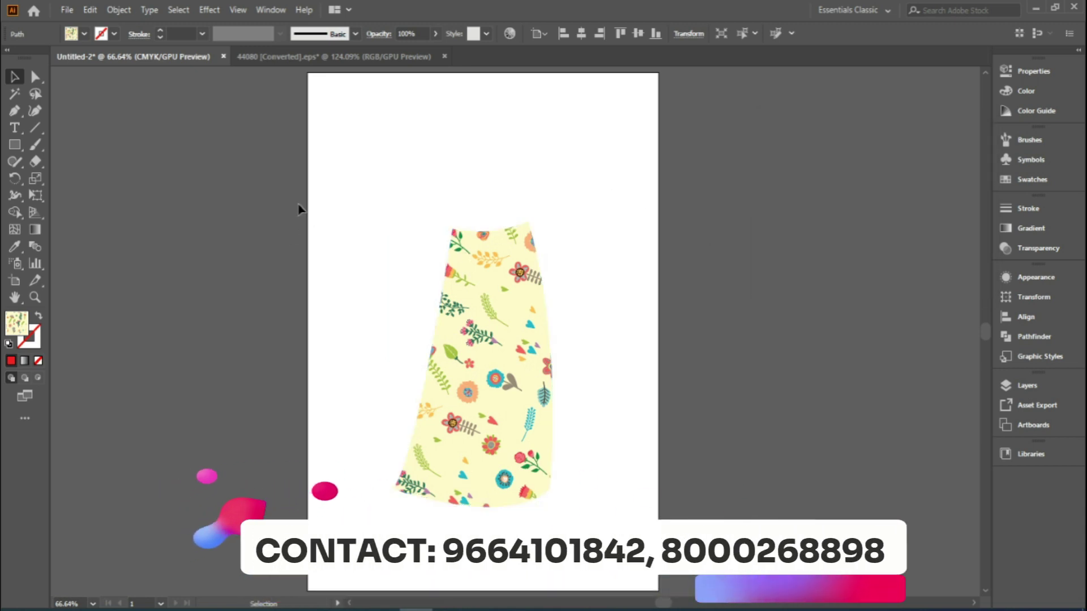
pyautogui.click(502, 334)
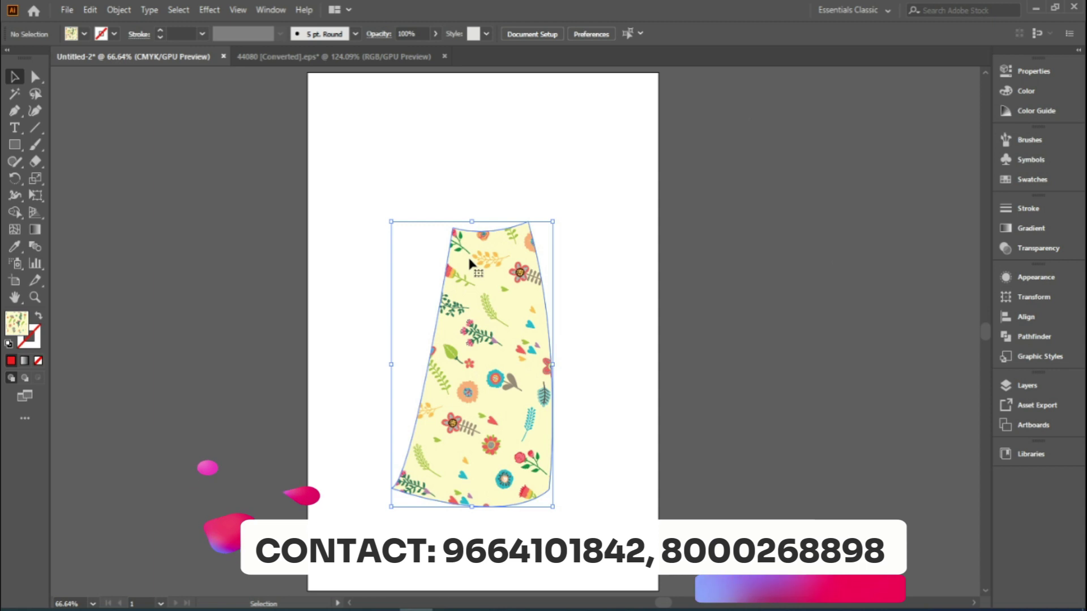